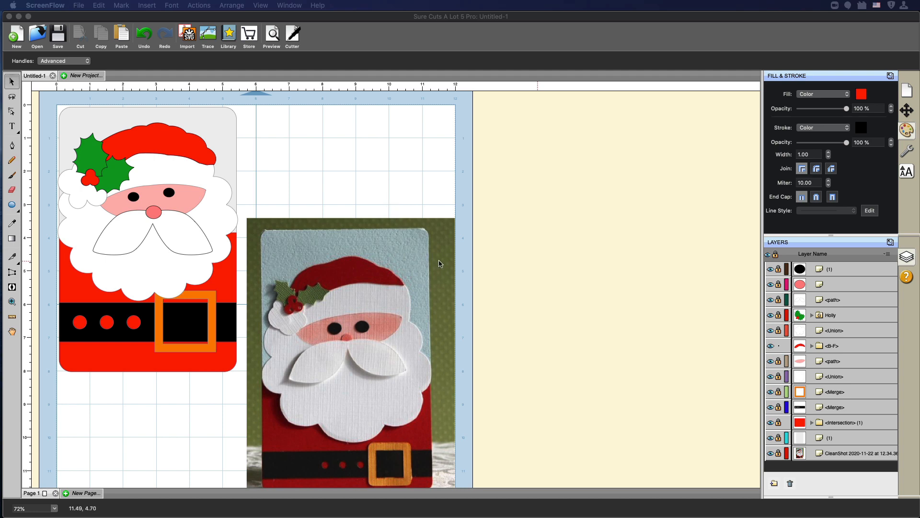
Step: Create a new 12 x 12 inch project and place the image CleanShot 2020-11-22 at 12.34.36 on the mat
{"action": "left_click", "coordinate": [80, 76]}
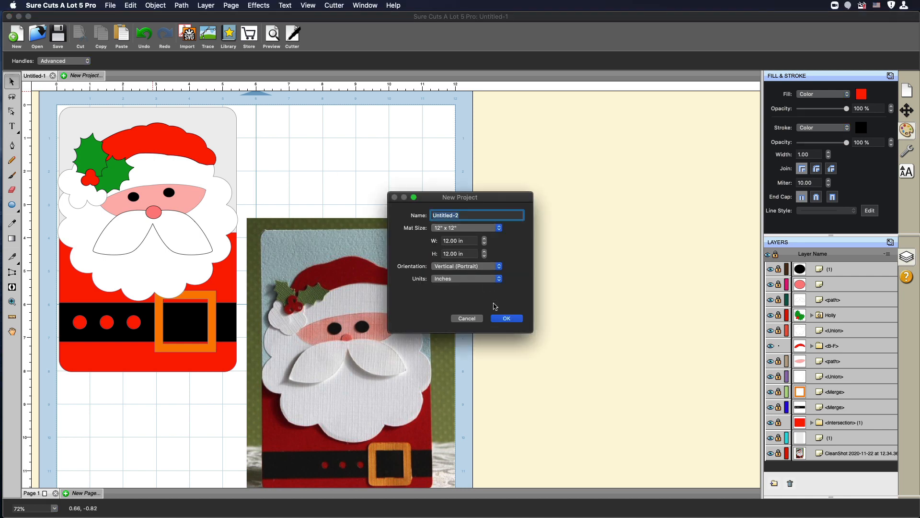
{"action": "left_click", "coordinate": [507, 319]}
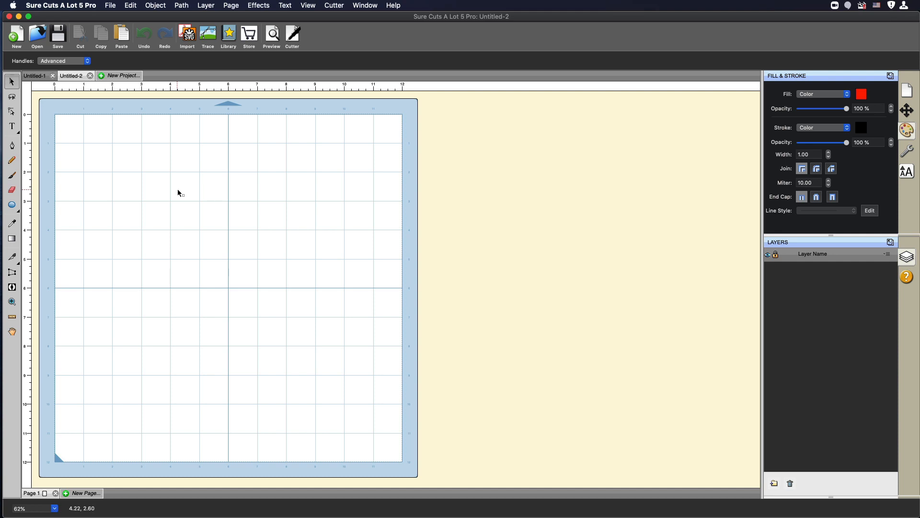
{"action": "left_click", "coordinate": [109, 7]}
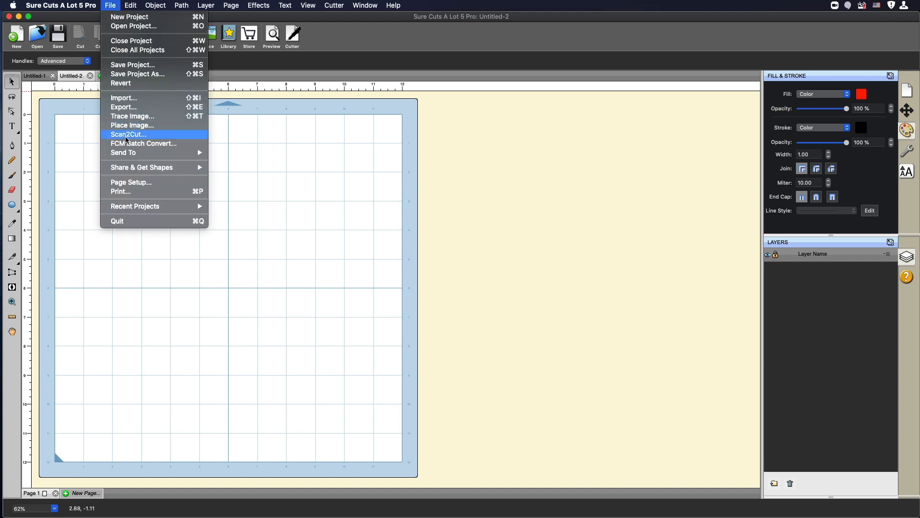
{"action": "left_click", "coordinate": [139, 117]}
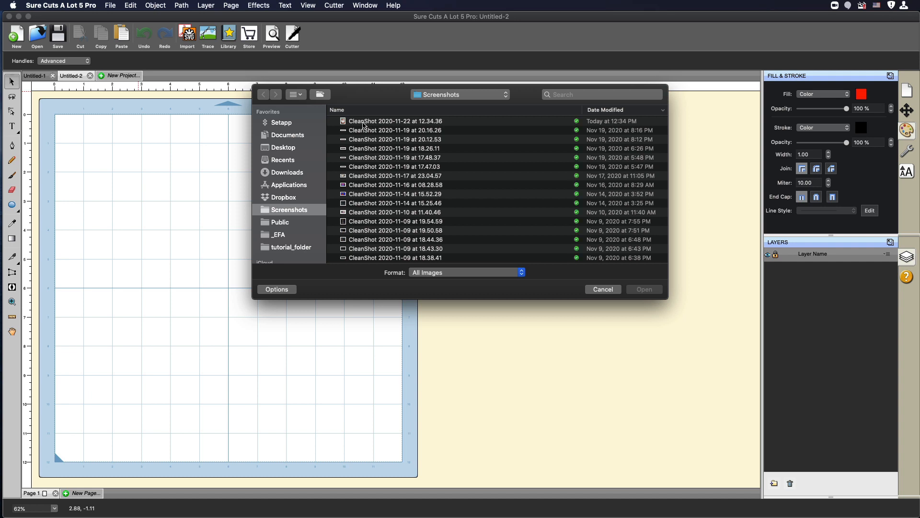
{"action": "double_click", "coordinate": [360, 122]}
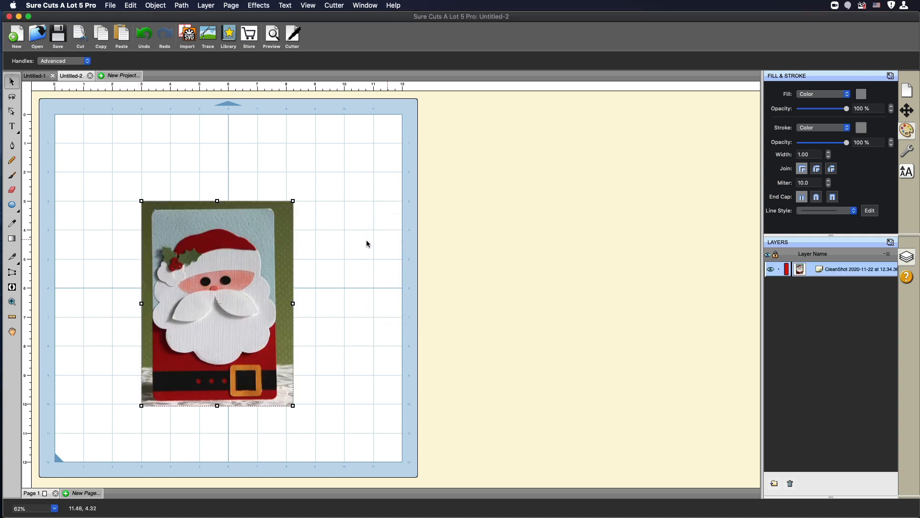
Step: Enlarge the Santa photo proportionally to about 6.2 in wide and position it in the lower-right corner of the mat
{"action": "left_click_drag", "start_coordinate": [259, 243], "coordinate": [339, 244]}
{"action": "left_click_drag", "start_coordinate": [370, 400], "coordinate": [405, 459]}
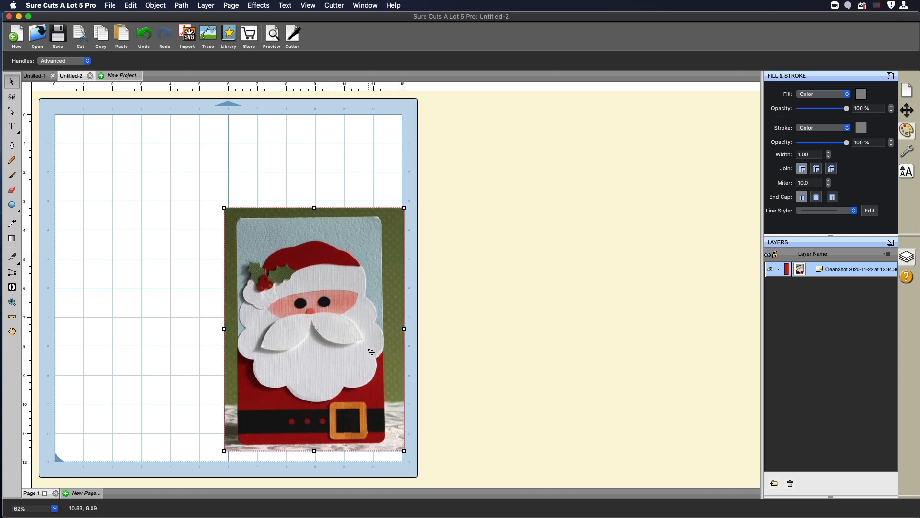
{"action": "left_click_drag", "start_coordinate": [371, 353], "coordinate": [368, 366]}
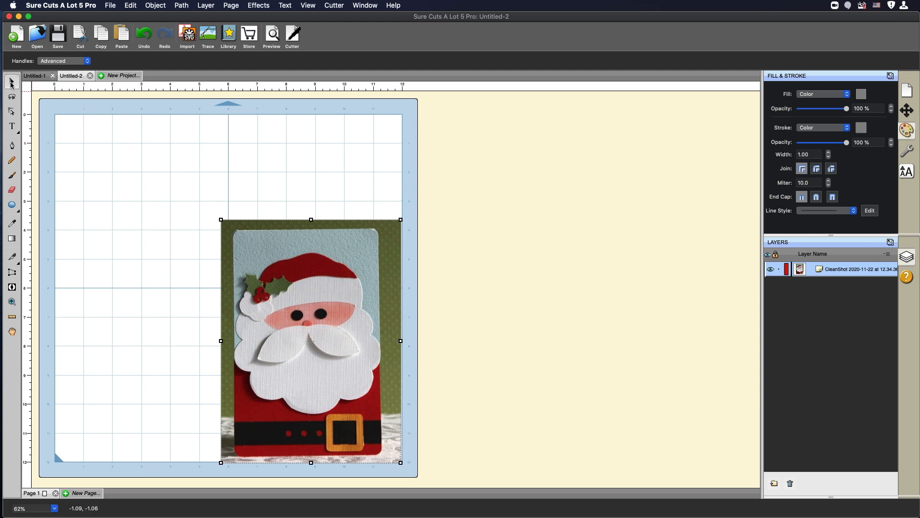
Step: Try the Basic selection handles on the photo and return to the Advanced handles
{"action": "left_click", "coordinate": [82, 61]}
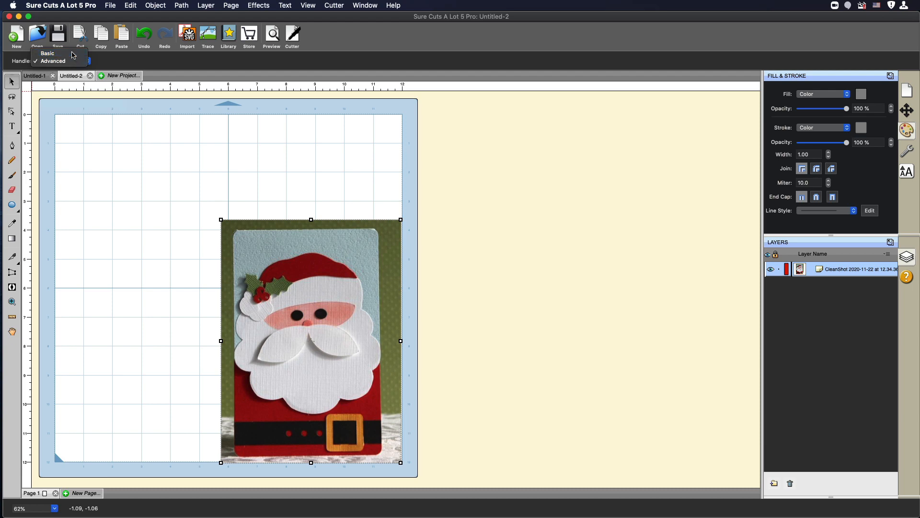
{"action": "left_click", "coordinate": [72, 54]}
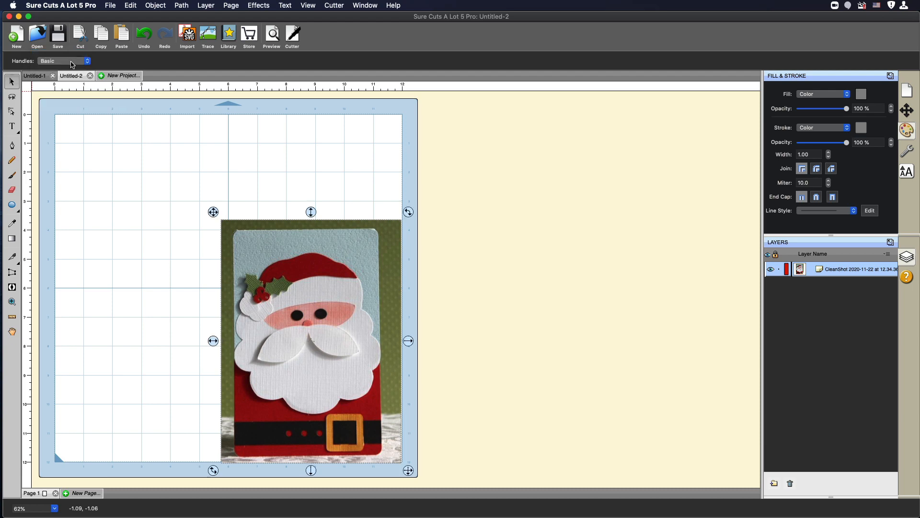
{"action": "left_click", "coordinate": [71, 62]}
{"action": "left_click", "coordinate": [72, 69]}
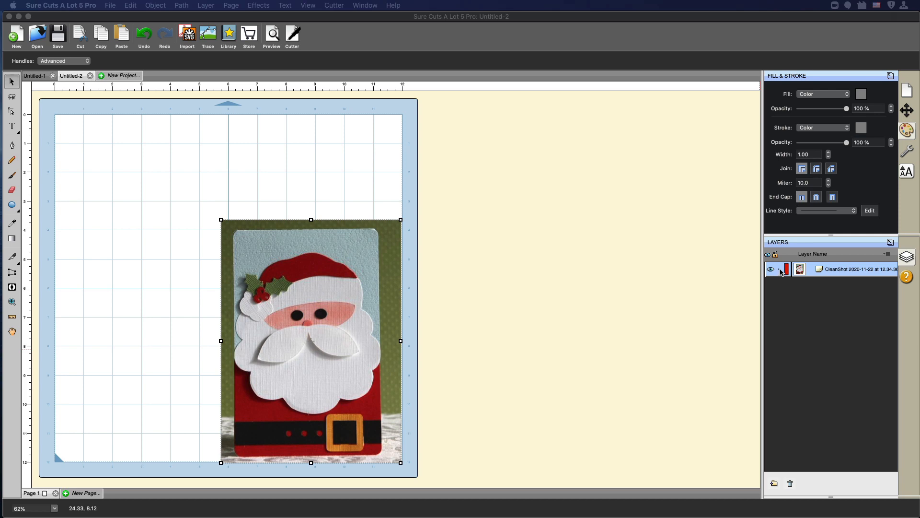
Step: Lock the Santa photo's layer and try to move the photo on the mat
{"action": "left_click", "coordinate": [780, 270]}
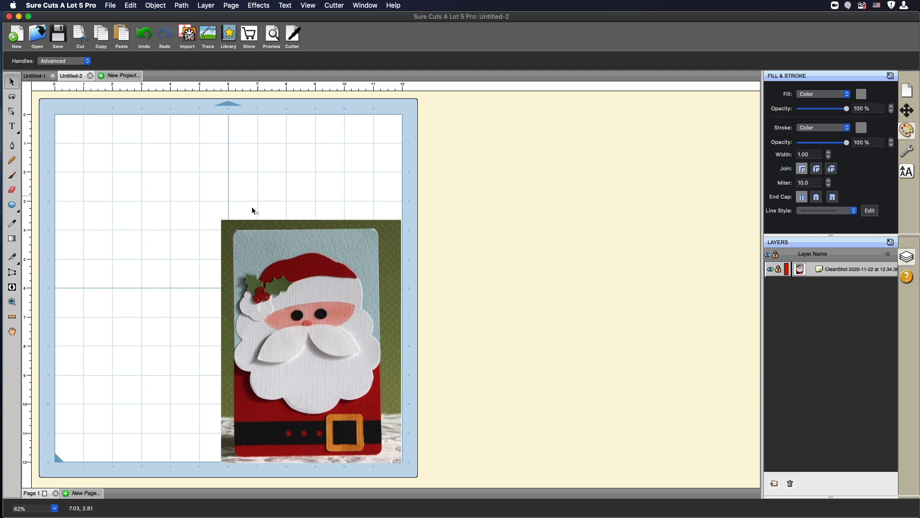
{"action": "left_click_drag", "start_coordinate": [359, 238], "coordinate": [307, 278]}
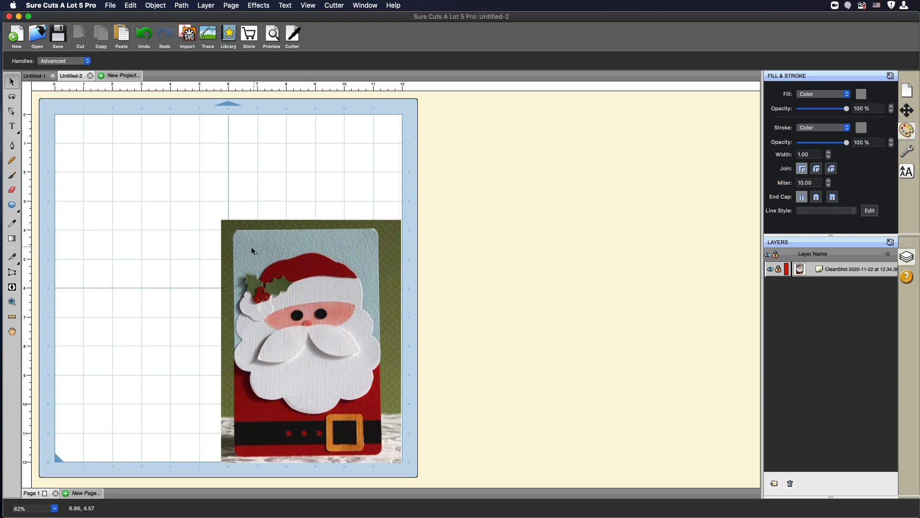
{"action": "left_click_drag", "start_coordinate": [250, 249], "coordinate": [359, 364]}
Step: Draw a rounded rectangle about 5.1 x 7.7 in over the photographed card and move it to the mat's upper-left area
{"action": "left_click", "coordinate": [17, 211]}
{"action": "left_click", "coordinate": [17, 211]}
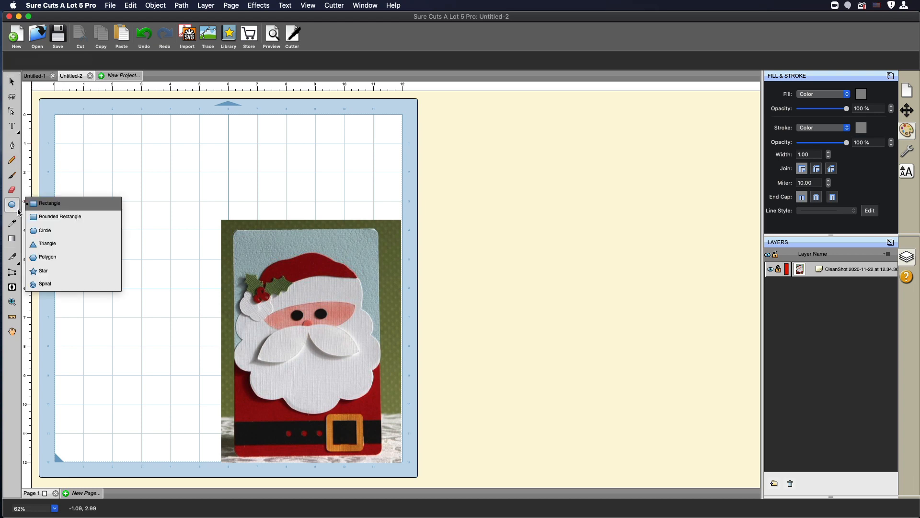
{"action": "left_click", "coordinate": [75, 217]}
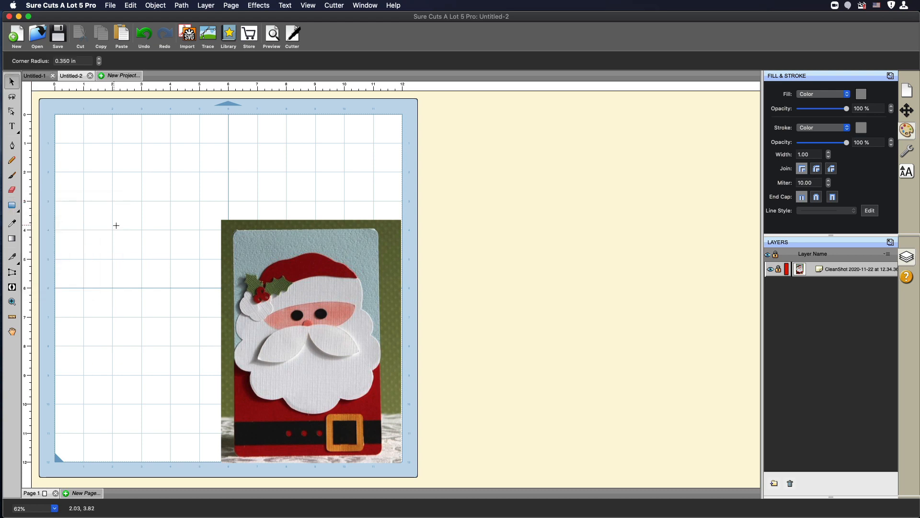
{"action": "left_click_drag", "start_coordinate": [234, 231], "coordinate": [381, 455]}
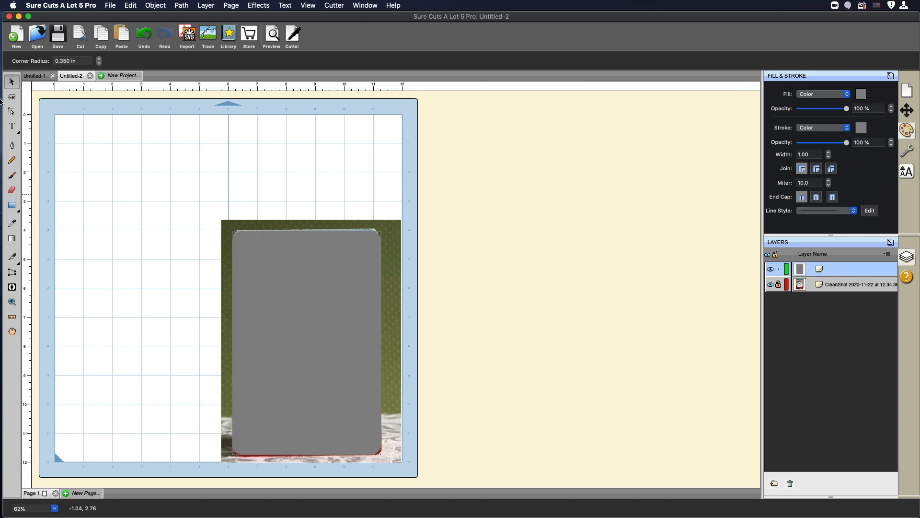
{"action": "left_click", "coordinate": [11, 81]}
{"action": "left_click_drag", "start_coordinate": [319, 304], "coordinate": [145, 193]}
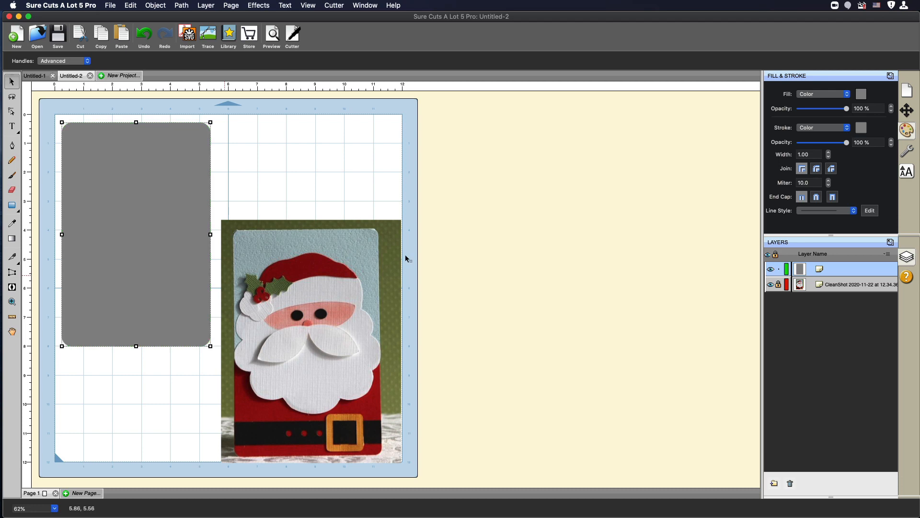
Step: Fill the rounded rectangle with white and deselect it
{"action": "left_click", "coordinate": [862, 95]}
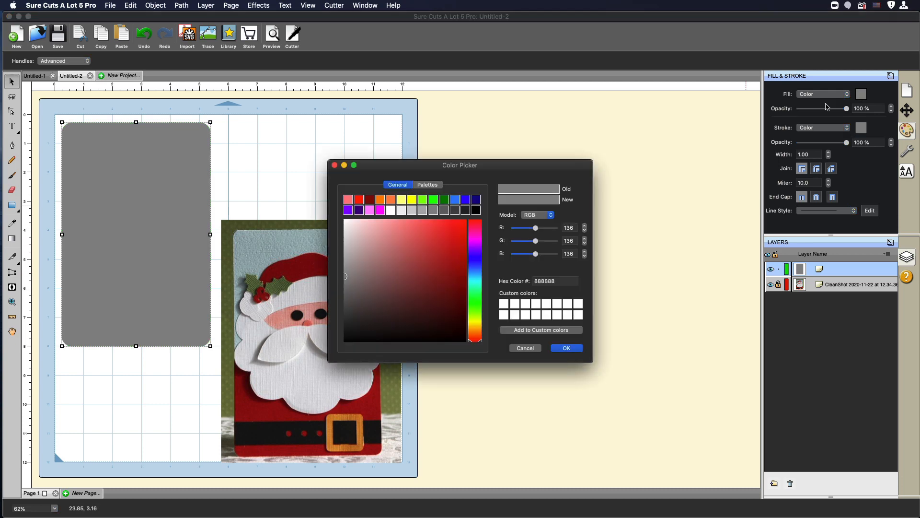
{"action": "left_click", "coordinate": [390, 210]}
{"action": "left_click", "coordinate": [571, 348]}
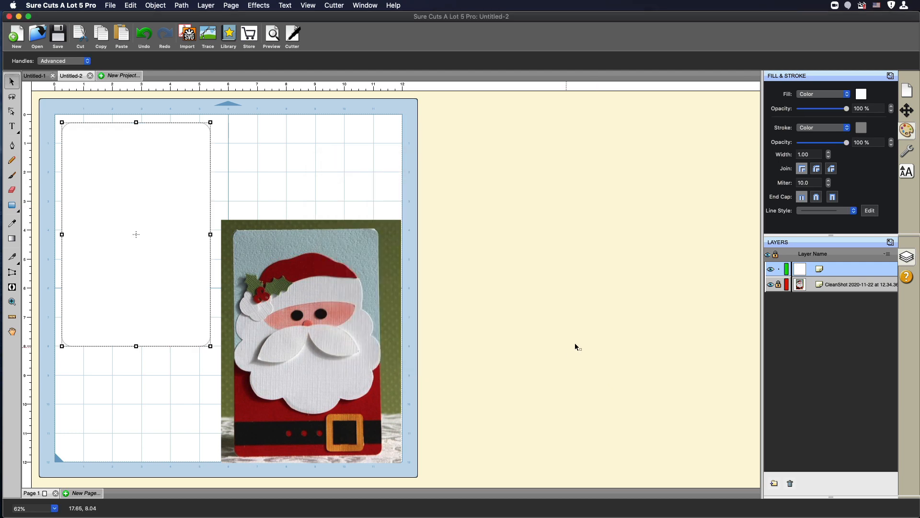
{"action": "left_click", "coordinate": [607, 251]}
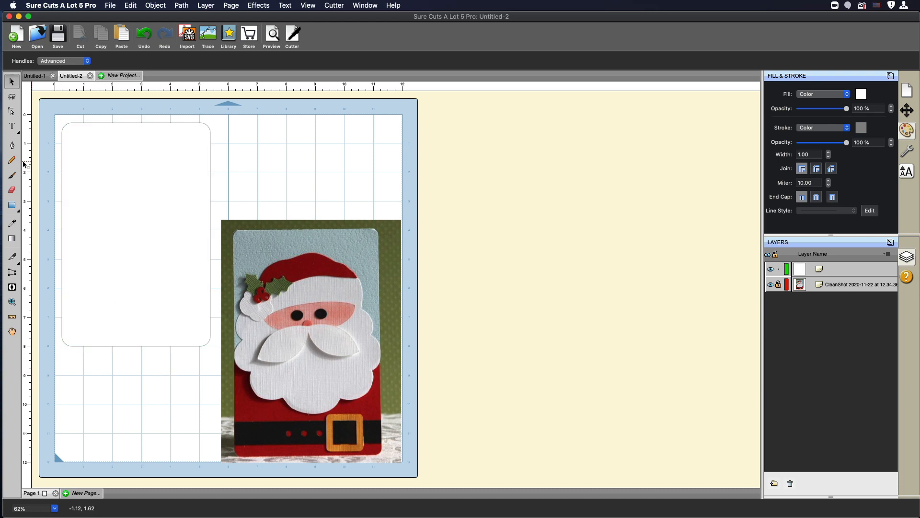
Step: Draw a plain rectangle about 5.9 x 4.4 in covering the lower half of the white rounded rectangle and extending past its edges
{"action": "left_click", "coordinate": [14, 207]}
{"action": "left_click", "coordinate": [13, 209]}
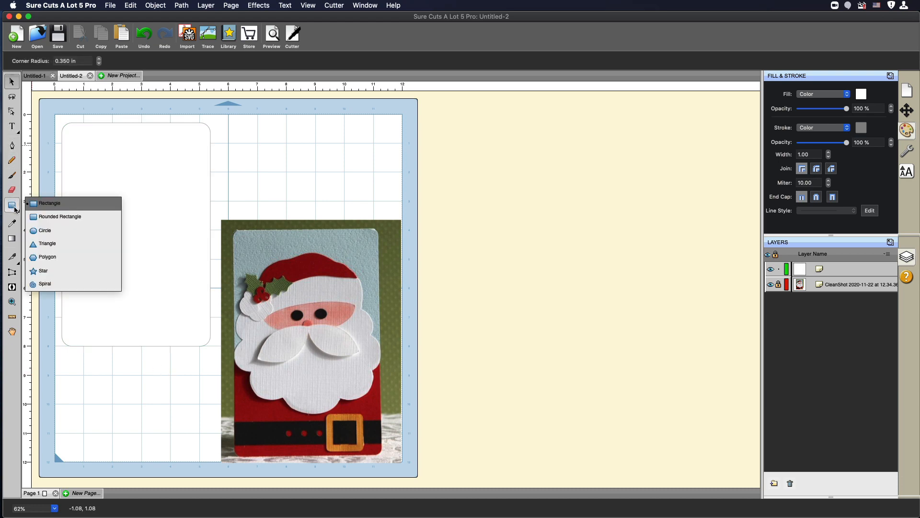
{"action": "left_click", "coordinate": [45, 208]}
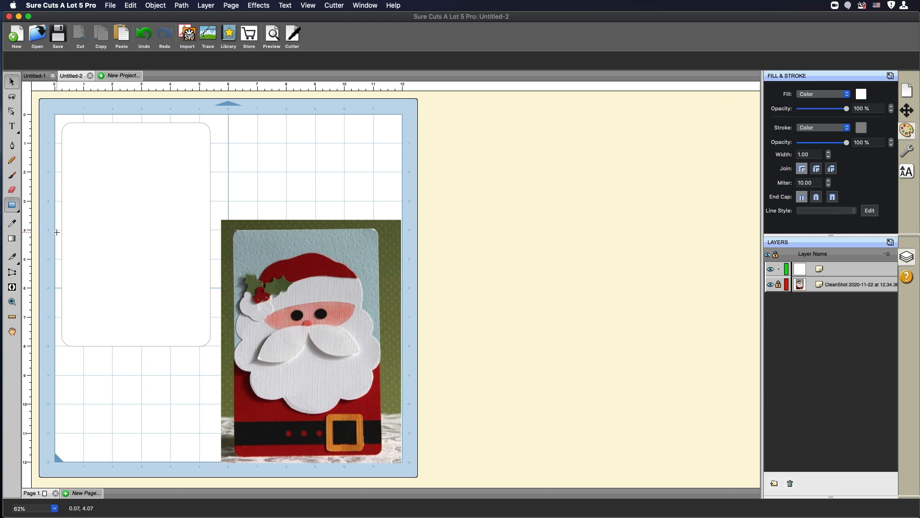
{"action": "left_click_drag", "start_coordinate": [56, 231], "coordinate": [226, 359]}
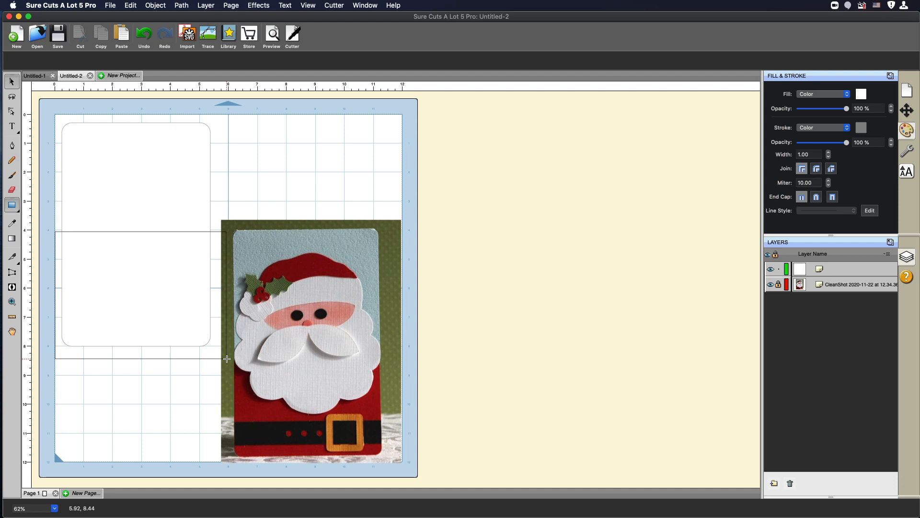
{"action": "left_click_drag", "start_coordinate": [227, 358], "coordinate": [226, 358]}
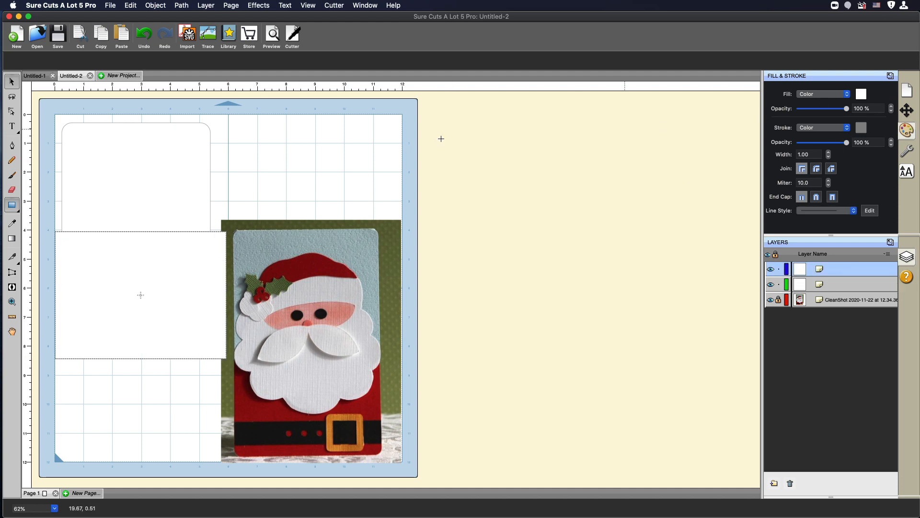
Step: Fill the plain rectangle with red FF0000 and shift it slightly left over the card base
{"action": "left_click", "coordinate": [861, 95]}
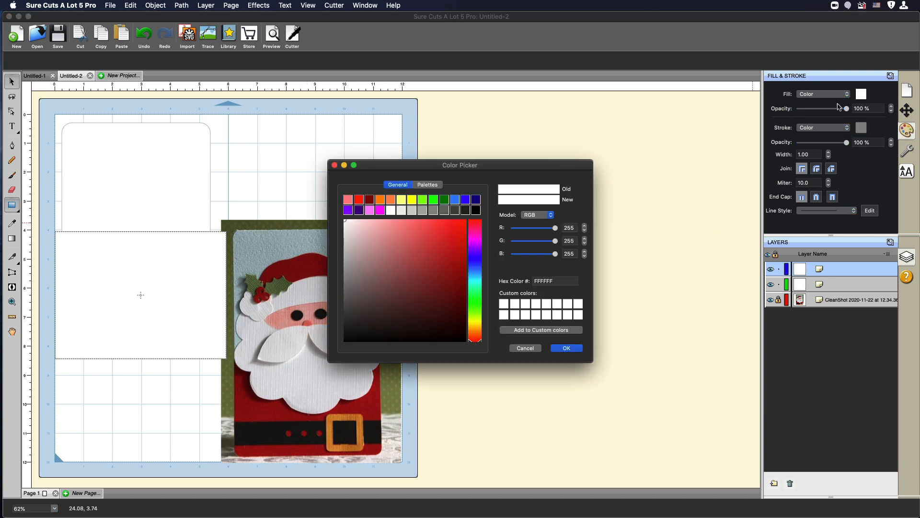
{"action": "left_click", "coordinate": [361, 204]}
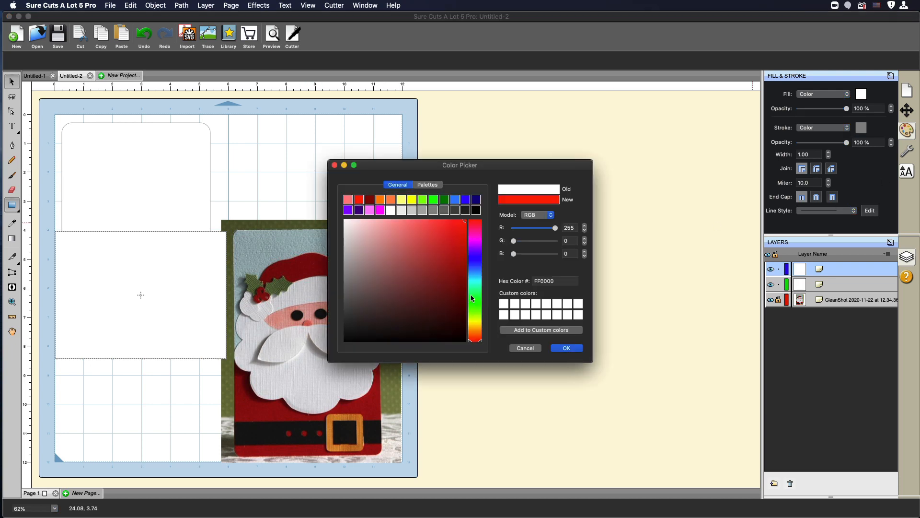
{"action": "left_click", "coordinate": [566, 348]}
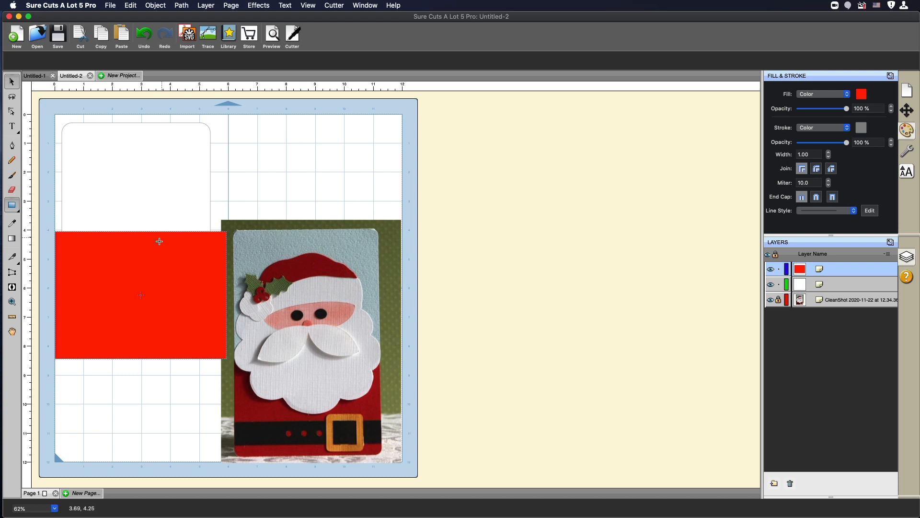
{"action": "left_click", "coordinate": [11, 82]}
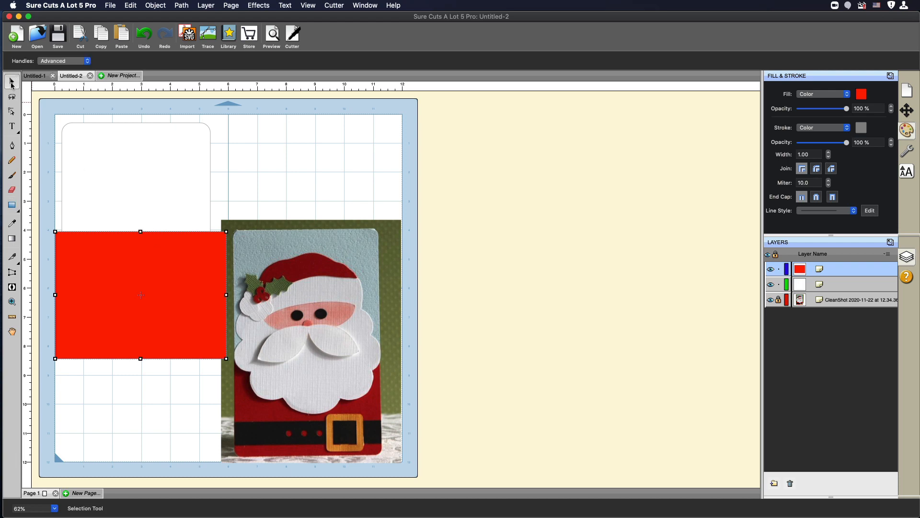
{"action": "left_click", "coordinate": [155, 255]}
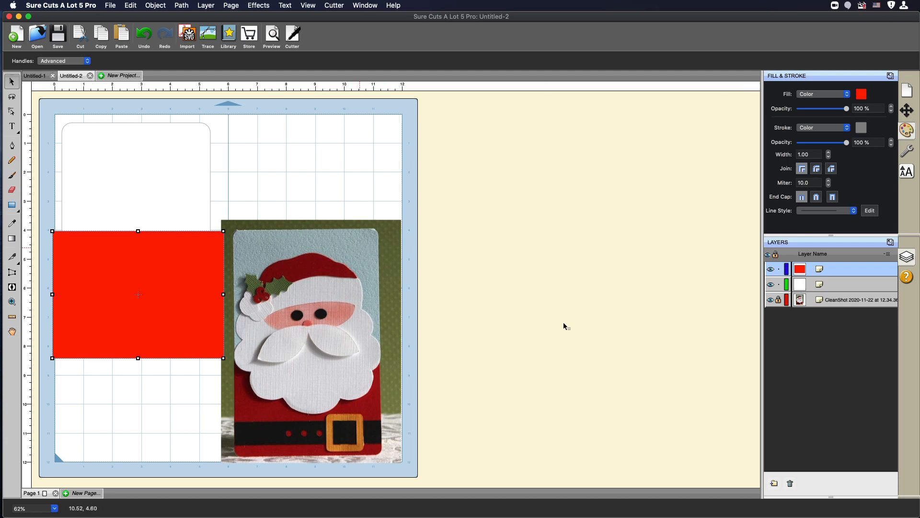
Step: Copy the white rounded rectangle and combine the original with the red rectangle using Intersection
{"action": "left_click", "coordinate": [815, 287]}
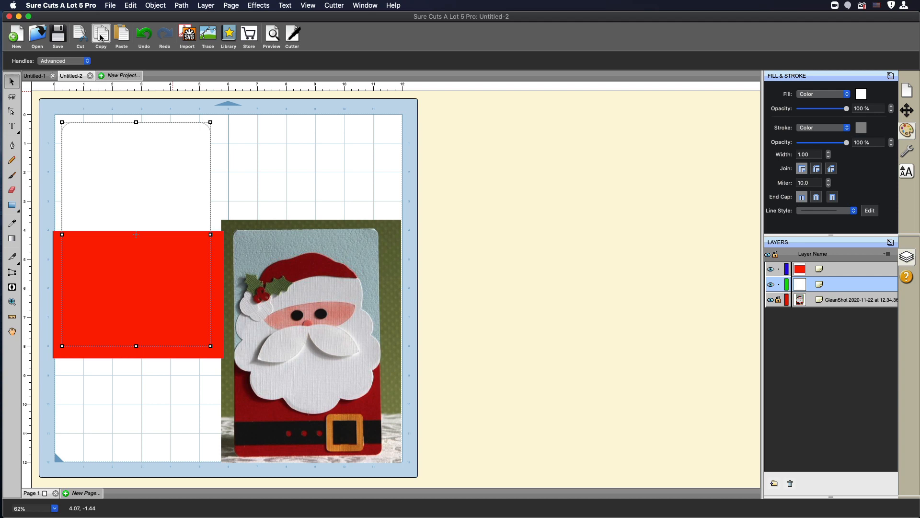
{"action": "left_click", "coordinate": [238, 187]}
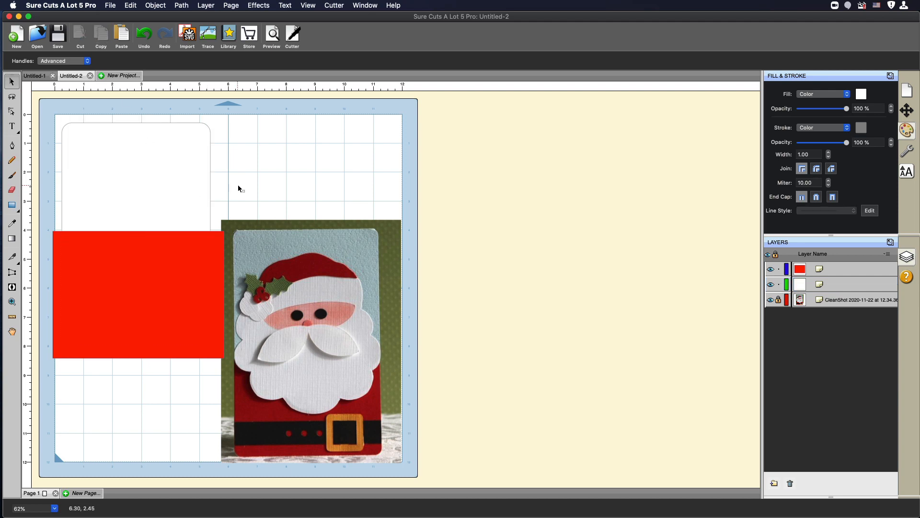
{"action": "left_click", "coordinate": [824, 269]}
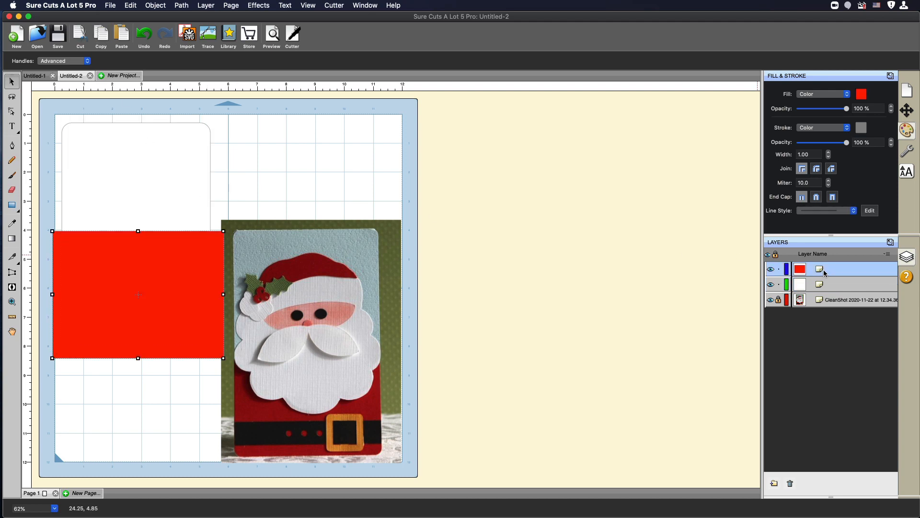
{"action": "left_click", "coordinate": [833, 290], "text": "shift"}
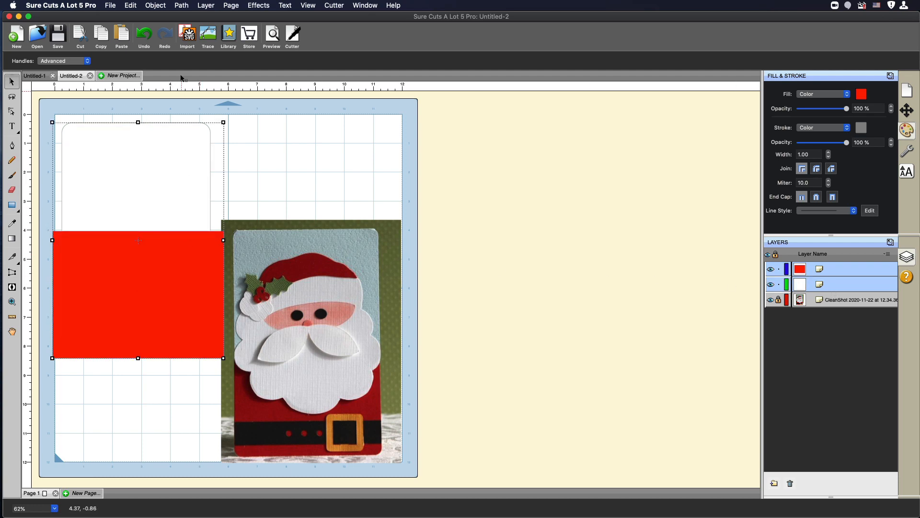
{"action": "left_click", "coordinate": [181, 6]}
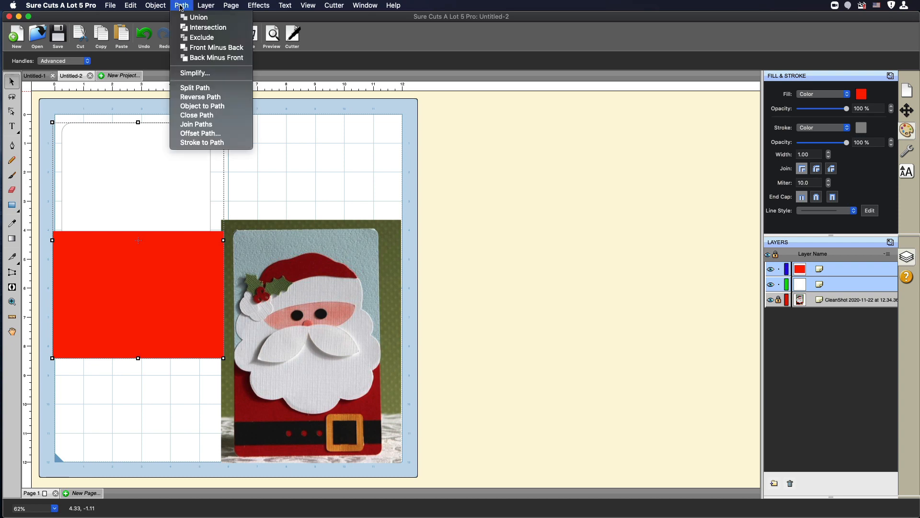
{"action": "left_click", "coordinate": [212, 29]}
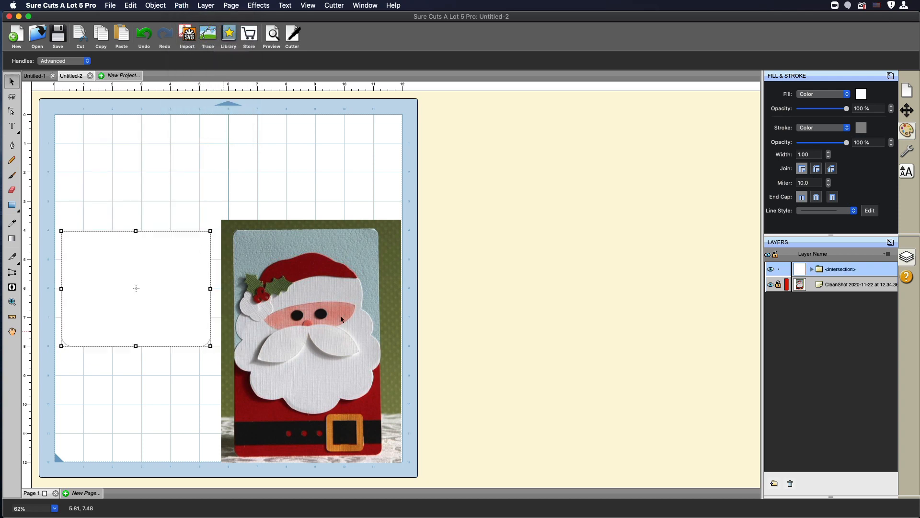
Step: Fill the intersected suit shape with red FF0000
{"action": "left_click", "coordinate": [860, 95]}
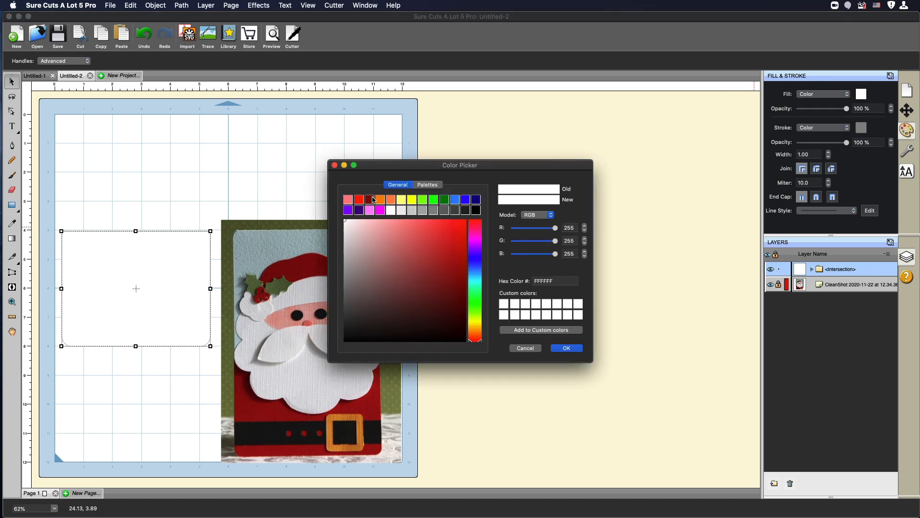
{"action": "left_click", "coordinate": [359, 200]}
{"action": "left_click", "coordinate": [564, 348]}
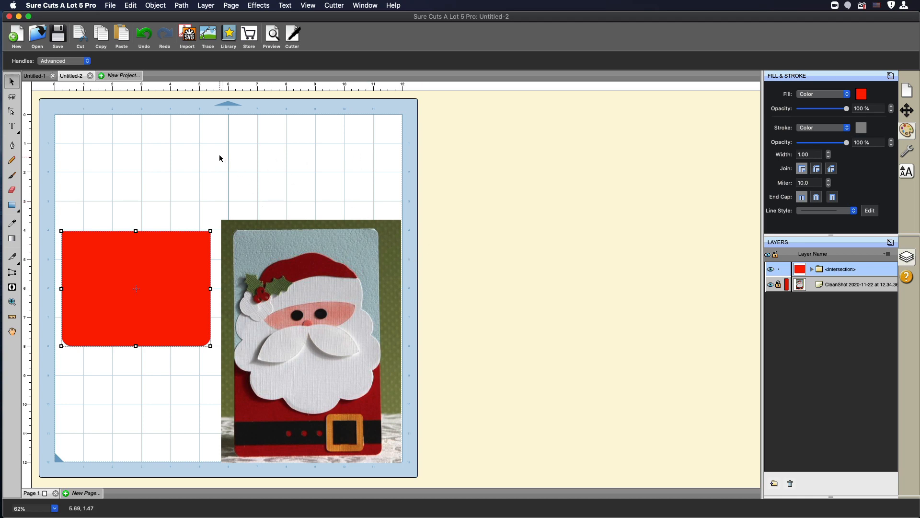
Step: Paste the copied white rounded rectangle in place, then move its layer beneath the red suit and lock it
{"action": "left_click", "coordinate": [128, 7]}
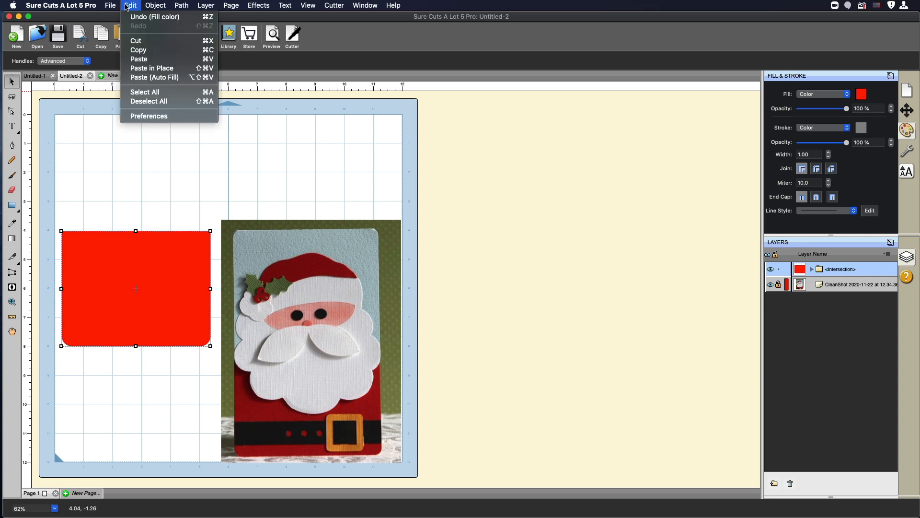
{"action": "left_click", "coordinate": [151, 68]}
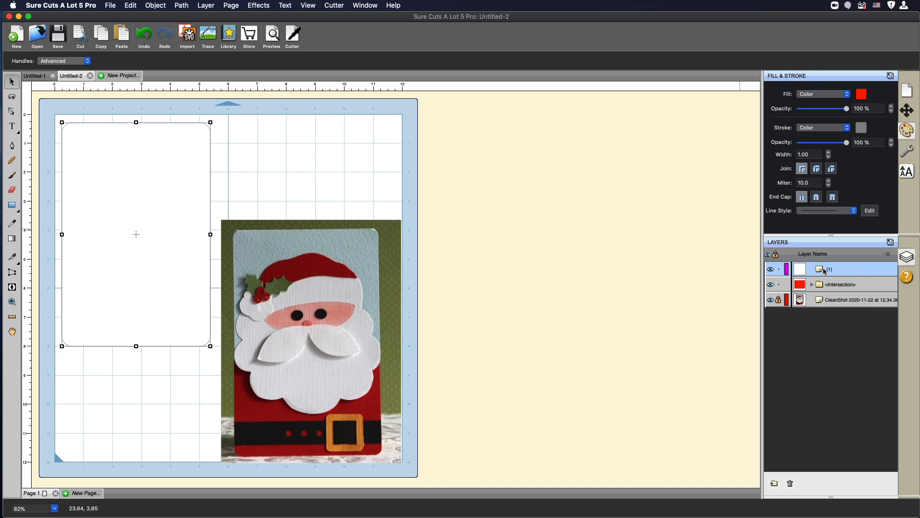
{"action": "left_click_drag", "start_coordinate": [824, 272], "coordinate": [799, 296]}
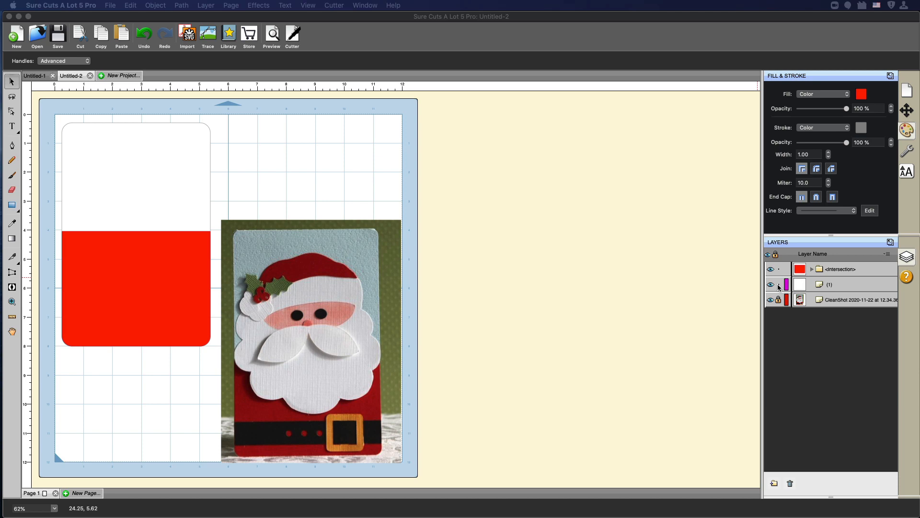
{"action": "left_click", "coordinate": [779, 286]}
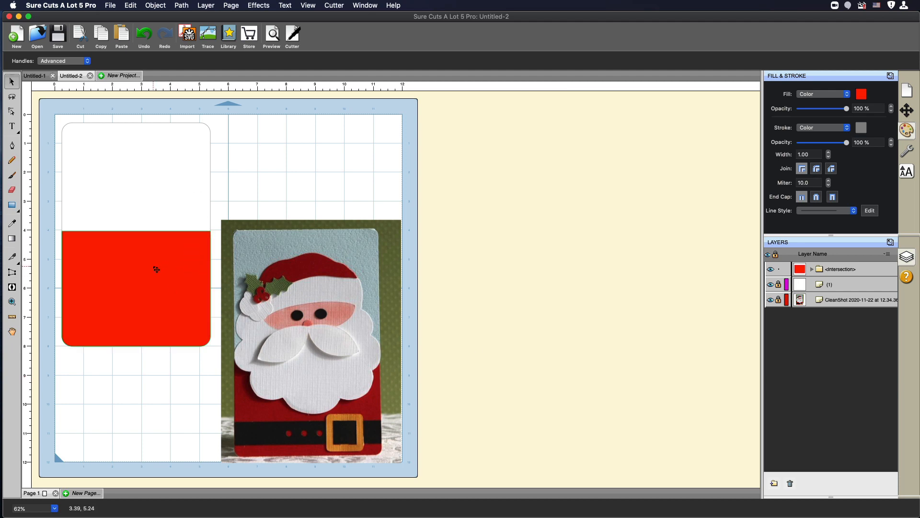
Step: Draw a horizontal rectangle about 5.9 x 1 in across the middle of the red suit, extending past both sides
{"action": "left_click", "coordinate": [12, 205]}
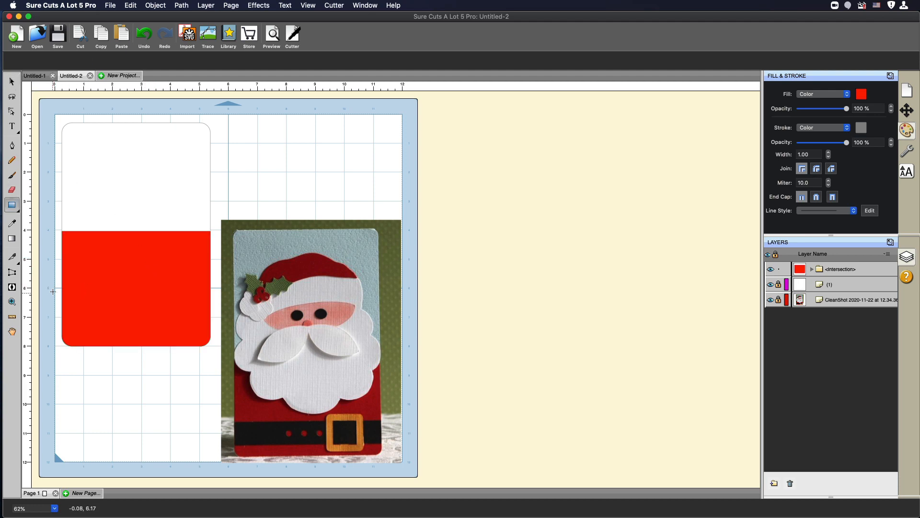
{"action": "left_click_drag", "start_coordinate": [51, 287], "coordinate": [222, 315]}
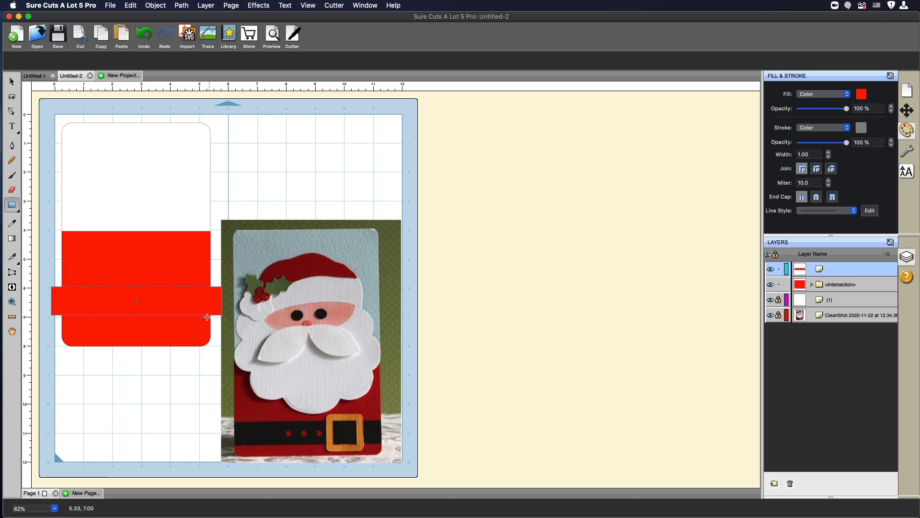
Step: Copy the red suit shape and combine the original with the belt rectangle using Intersection
{"action": "left_click", "coordinate": [829, 286]}
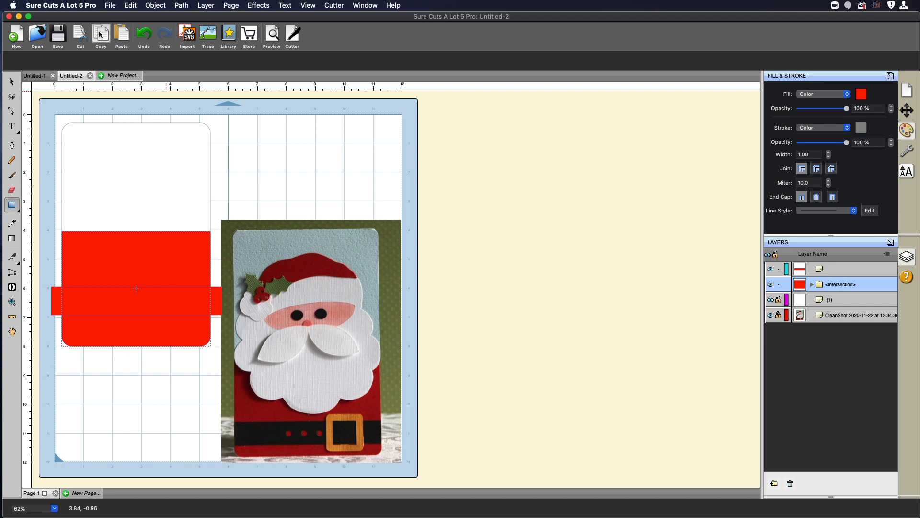
{"action": "left_click", "coordinate": [829, 273], "text": "shift"}
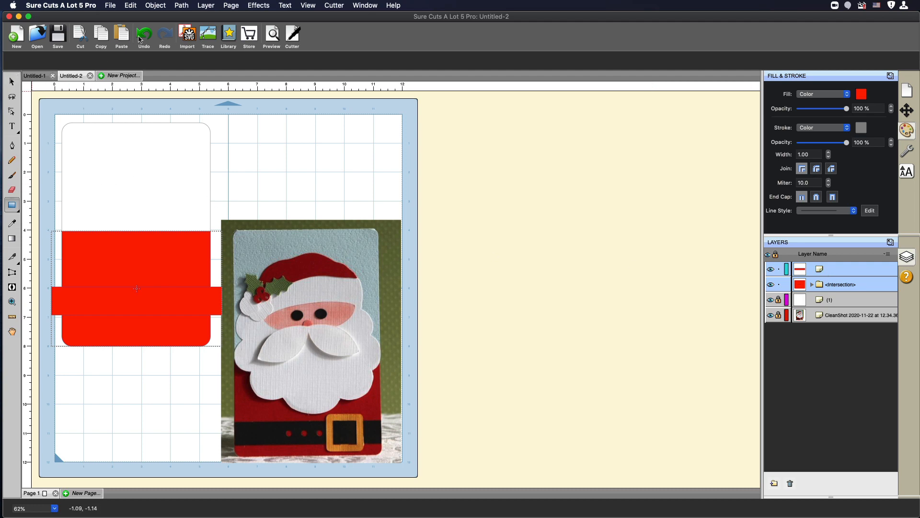
{"action": "left_click", "coordinate": [181, 7]}
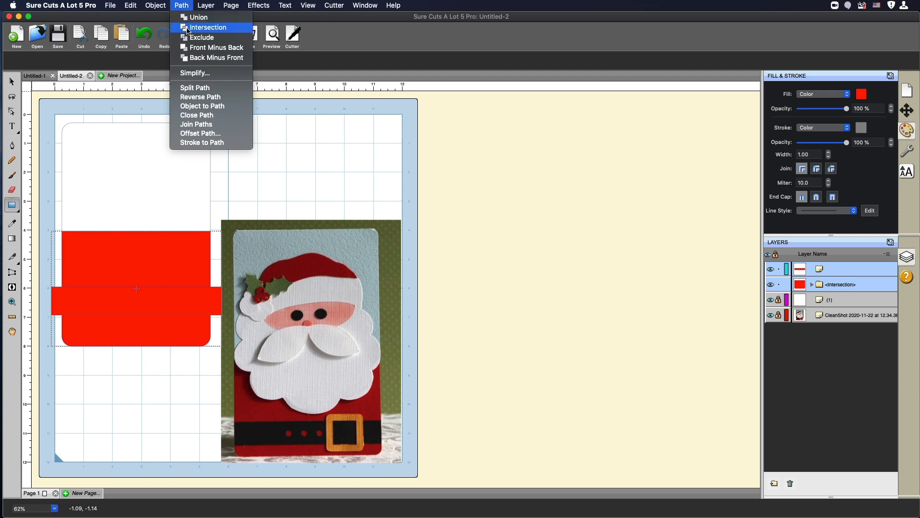
{"action": "left_click", "coordinate": [204, 28]}
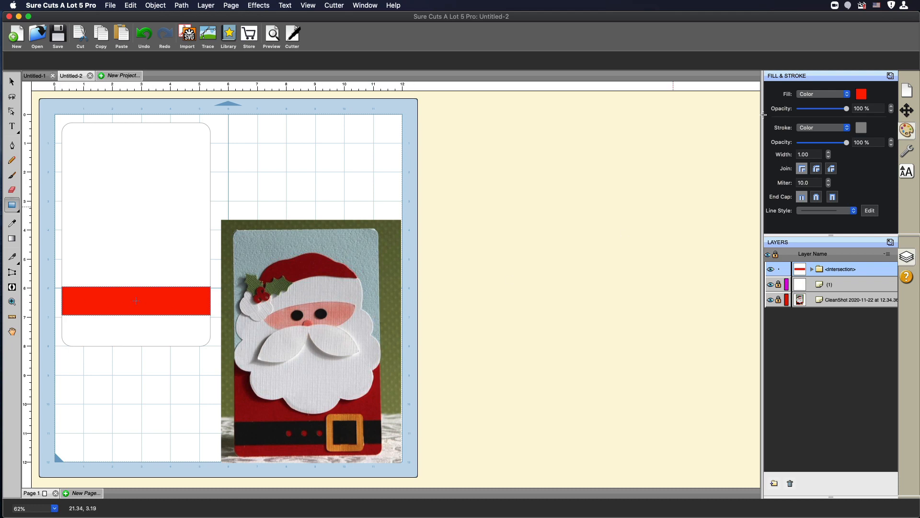
Step: Fill the trimmed belt strip with black 000000
{"action": "left_click", "coordinate": [862, 95]}
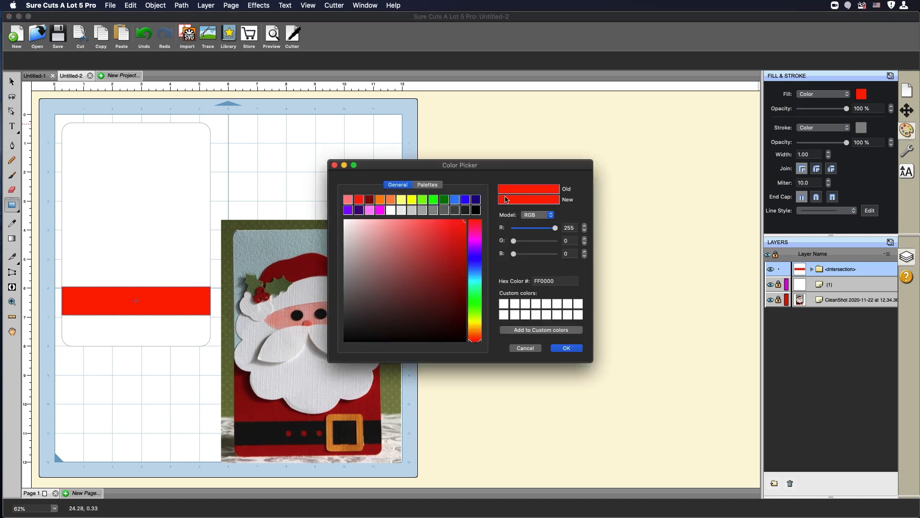
{"action": "left_click", "coordinate": [476, 210]}
{"action": "left_click", "coordinate": [569, 348]}
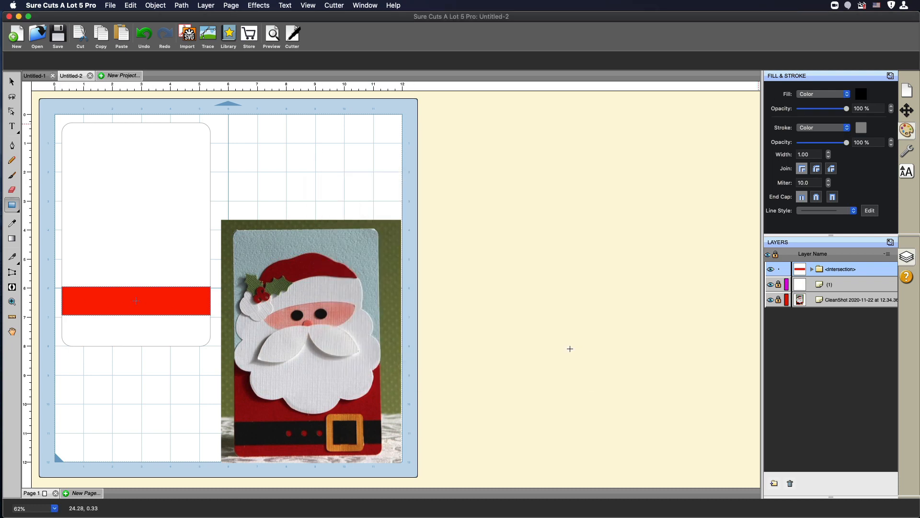
Step: Paste the copied red suit in place and move its layer beneath the black belt
{"action": "left_click", "coordinate": [131, 5]}
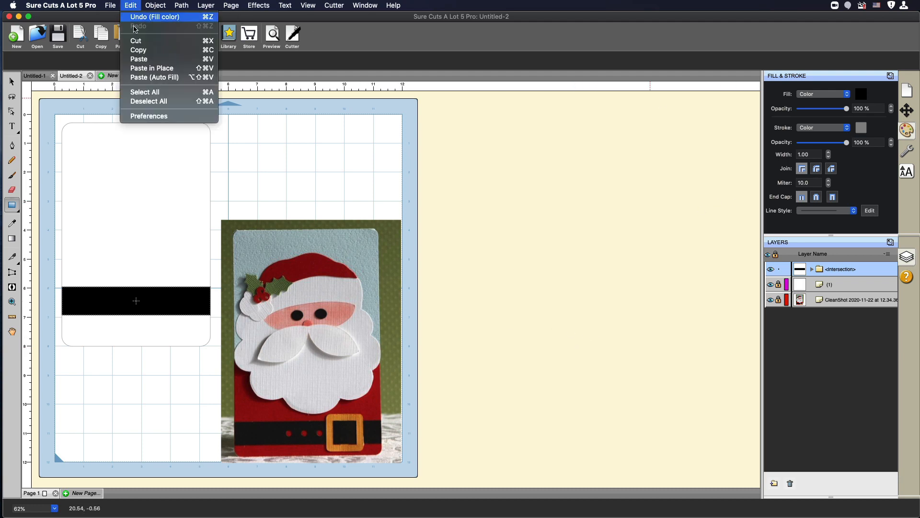
{"action": "left_click", "coordinate": [163, 72]}
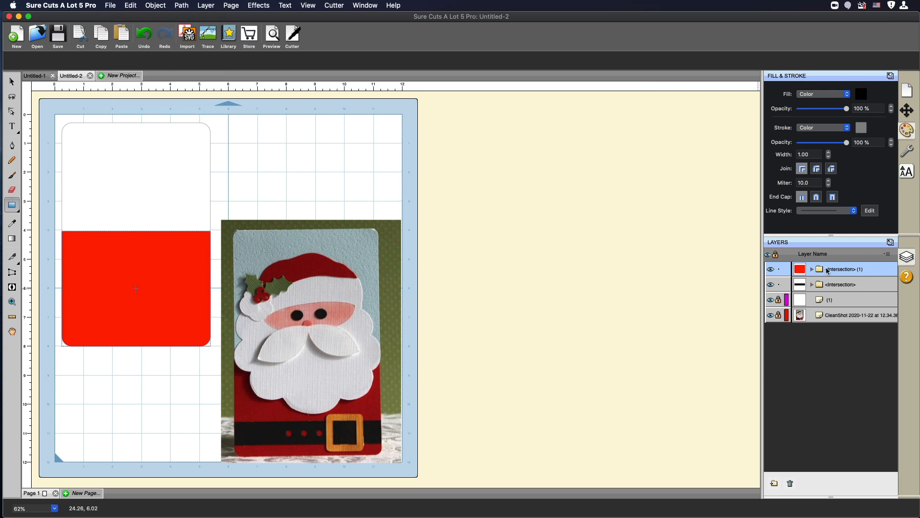
{"action": "left_click_drag", "start_coordinate": [819, 270], "coordinate": [792, 294]}
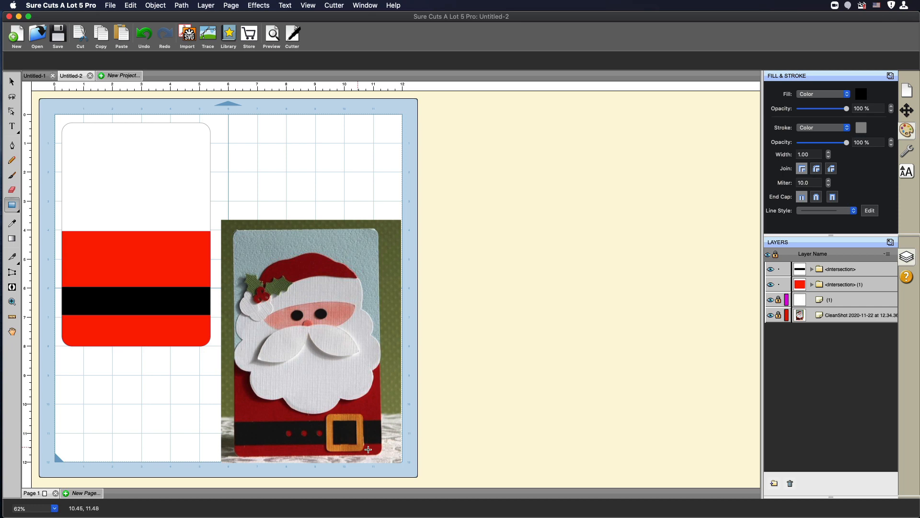
Step: Draw a square about 1.5 x 1.5 in over the right part of the belt and fill it with yellow FFFF00
{"action": "left_click", "coordinate": [15, 210]}
{"action": "left_click_drag", "start_coordinate": [138, 278], "coordinate": [179, 322]}
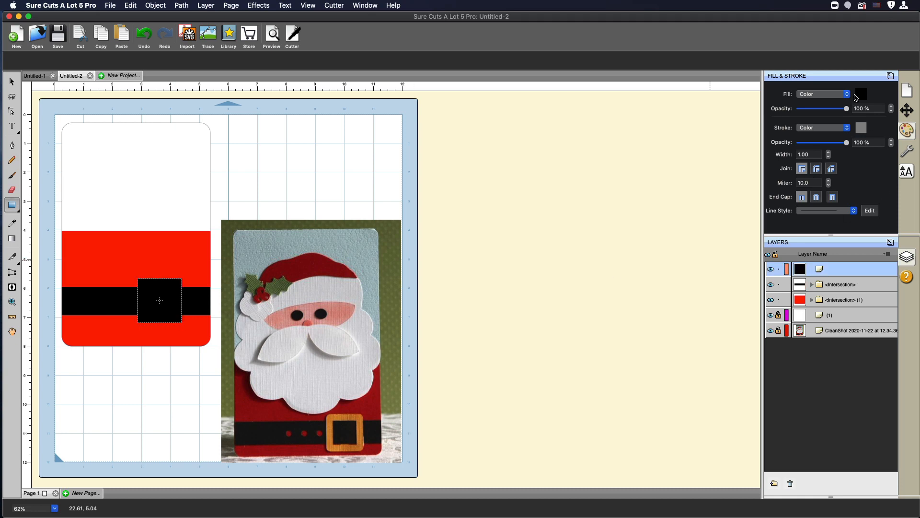
{"action": "left_click", "coordinate": [861, 95]}
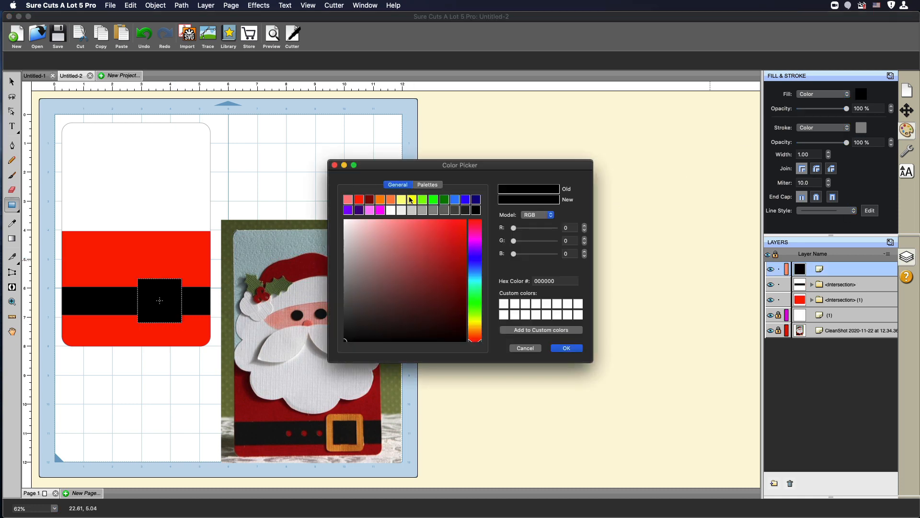
{"action": "left_click", "coordinate": [411, 200]}
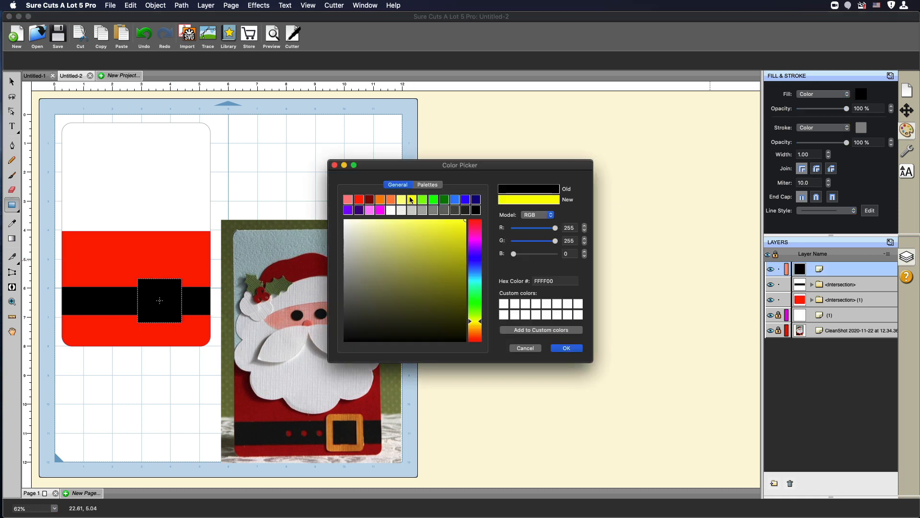
{"action": "left_click", "coordinate": [565, 348]}
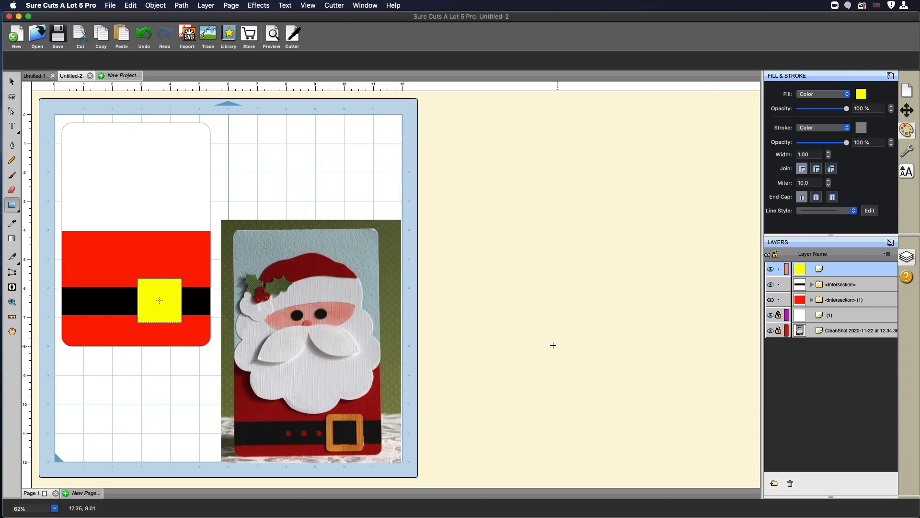
Step: Add an inset shadow layer of 0.250 in to the yellow square
{"action": "left_click", "coordinate": [12, 82]}
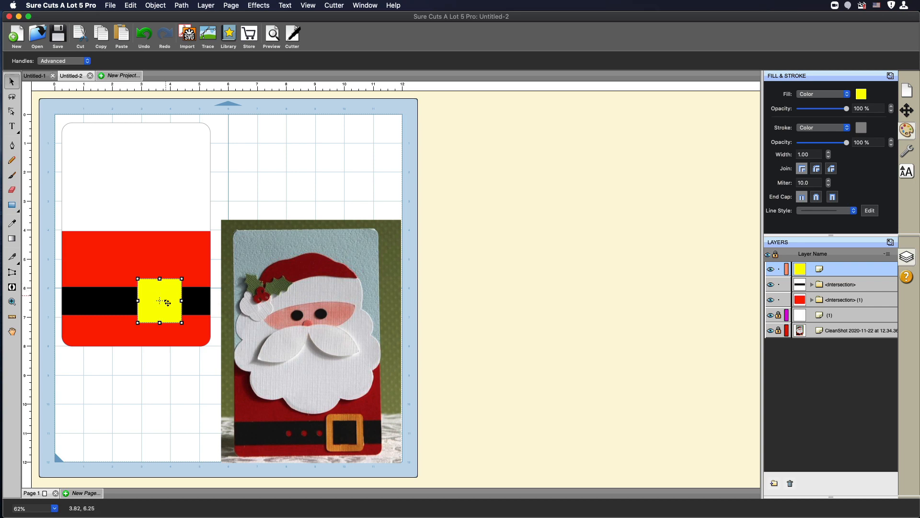
{"action": "left_click", "coordinate": [259, 6]}
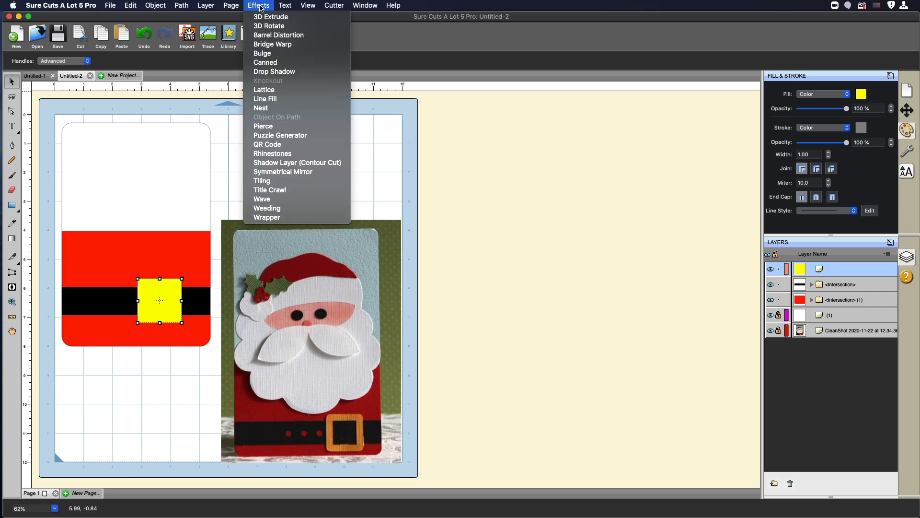
{"action": "left_click", "coordinate": [296, 164]}
{"action": "left_click_drag", "start_coordinate": [441, 191], "coordinate": [307, 217]}
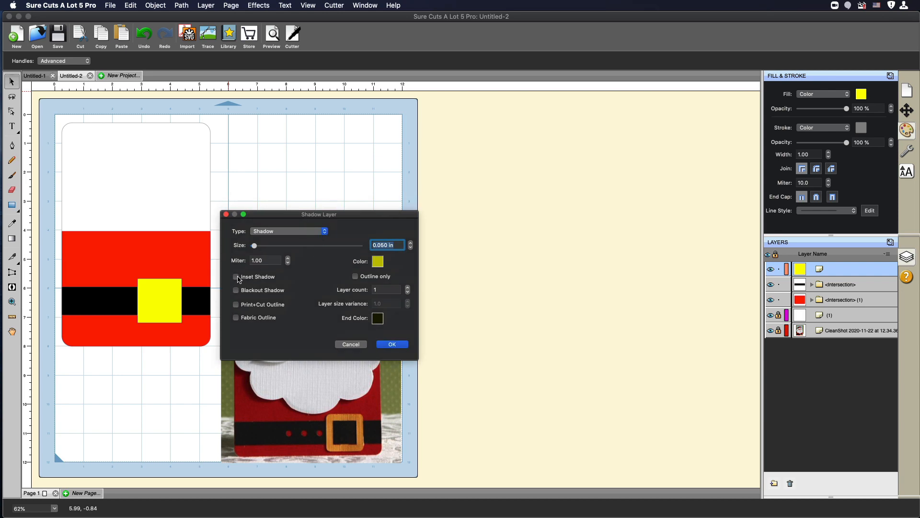
{"action": "left_click", "coordinate": [235, 277]}
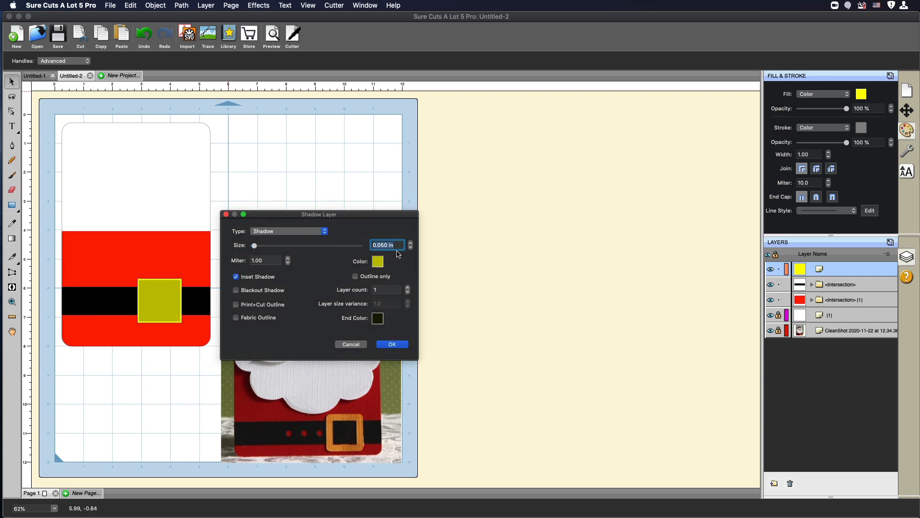
{"action": "left_click", "coordinate": [411, 243]}
{"action": "left_click", "coordinate": [412, 243]}
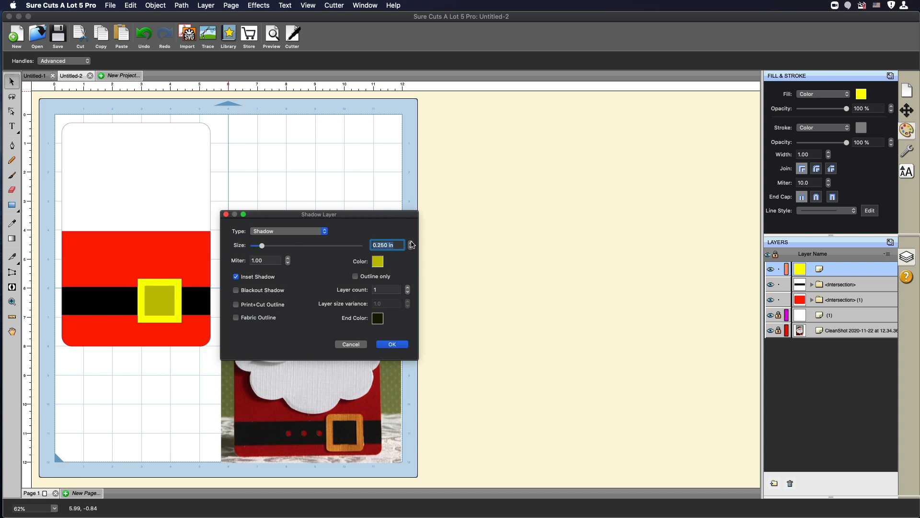
{"action": "left_click", "coordinate": [411, 243]}
{"action": "left_click", "coordinate": [410, 248]}
{"action": "left_click", "coordinate": [392, 344]}
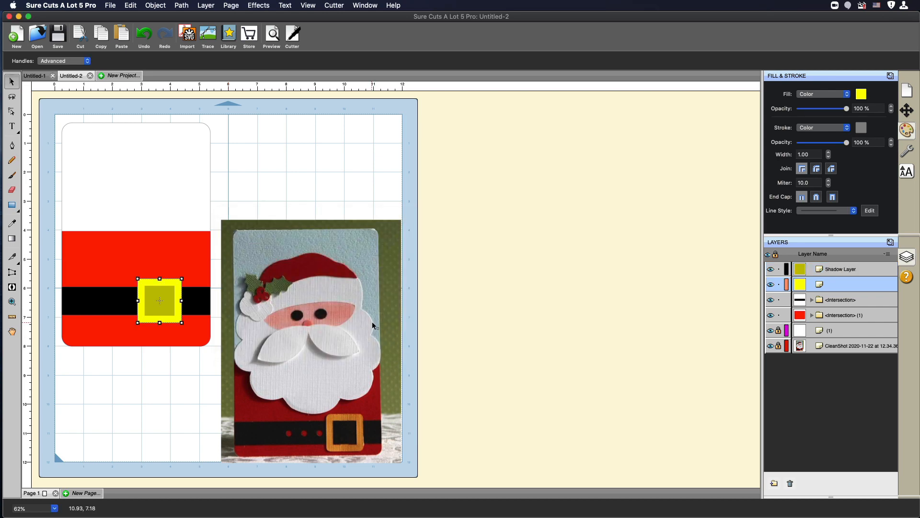
Step: Merge the inset shadow layer with the yellow square to form an open belt buckle
{"action": "left_click", "coordinate": [826, 270], "text": "shift"}
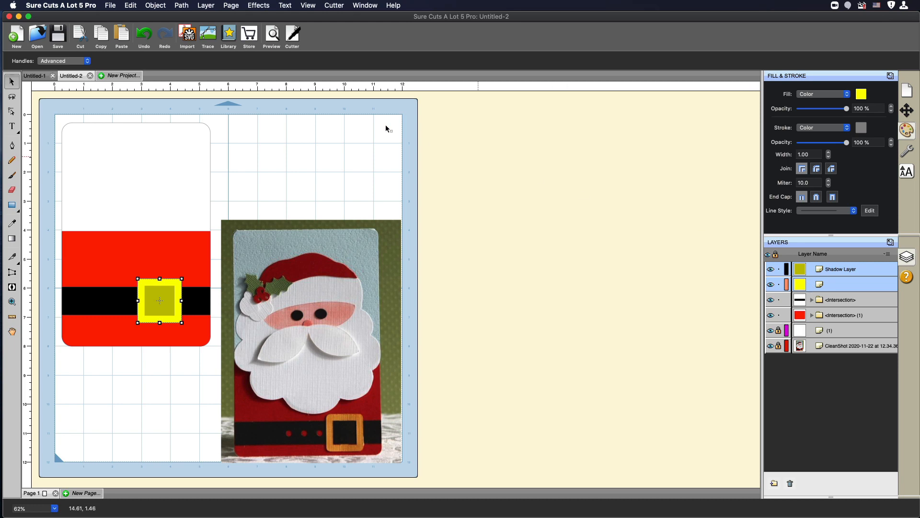
{"action": "left_click", "coordinate": [157, 6]}
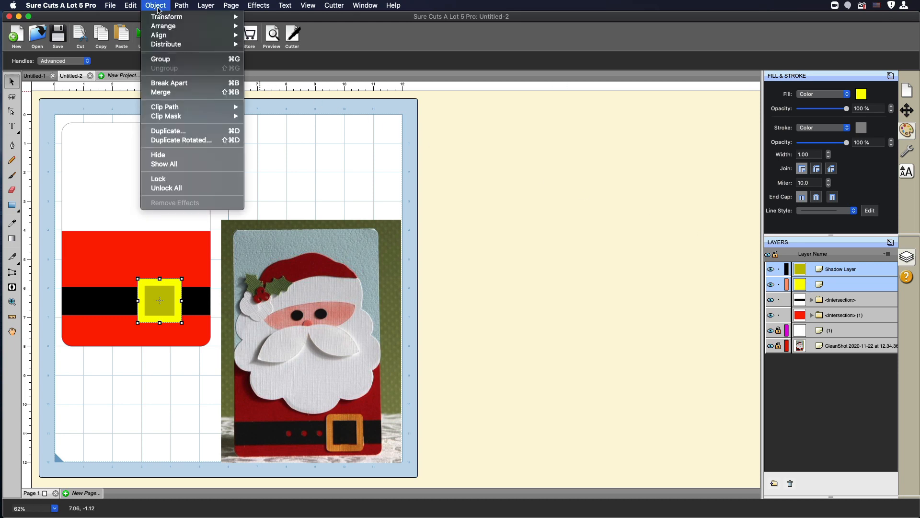
{"action": "left_click", "coordinate": [180, 92]}
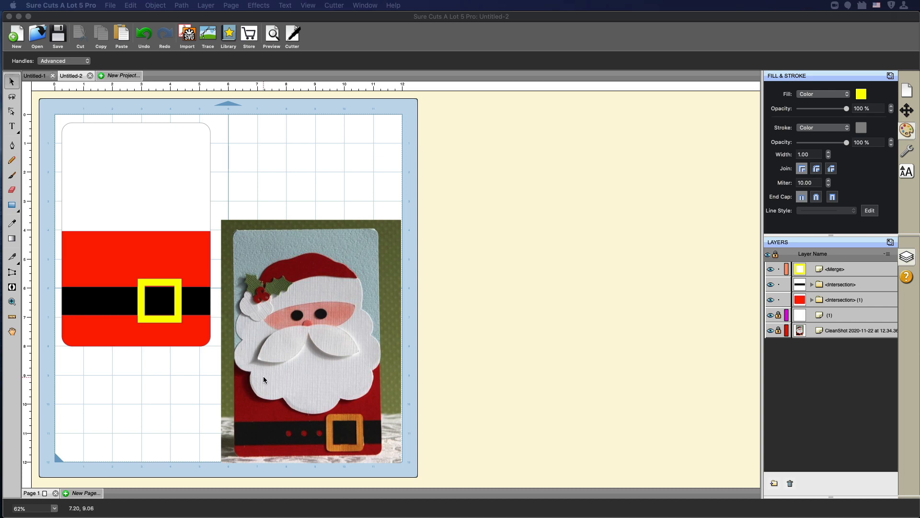
Step: Draw a circle about 0.25 in across near the left end of the black belt
{"action": "left_click", "coordinate": [16, 207]}
{"action": "left_click", "coordinate": [15, 207]}
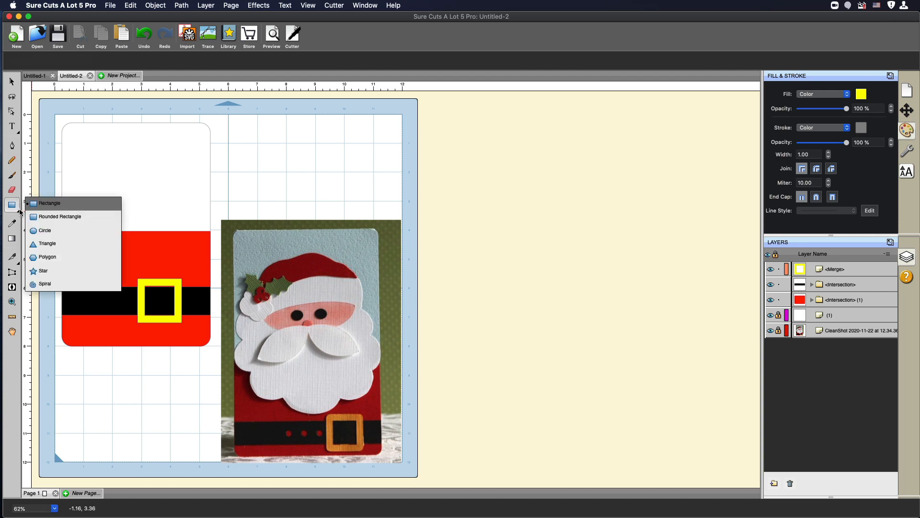
{"action": "left_click", "coordinate": [50, 230]}
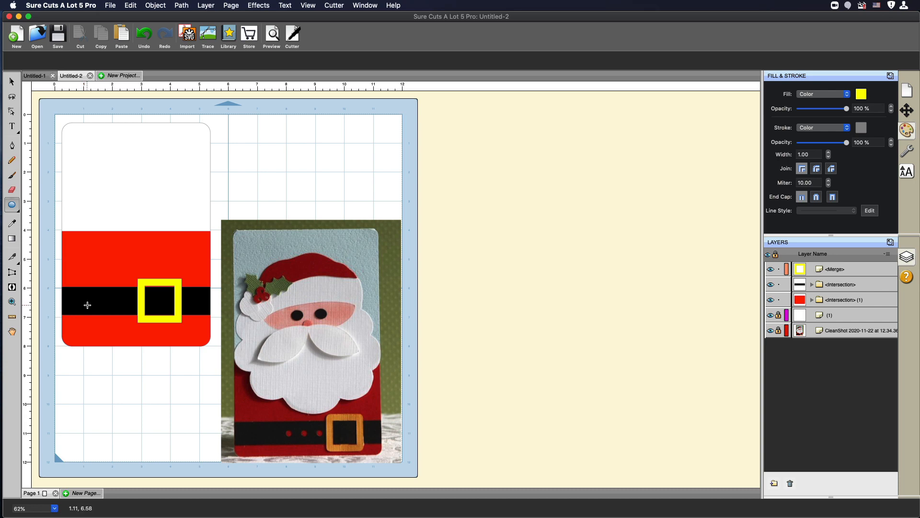
{"action": "left_click_drag", "start_coordinate": [86, 305], "coordinate": [79, 298]}
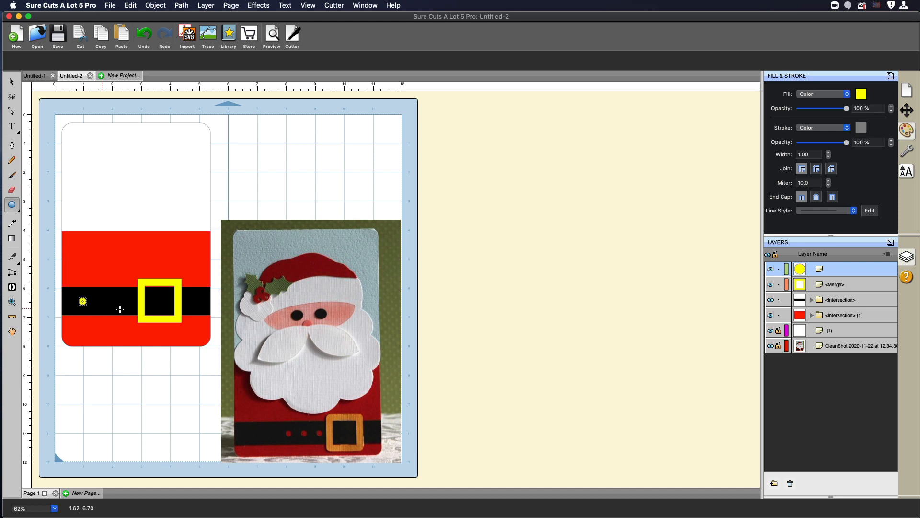
{"action": "left_click", "coordinate": [12, 83]}
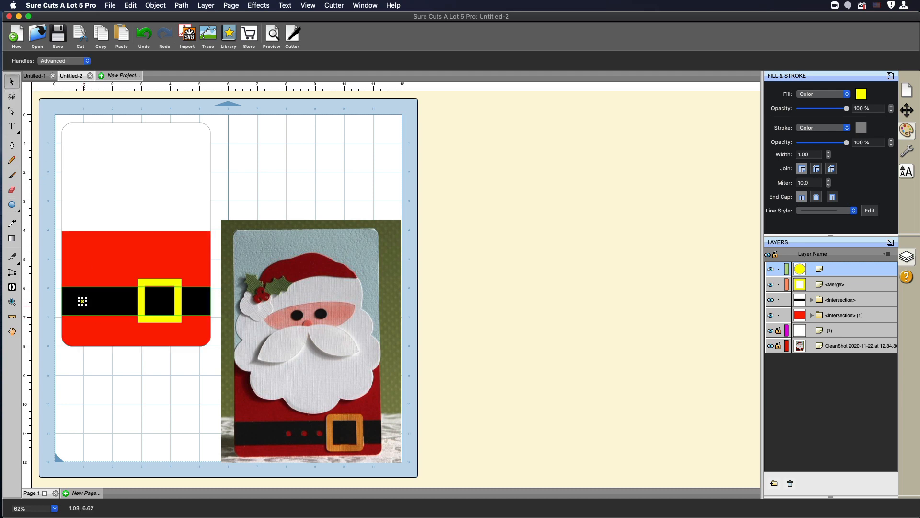
{"action": "scroll", "coordinate": [85, 306], "scroll_direction": "down", "scroll_amount": 1}
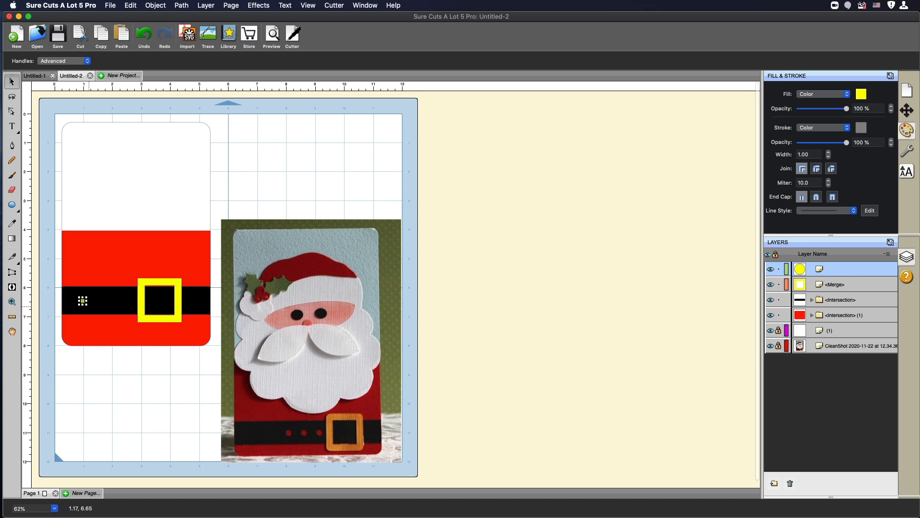
Step: Nudge the small yellow dot slightly into place at the middle of the belt's height, near the belt's left end
{"action": "scroll", "coordinate": [83, 300], "scroll_direction": "up", "scroll_amount": 1}
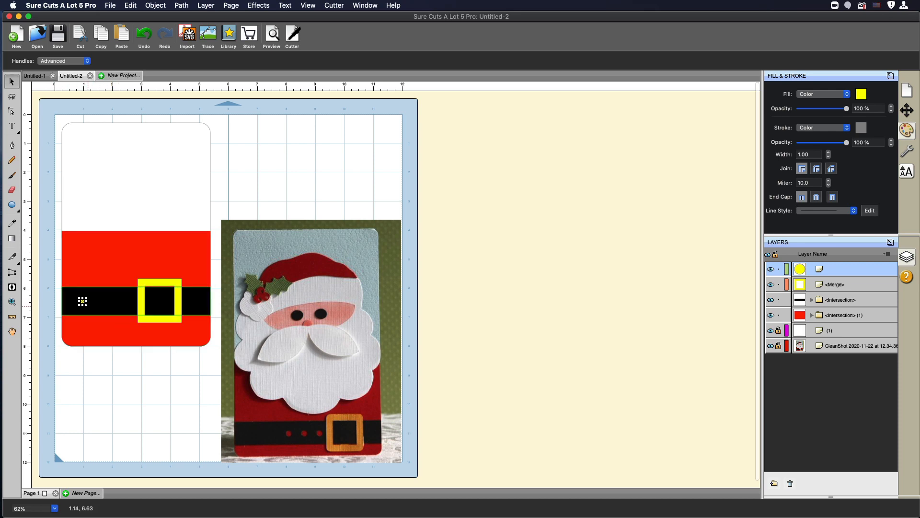
{"action": "left_click", "coordinate": [82, 301]}
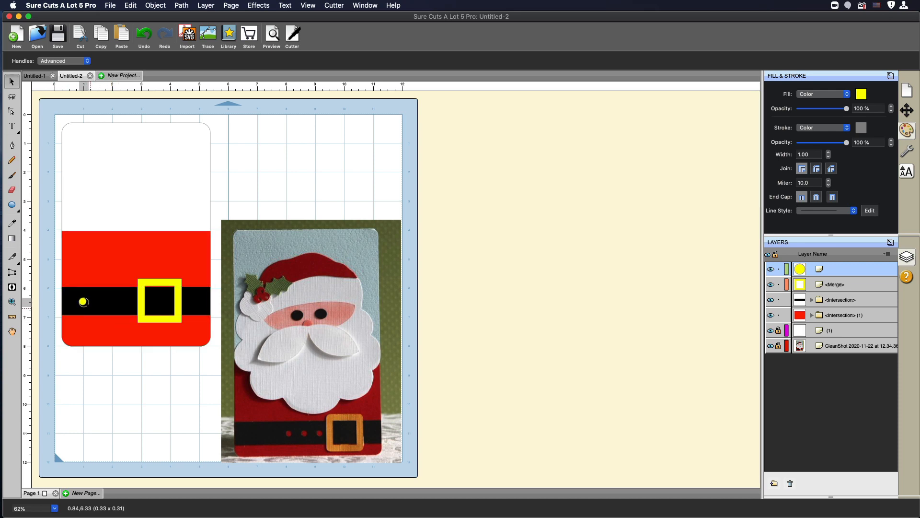
{"action": "left_click_drag", "start_coordinate": [83, 302], "coordinate": [89, 307]}
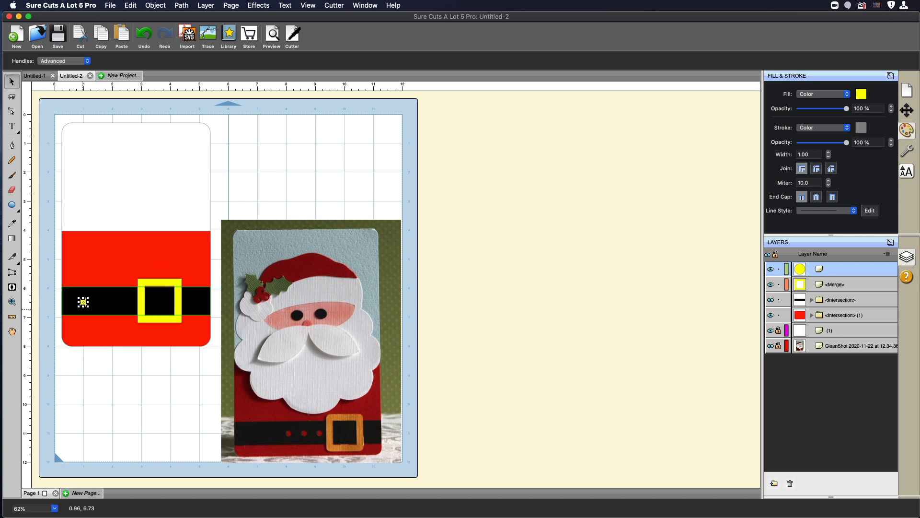
Step: Duplicate the yellow dot along the belt with 3 total columns to make a horizontal row of three dots
{"action": "left_click", "coordinate": [137, 7]}
{"action": "mouse_move", "coordinate": [153, 6]}
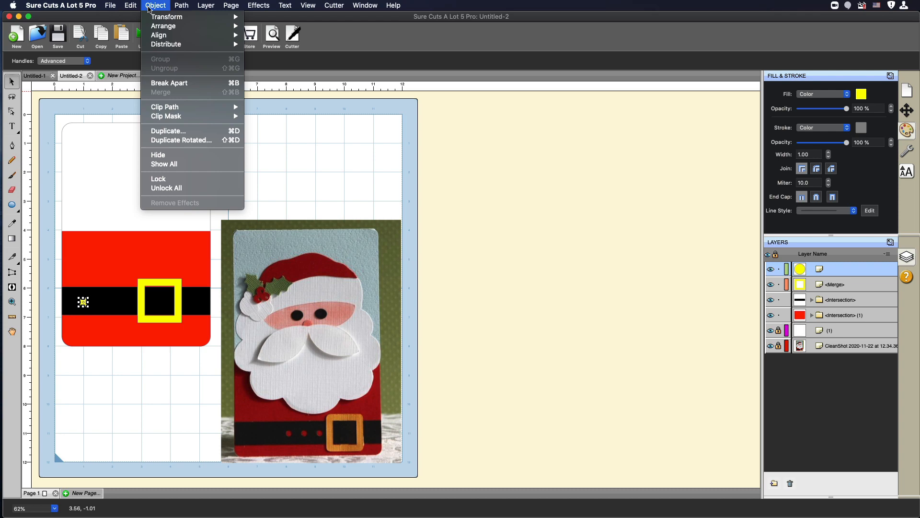
{"action": "left_click", "coordinate": [180, 134]}
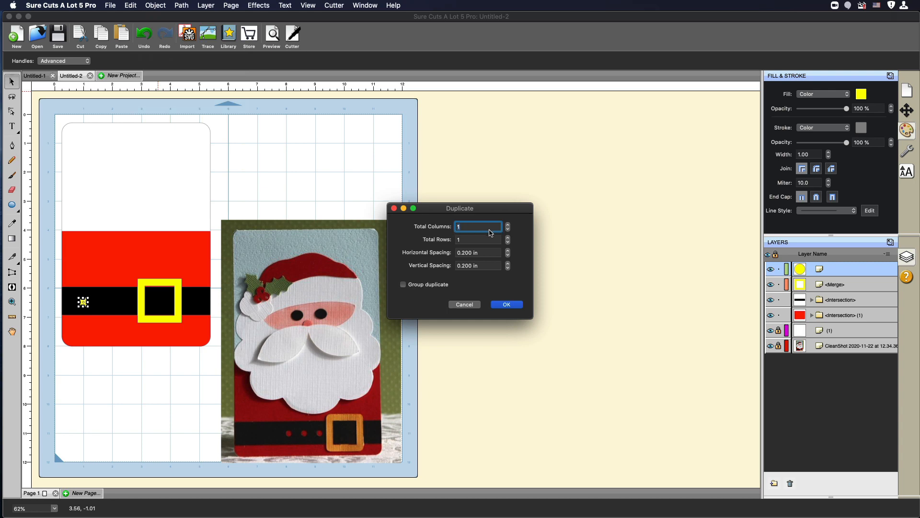
{"action": "left_click", "coordinate": [508, 225]}
{"action": "left_click", "coordinate": [508, 225]}
{"action": "left_click", "coordinate": [509, 251]}
{"action": "left_click", "coordinate": [509, 255]}
{"action": "left_click", "coordinate": [511, 305]}
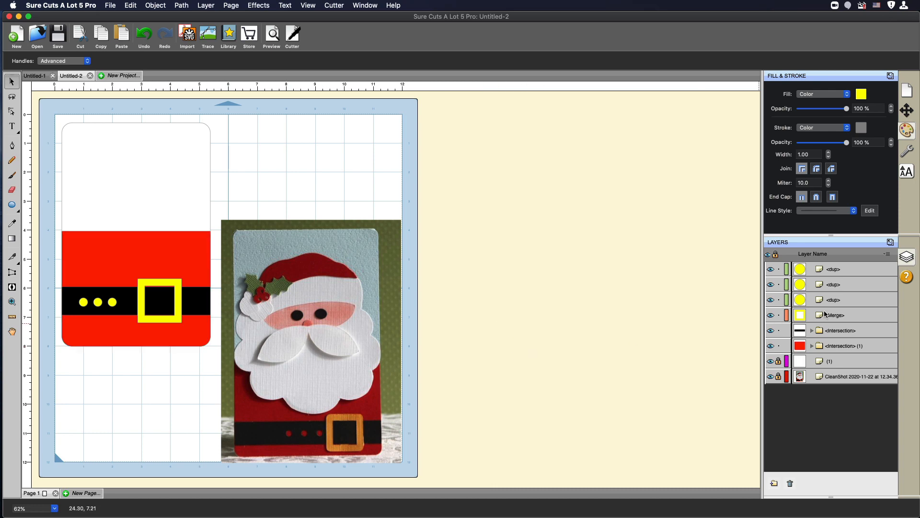
Step: Merge the three dots with the black belt so they become cut-out holes in it
{"action": "left_click", "coordinate": [828, 270]}
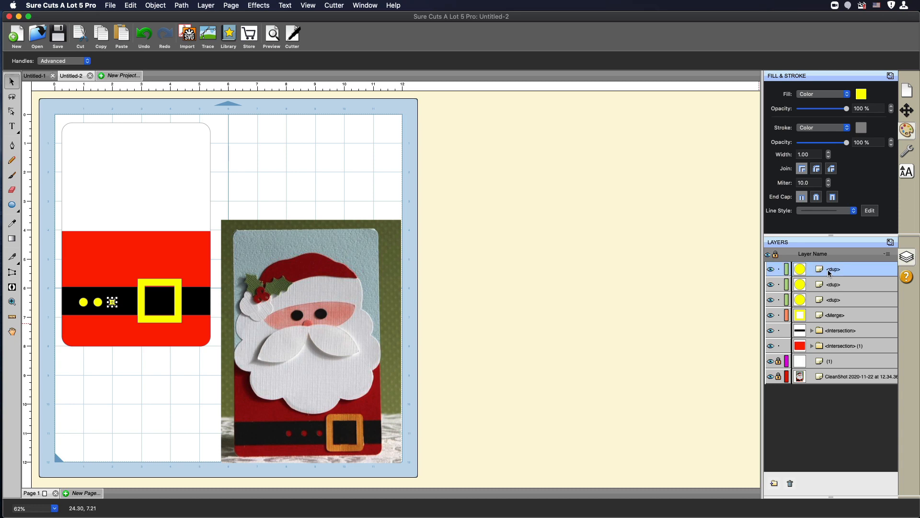
{"action": "left_click", "coordinate": [831, 284], "text": "shift"}
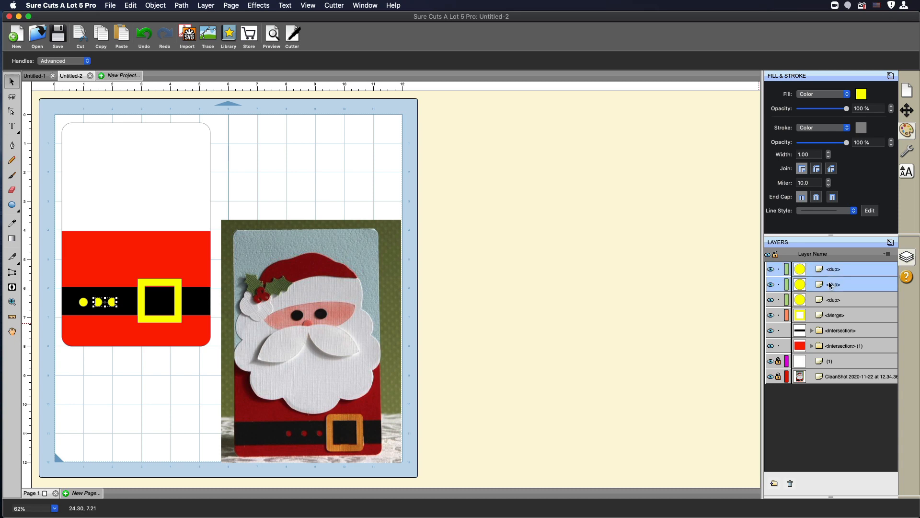
{"action": "left_click", "coordinate": [832, 301], "text": "shift"}
{"action": "left_click", "coordinate": [841, 329], "text": "shift"}
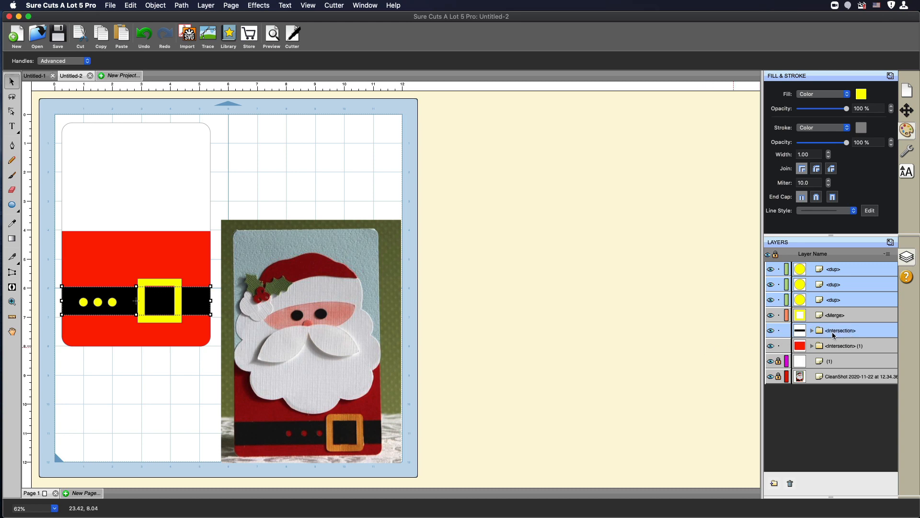
{"action": "left_click", "coordinate": [155, 7]}
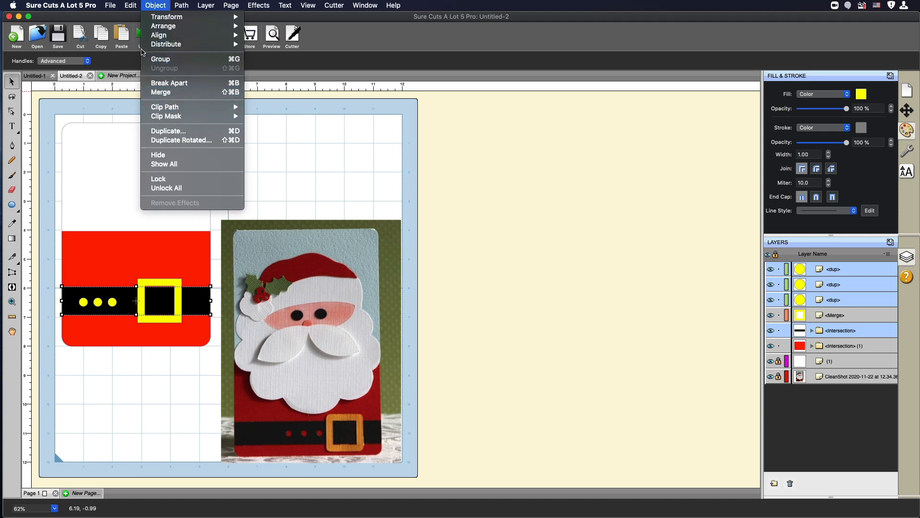
{"action": "left_click", "coordinate": [165, 94]}
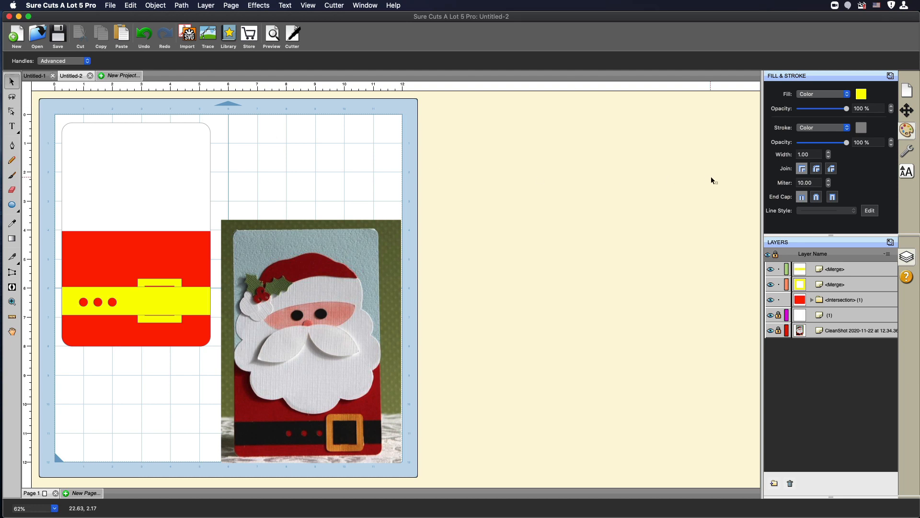
Step: Fill the merged belt with black and reorder its layer beneath the yellow buckle
{"action": "left_click", "coordinate": [861, 94]}
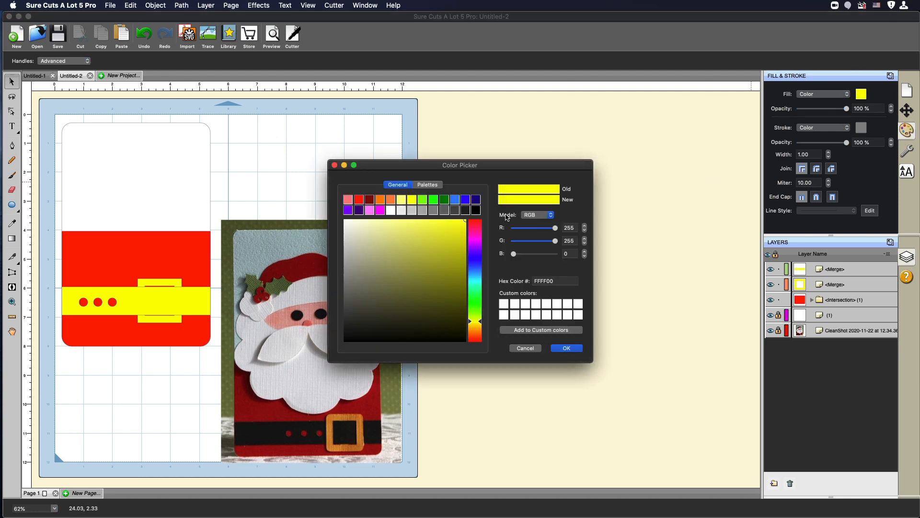
{"action": "left_click", "coordinate": [476, 210]}
{"action": "left_click", "coordinate": [568, 348]}
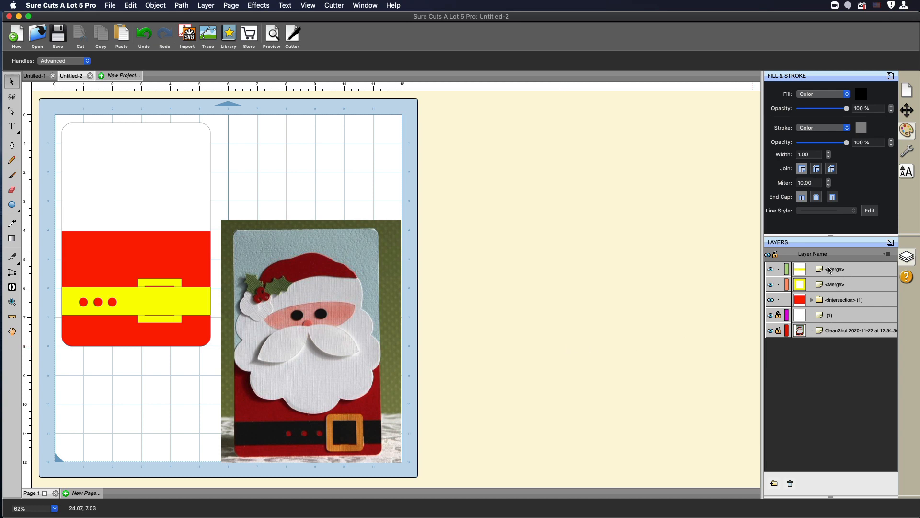
{"action": "left_click_drag", "start_coordinate": [829, 270], "coordinate": [797, 296]}
{"action": "scroll", "coordinate": [428, 327], "scroll_direction": "down", "scroll_amount": 1}
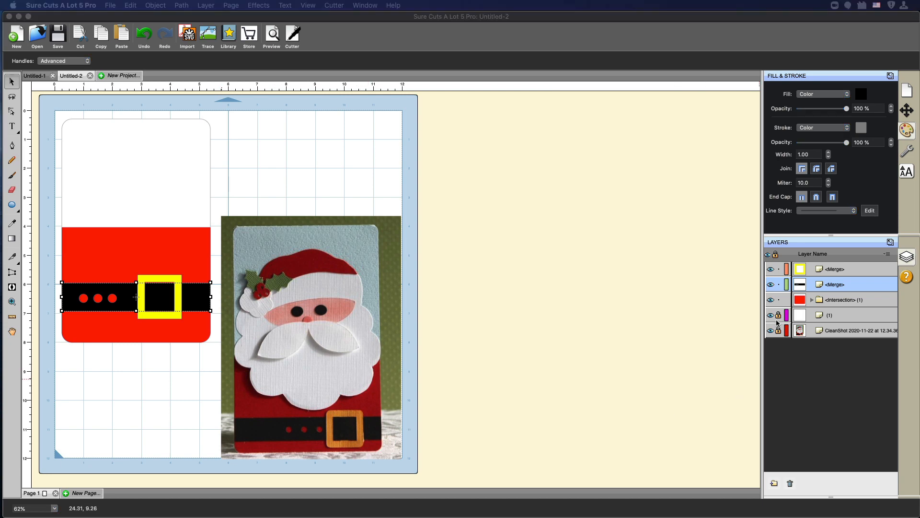
Step: Lock the red suit, black belt and yellow buckle layers
{"action": "left_click", "coordinate": [779, 299]}
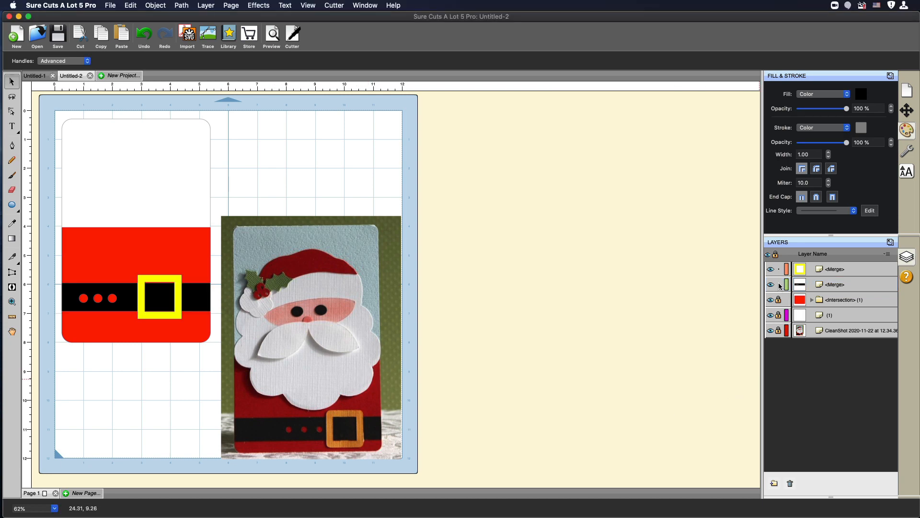
{"action": "left_click", "coordinate": [779, 285]}
{"action": "left_click", "coordinate": [779, 269]}
Step: Draw a circle about 4.3 in across over the photo's upper right and a circle about 1.2 in across to its upper left
{"action": "left_click", "coordinate": [12, 206]}
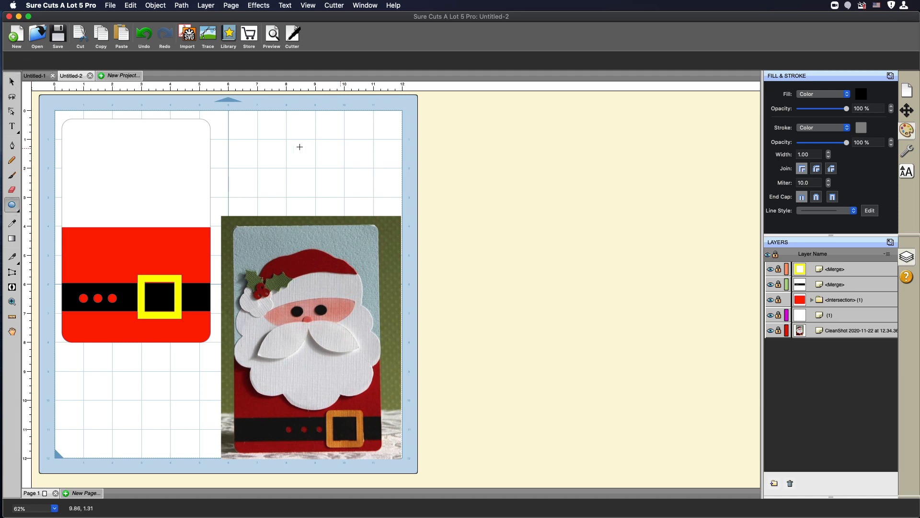
{"action": "left_click_drag", "start_coordinate": [282, 141], "coordinate": [407, 267]}
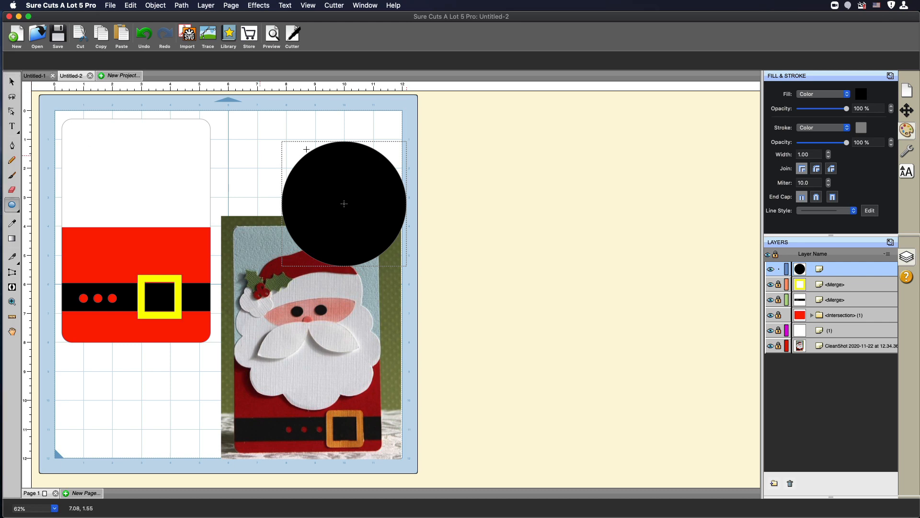
{"action": "left_click_drag", "start_coordinate": [249, 130], "coordinate": [287, 164]}
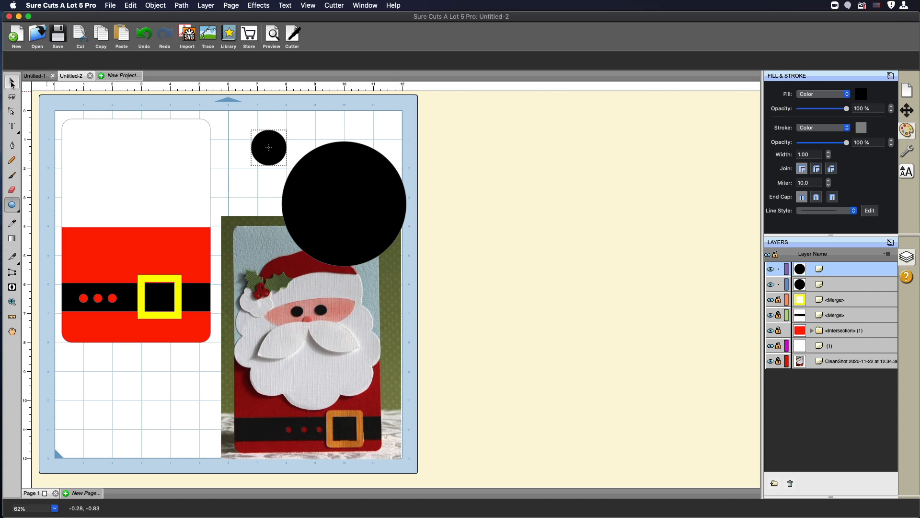
Step: Set up an Object On Path effect with Auto Preview that repeats the small circle around the large one using Fill path length
{"action": "left_click", "coordinate": [11, 84]}
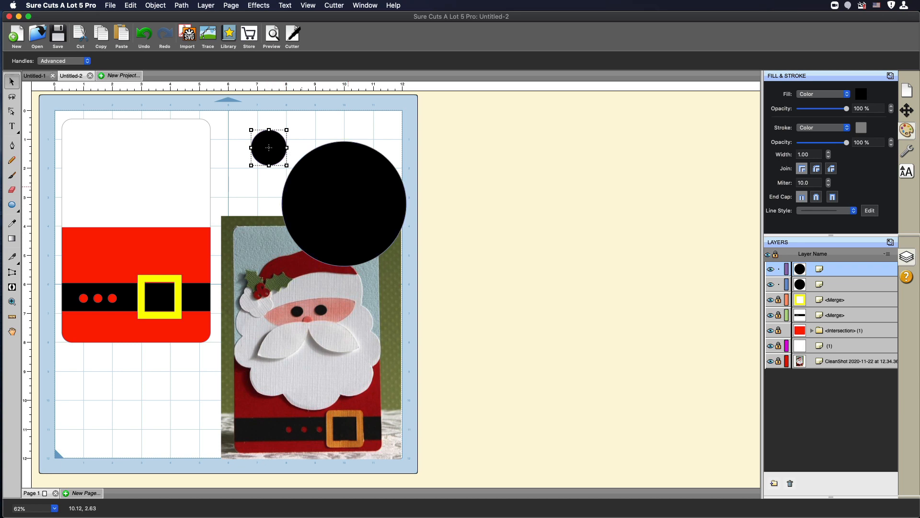
{"action": "left_click", "coordinate": [349, 182], "text": "shift"}
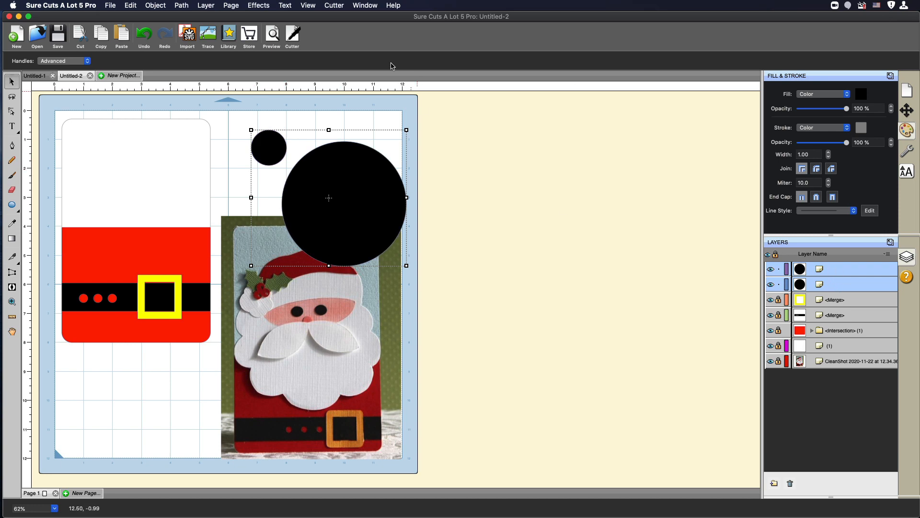
{"action": "left_click", "coordinate": [260, 5]}
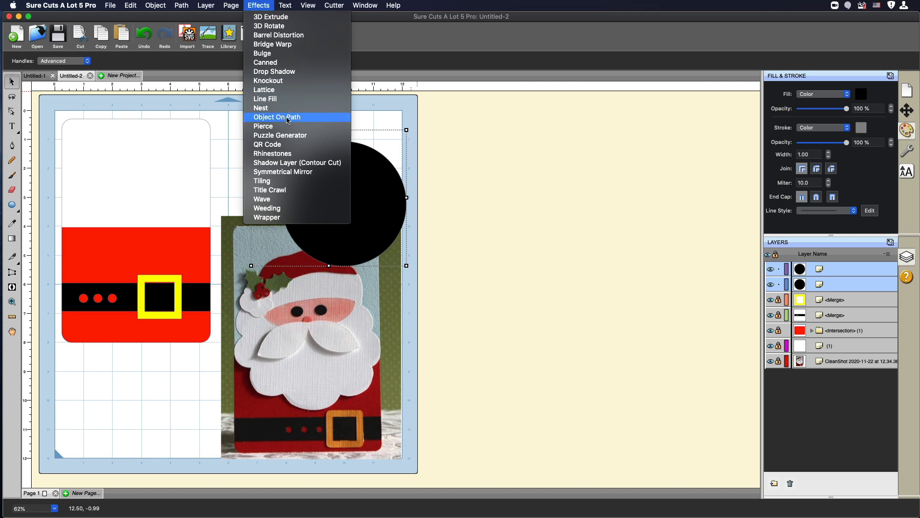
{"action": "left_click", "coordinate": [321, 123]}
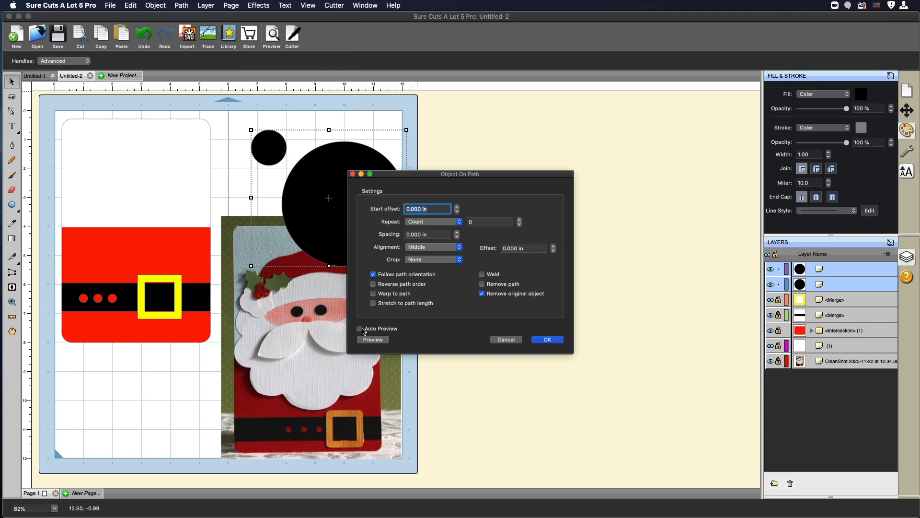
{"action": "left_click", "coordinate": [360, 329]}
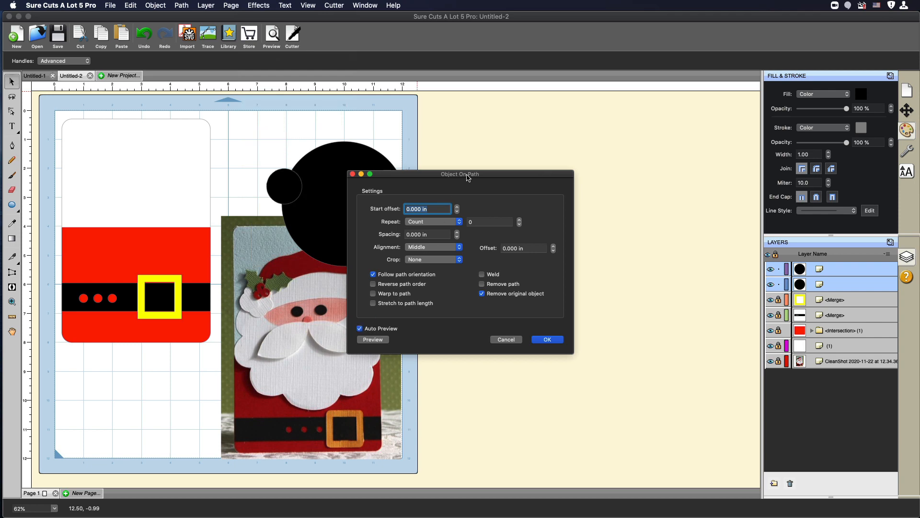
{"action": "left_click_drag", "start_coordinate": [468, 177], "coordinate": [532, 120]}
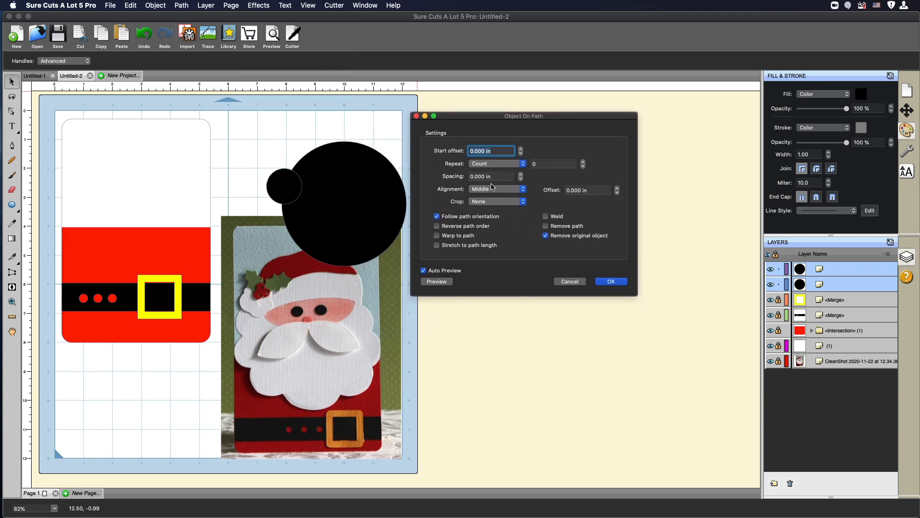
{"action": "left_click", "coordinate": [508, 165]}
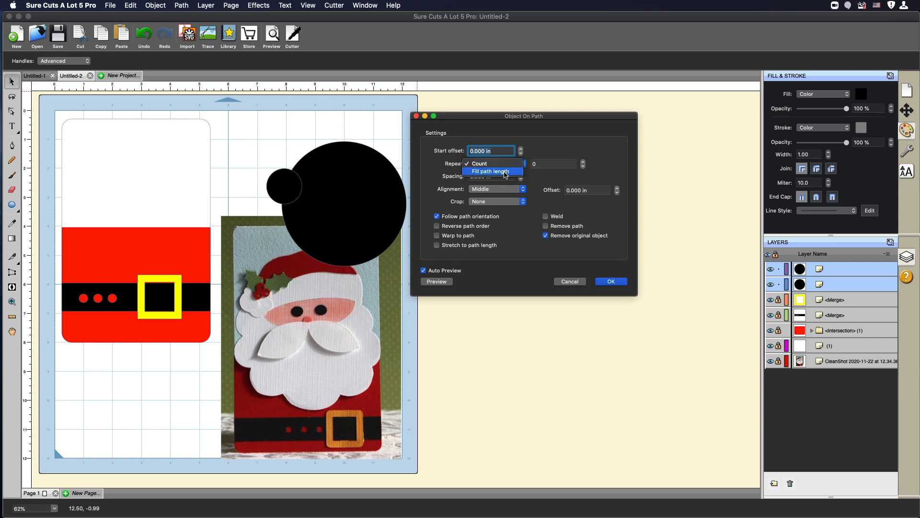
{"action": "left_click", "coordinate": [506, 175]}
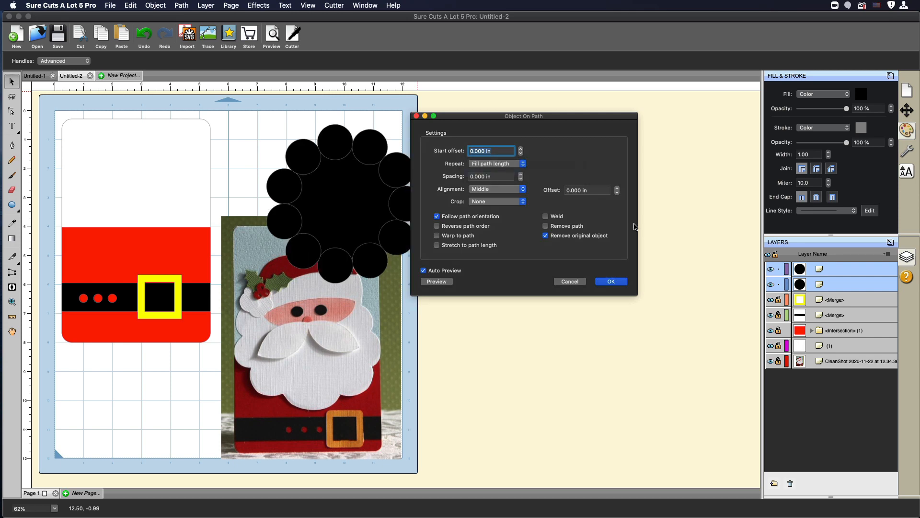
Step: Set the path spacing to -0.25 in, enable Weld and apply the effect to form a scalloped ring
{"action": "left_click", "coordinate": [521, 179]}
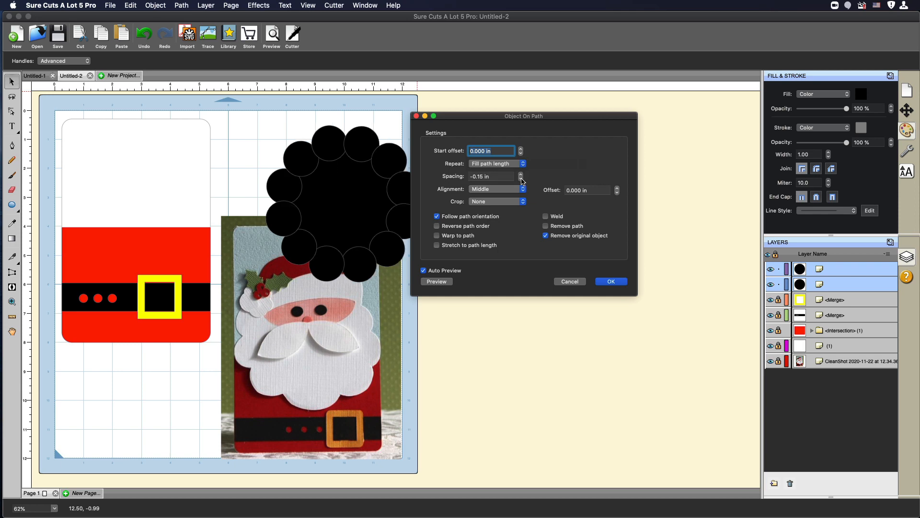
{"action": "left_click", "coordinate": [521, 179]}
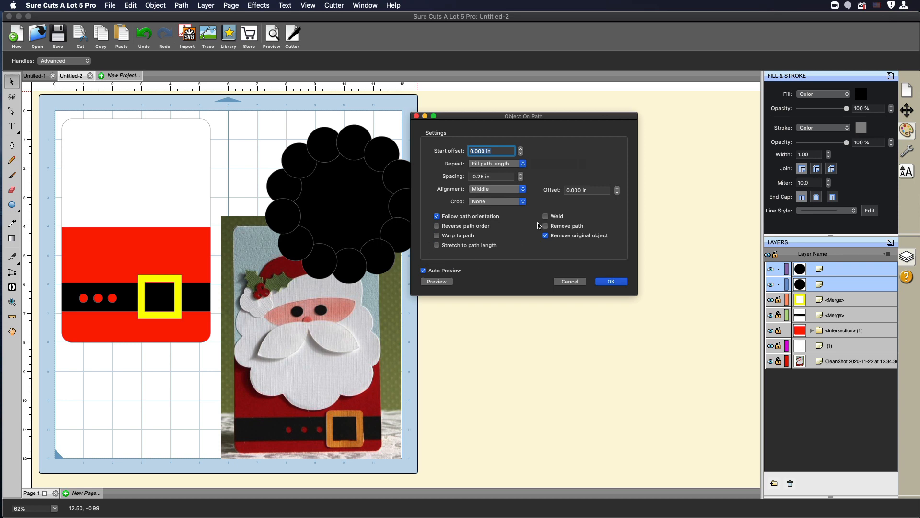
{"action": "left_click", "coordinate": [546, 216]}
{"action": "left_click", "coordinate": [612, 285]}
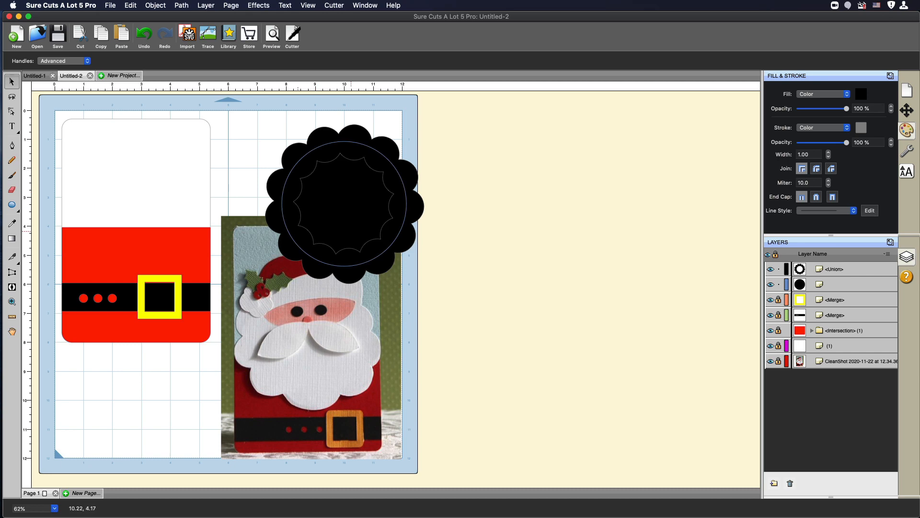
Step: Unite the scalloped ring and the large circle into one solid shape and fill it with white FFFFFF
{"action": "left_click_drag", "start_coordinate": [255, 115], "coordinate": [446, 292]}
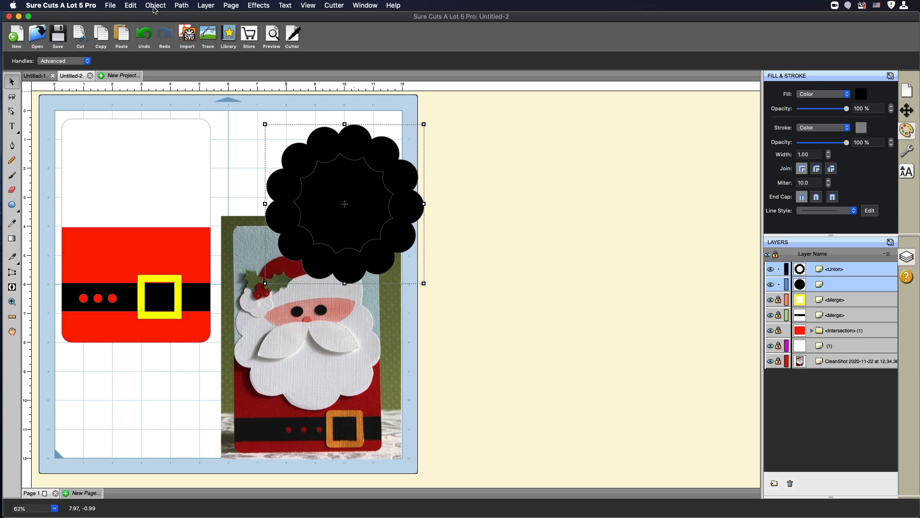
{"action": "left_click", "coordinate": [181, 6]}
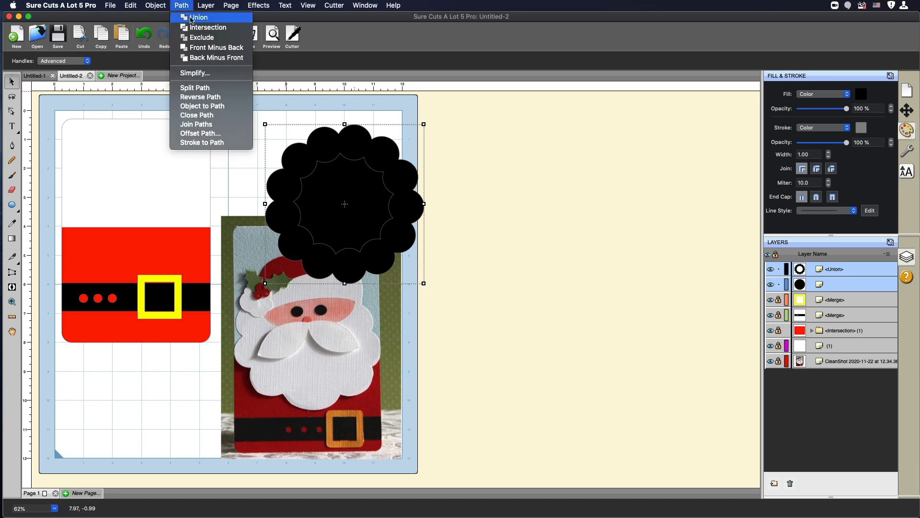
{"action": "left_click", "coordinate": [200, 20]}
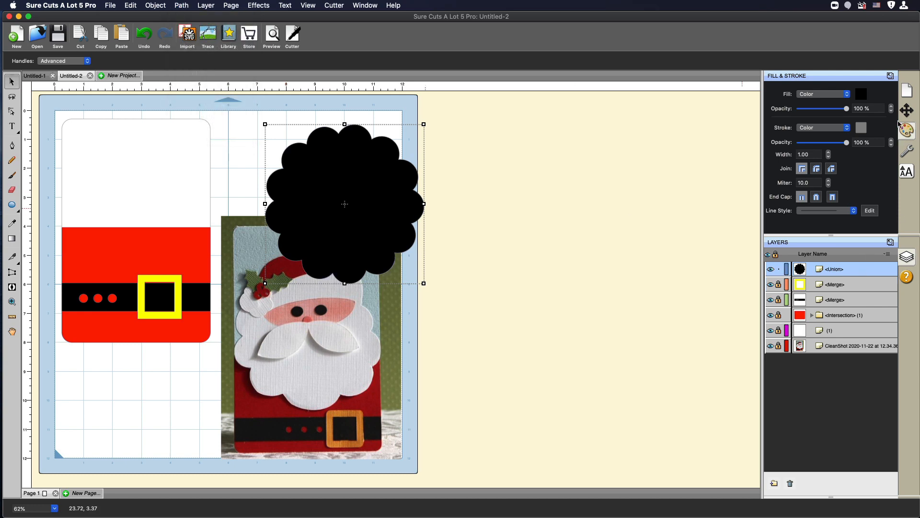
{"action": "left_click", "coordinate": [862, 94]}
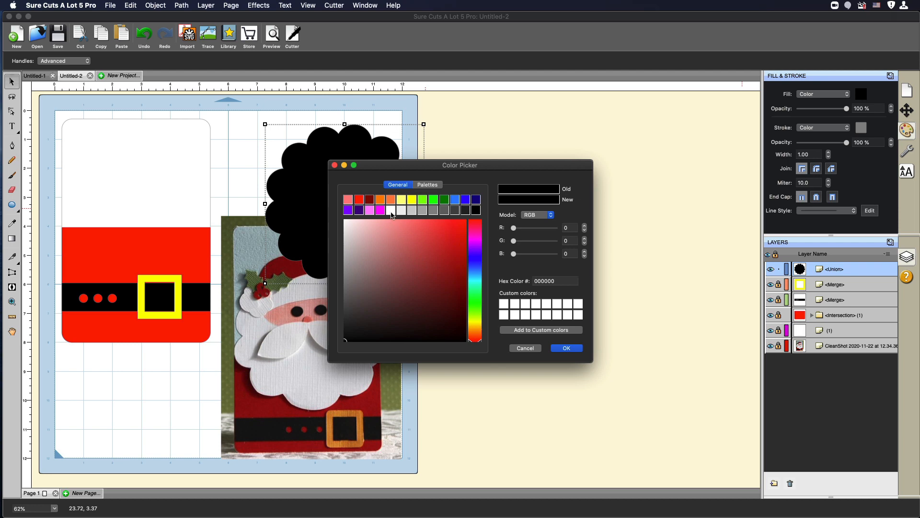
{"action": "left_click", "coordinate": [391, 211]}
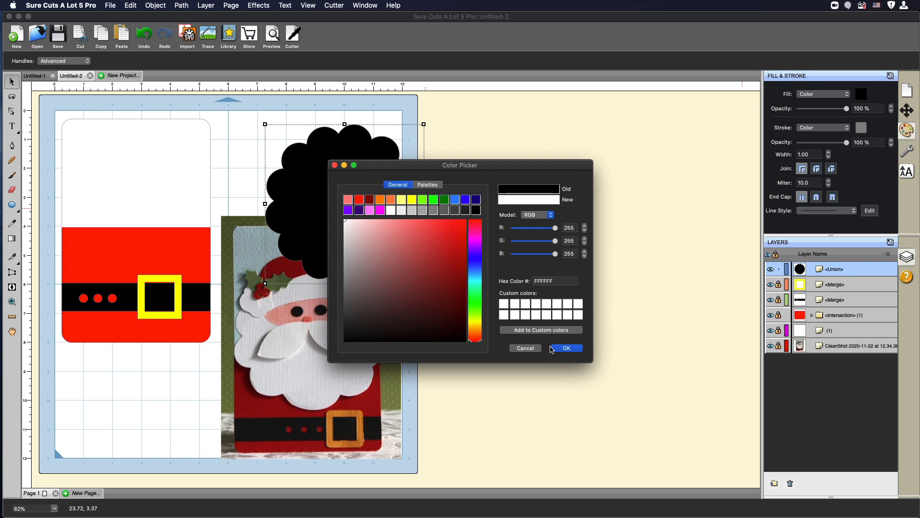
{"action": "left_click", "coordinate": [567, 349]}
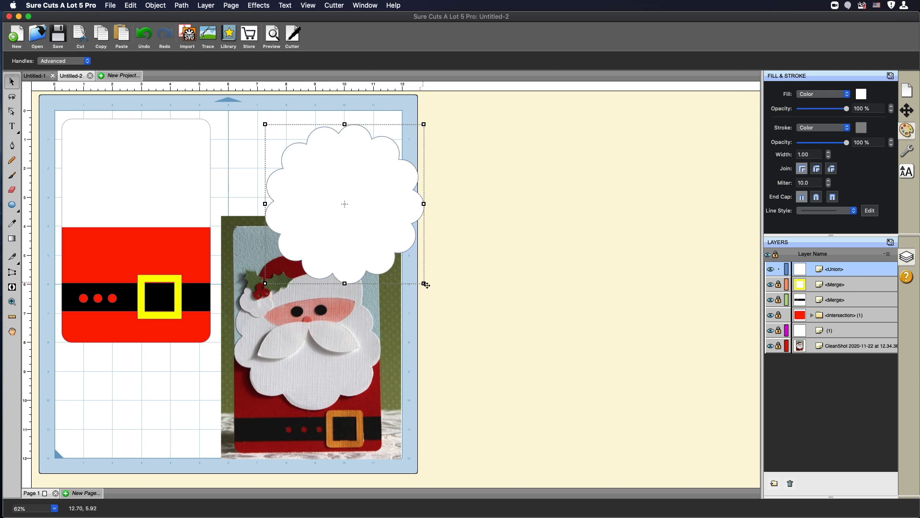
Step: Flatten the white scalloped shape to about 5.3 by 4 in and place it over the card's middle, spanning its full width
{"action": "left_click_drag", "start_coordinate": [424, 284], "coordinate": [404, 285]}
{"action": "mouse_move", "coordinate": [334, 250]}
{"action": "left_mouse_down"}
{"action": "mouse_move", "coordinate": [335, 232]}
{"action": "mouse_move", "coordinate": [312, 243]}
{"action": "mouse_move", "coordinate": [332, 241]}
{"action": "left_mouse_up"}
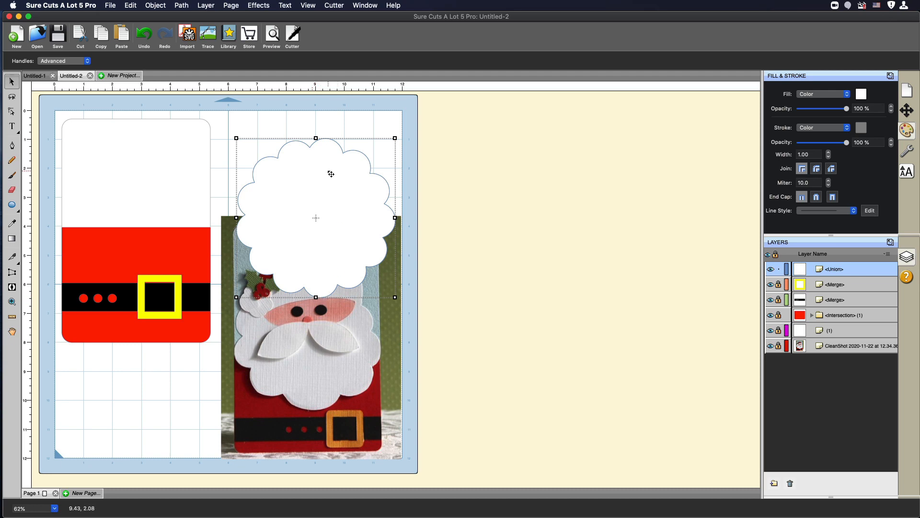
{"action": "left_click_drag", "start_coordinate": [316, 298], "coordinate": [321, 260]}
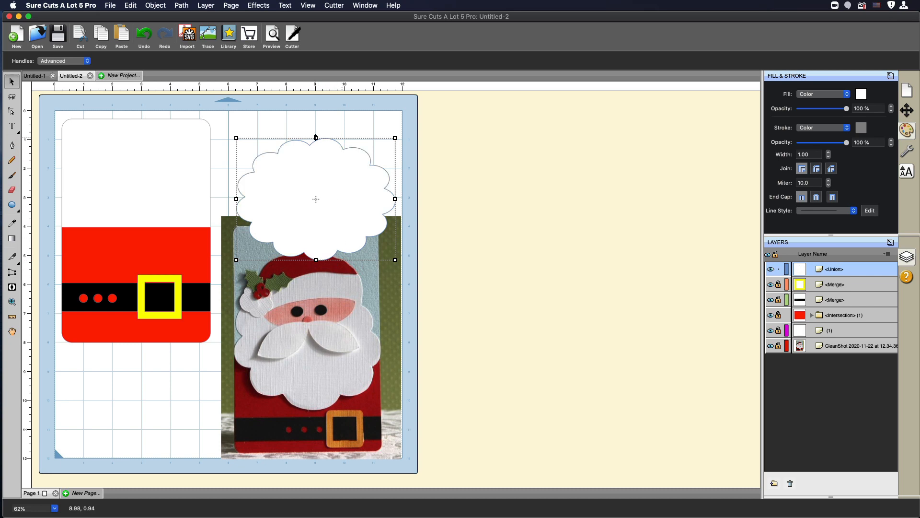
{"action": "left_click_drag", "start_coordinate": [316, 138], "coordinate": [316, 144]}
{"action": "left_click_drag", "start_coordinate": [325, 184], "coordinate": [149, 199]}
{"action": "left_click_drag", "start_coordinate": [218, 207], "coordinate": [211, 206]}
{"action": "left_click_drag", "start_coordinate": [60, 206], "coordinate": [59, 206]}
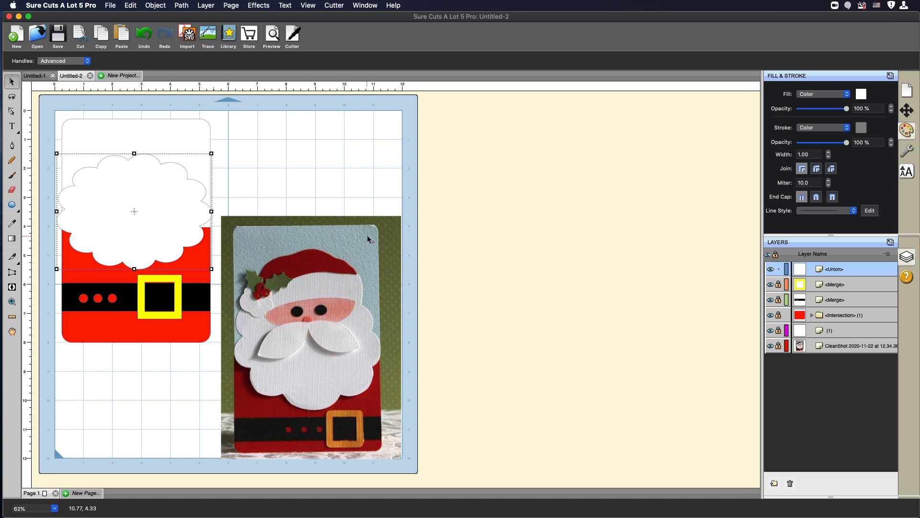
{"action": "left_click", "coordinate": [341, 190]}
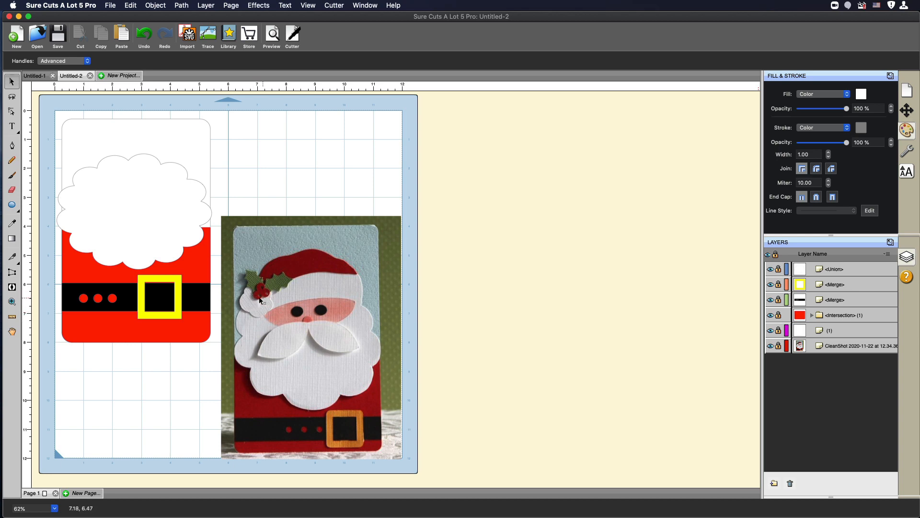
Step: Draw a five-point star about 1.4 in across above the photo and set its inner radius to 62%
{"action": "left_click", "coordinate": [16, 210]}
{"action": "left_click", "coordinate": [18, 211]}
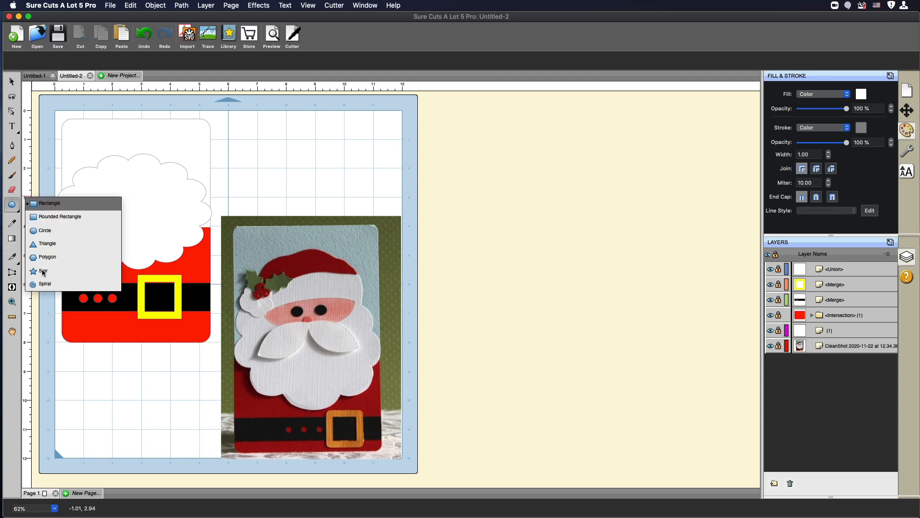
{"action": "left_click", "coordinate": [43, 271]}
{"action": "left_click_drag", "start_coordinate": [301, 135], "coordinate": [313, 152]}
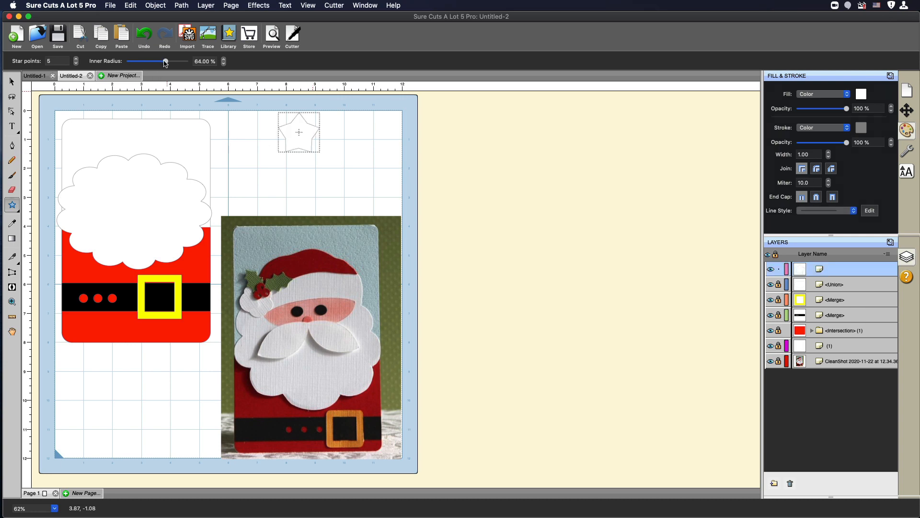
{"action": "mouse_move", "coordinate": [164, 61]}
{"action": "left_mouse_down"}
{"action": "mouse_move", "coordinate": [154, 62]}
{"action": "mouse_move", "coordinate": [165, 61]}
{"action": "left_mouse_up"}
Step: Draw five circles, each nearly 1 in across, around the star's points and nudge them so they overlap
{"action": "left_click", "coordinate": [20, 213]}
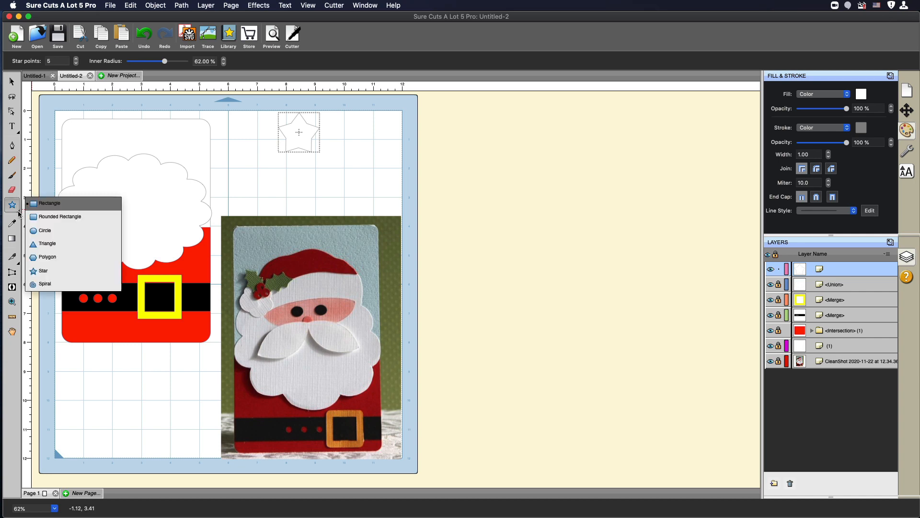
{"action": "left_click", "coordinate": [45, 230]}
{"action": "left_click_drag", "start_coordinate": [274, 121], "coordinate": [312, 131]}
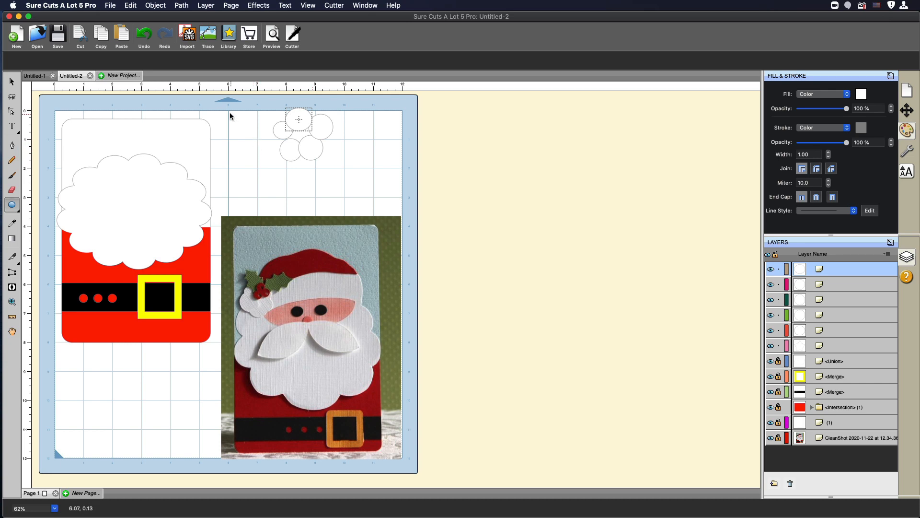
{"action": "left_click", "coordinate": [10, 85]}
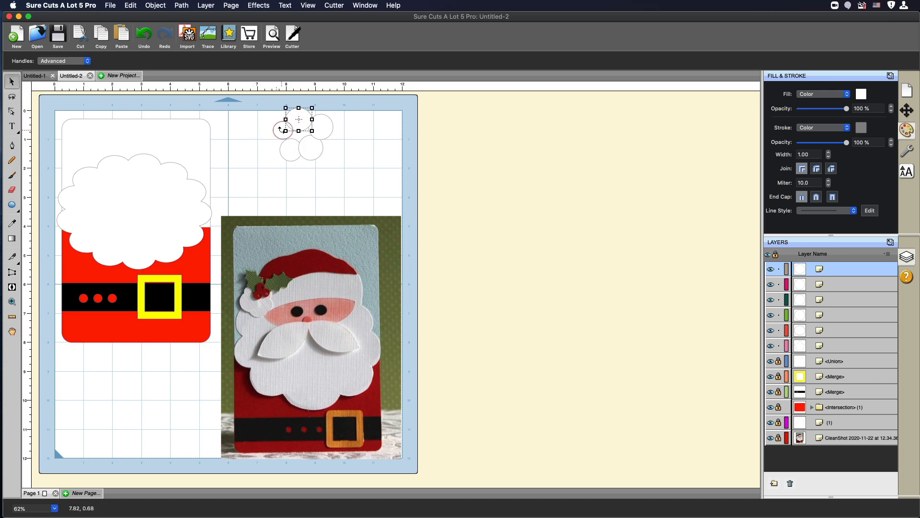
{"action": "left_click_drag", "start_coordinate": [302, 123], "coordinate": [321, 134]}
{"action": "left_click", "coordinate": [264, 114]}
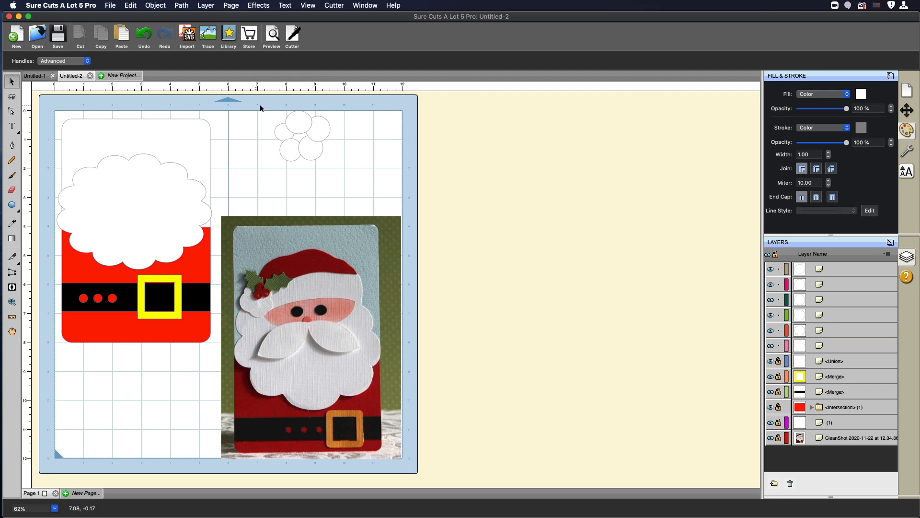
Step: Unite the star and circles into one pom-pom shape, about 1.5 in wide, and place it on the beard's upper-left edge
{"action": "left_click_drag", "start_coordinate": [261, 108], "coordinate": [362, 174]}
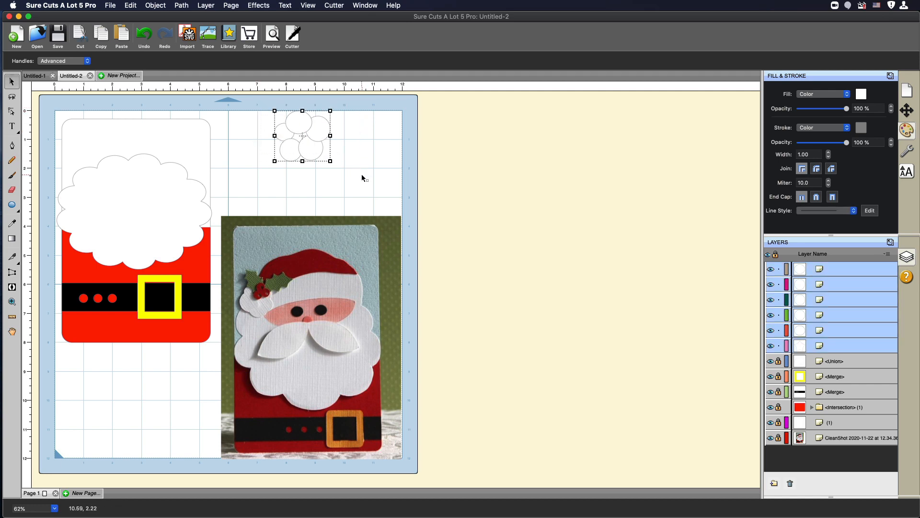
{"action": "left_click", "coordinate": [181, 5]}
{"action": "left_click", "coordinate": [190, 18]}
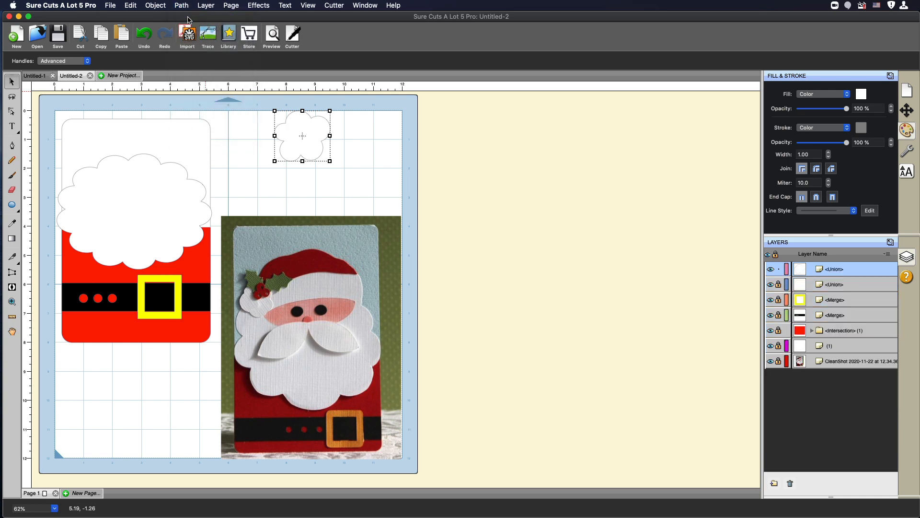
{"action": "left_click_drag", "start_coordinate": [310, 134], "coordinate": [98, 178]}
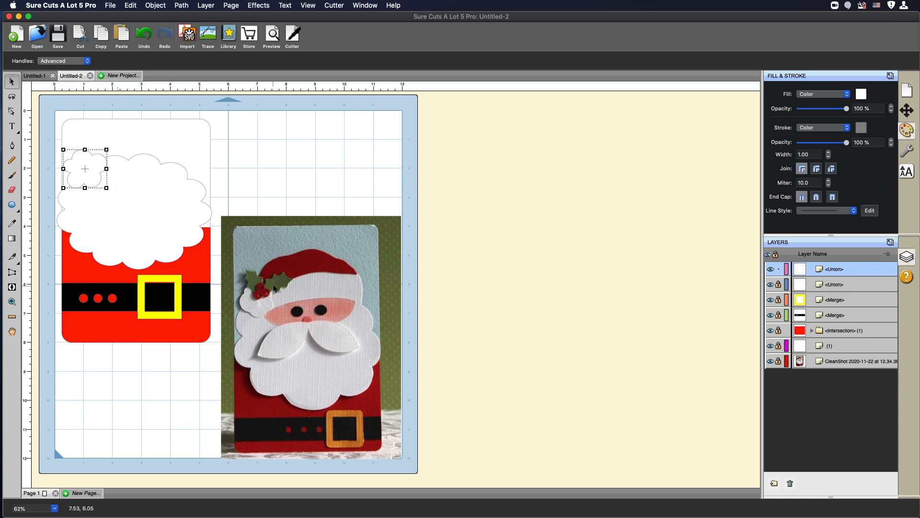
Step: Add the Holly shape from the library's Winter folder above the pom-pom, tilt it slightly clockwise and close the library
{"action": "left_click", "coordinate": [234, 38]}
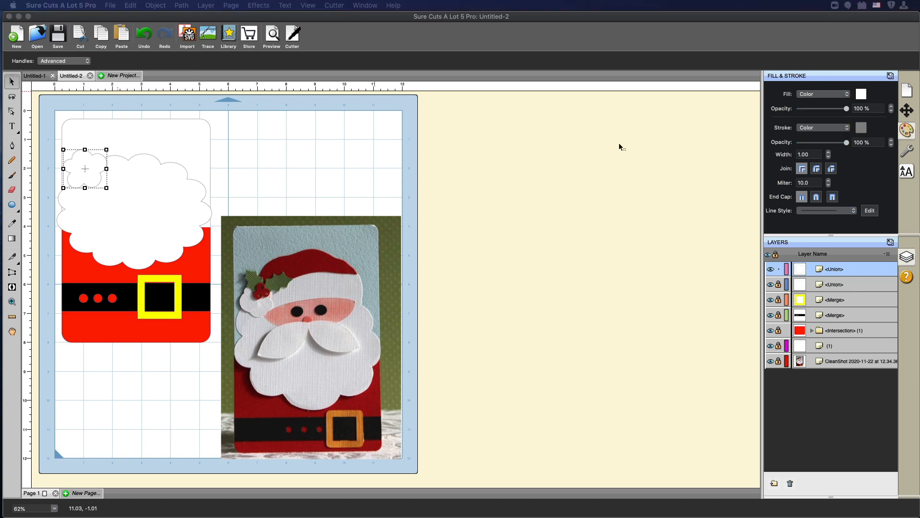
{"action": "left_click_drag", "start_coordinate": [875, 167], "coordinate": [580, 83]}
{"action": "mouse_move", "coordinate": [575, 131]}
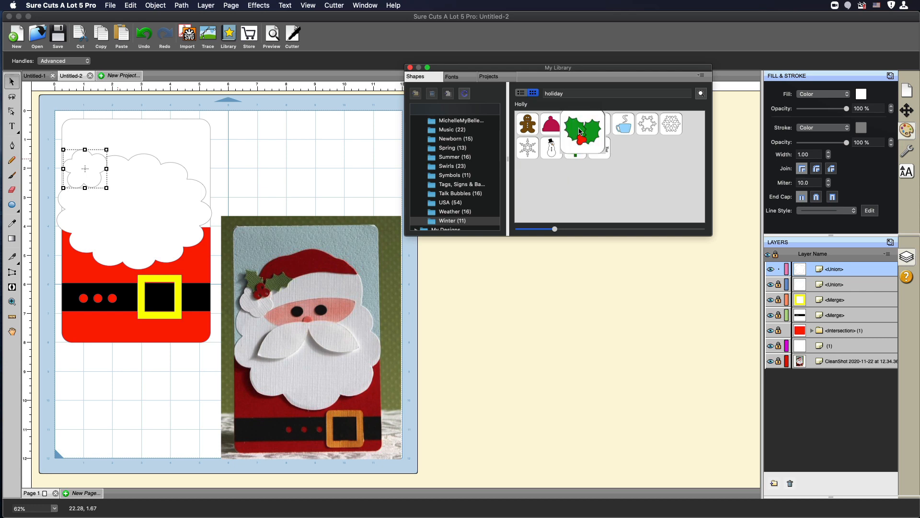
{"action": "left_click_drag", "start_coordinate": [579, 130], "coordinate": [107, 147]}
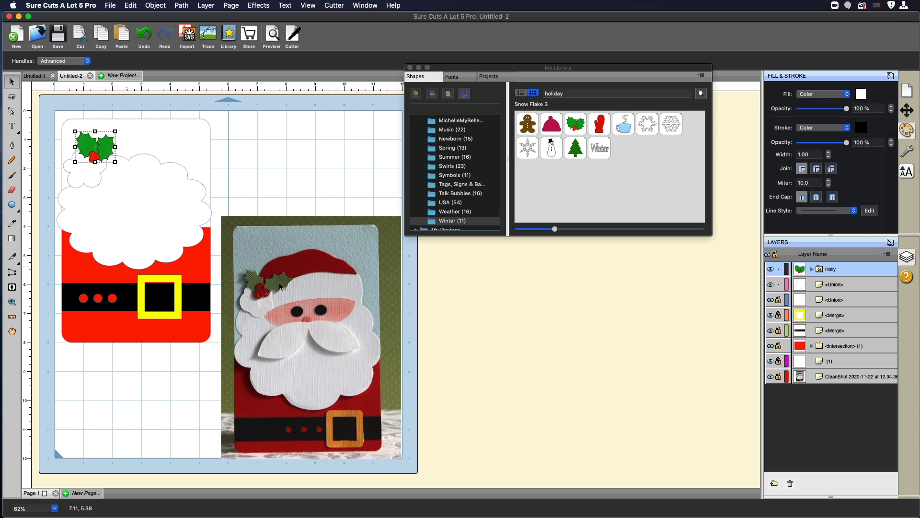
{"action": "left_click_drag", "start_coordinate": [118, 131], "coordinate": [107, 161]}
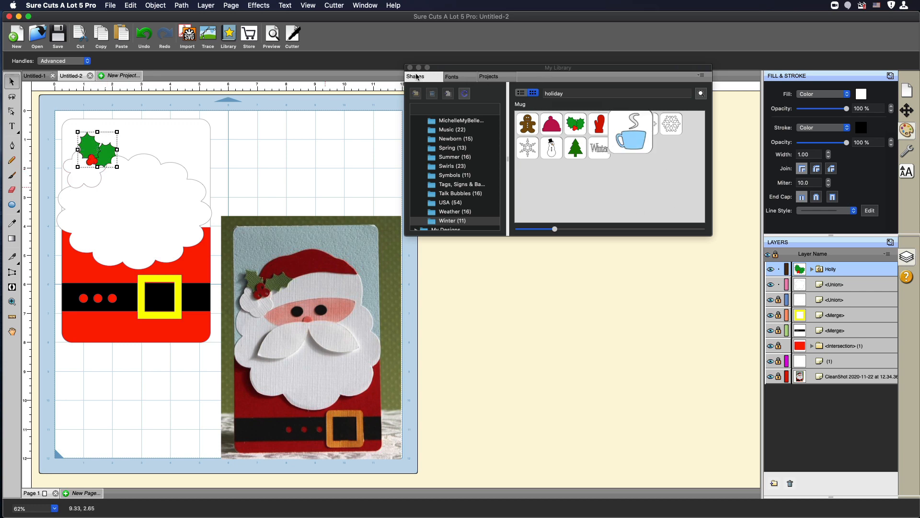
{"action": "left_click", "coordinate": [606, 308]}
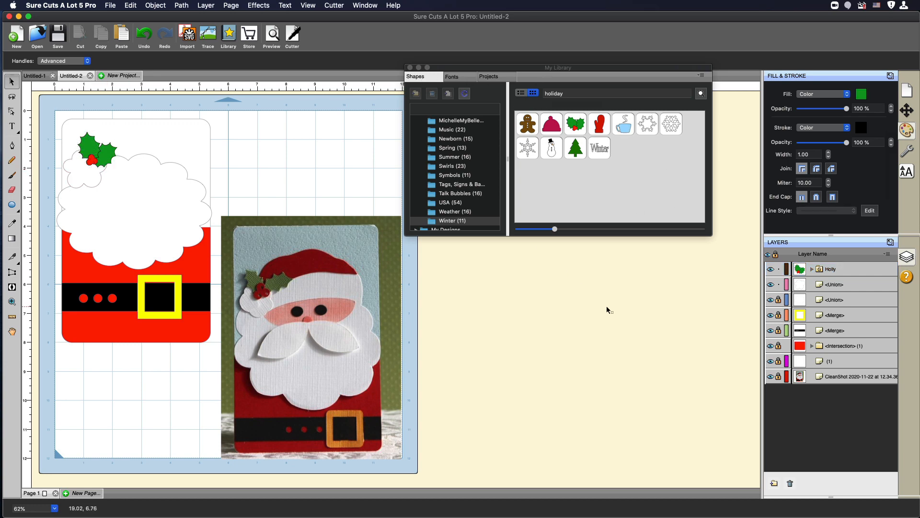
{"action": "left_click", "coordinate": [410, 68]}
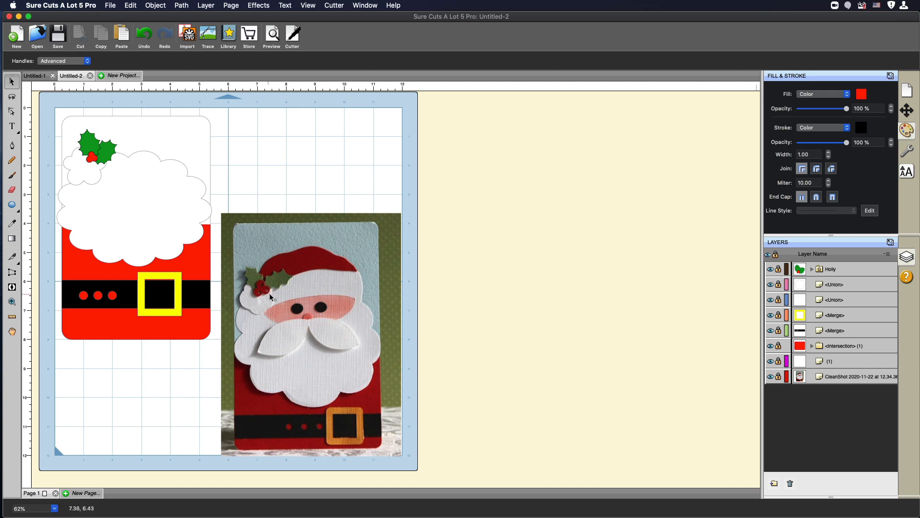
Step: Draw a red ellipse about 1.9 by 1 in and rotate it counterclockwise to cover the left part of the photo's hat
{"action": "left_click", "coordinate": [17, 211]}
{"action": "left_click", "coordinate": [20, 213]}
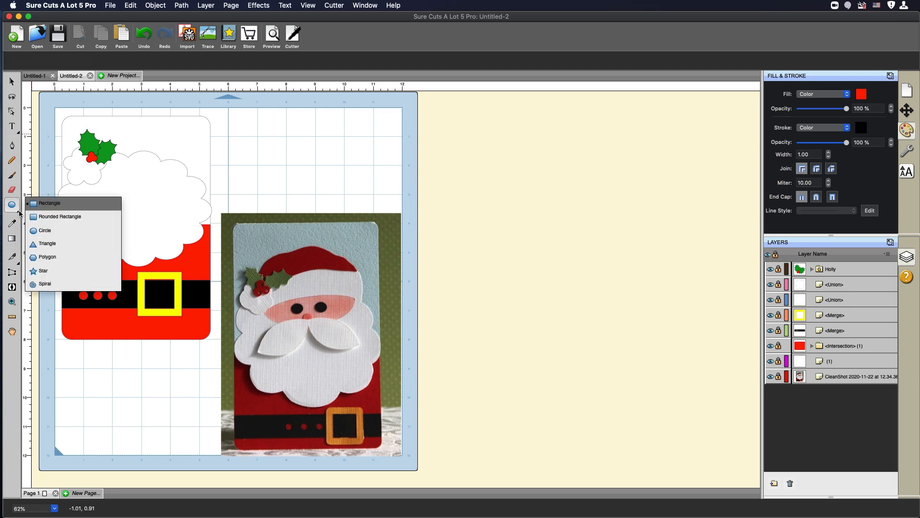
{"action": "left_click", "coordinate": [48, 231]}
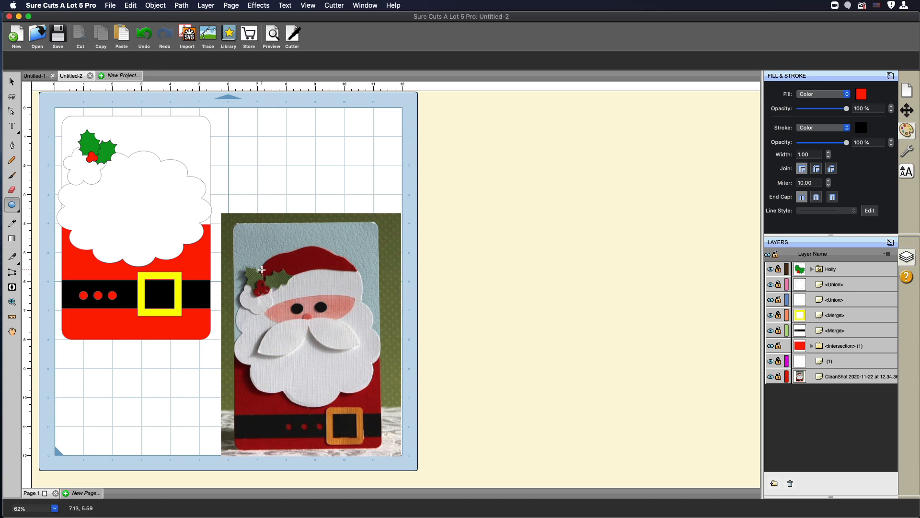
{"action": "left_click_drag", "start_coordinate": [265, 272], "coordinate": [316, 299]}
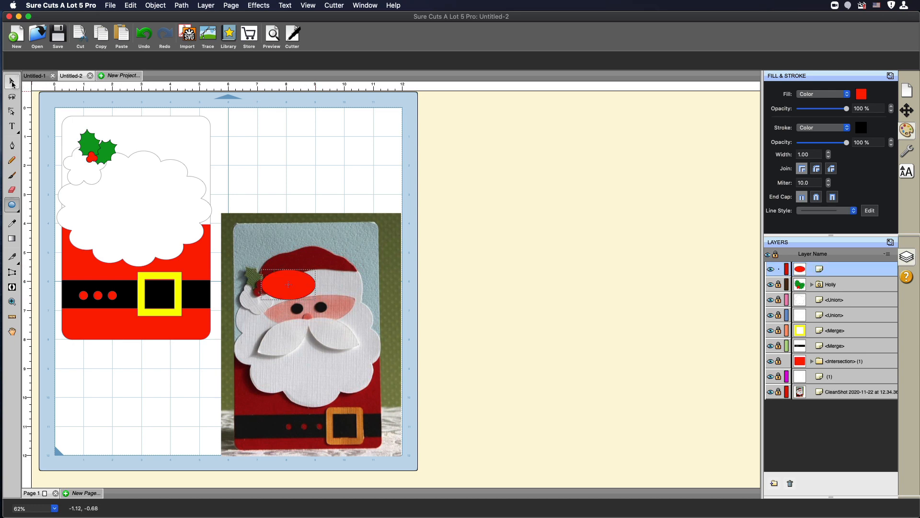
{"action": "left_click", "coordinate": [11, 82]}
{"action": "left_click_drag", "start_coordinate": [307, 288], "coordinate": [300, 242]}
{"action": "left_click_drag", "start_coordinate": [290, 276], "coordinate": [284, 272]}
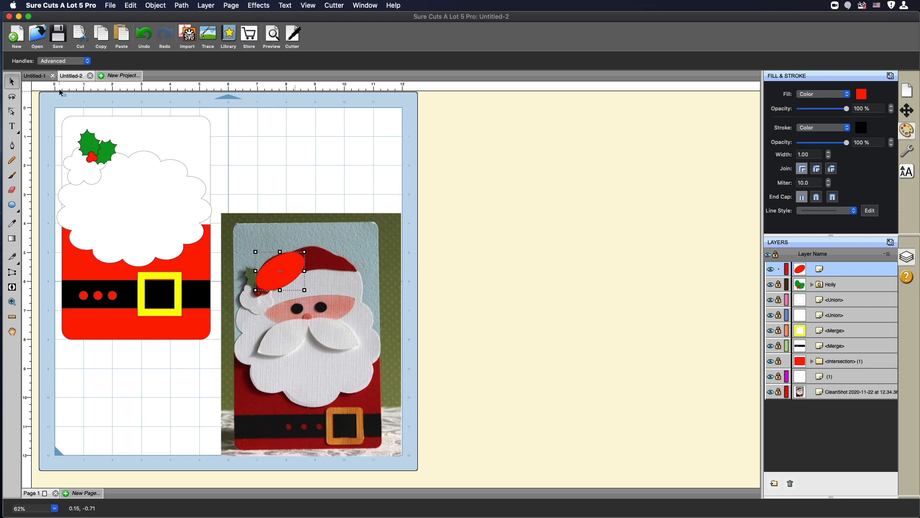
{"action": "left_click", "coordinate": [297, 245]}
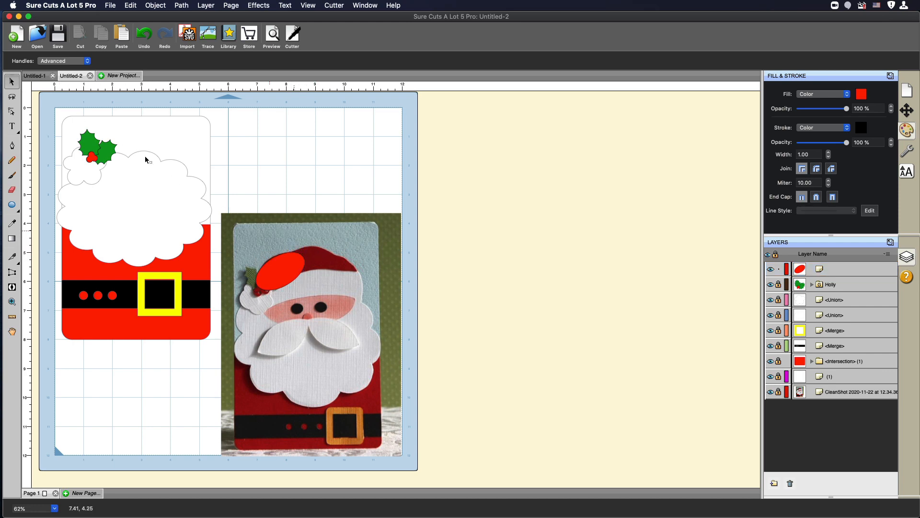
Step: Draw and adjust two more red ellipses over the photo's hat, one about 1.7 in wide at its middle and a smaller tilted one at its right
{"action": "left_click", "coordinate": [12, 204]}
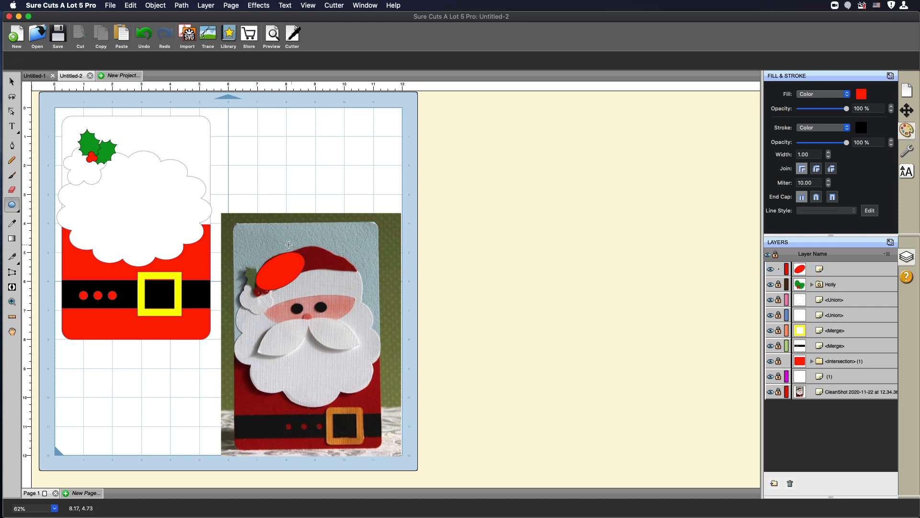
{"action": "left_click_drag", "start_coordinate": [287, 244], "coordinate": [352, 268]}
{"action": "left_click", "coordinate": [11, 81]}
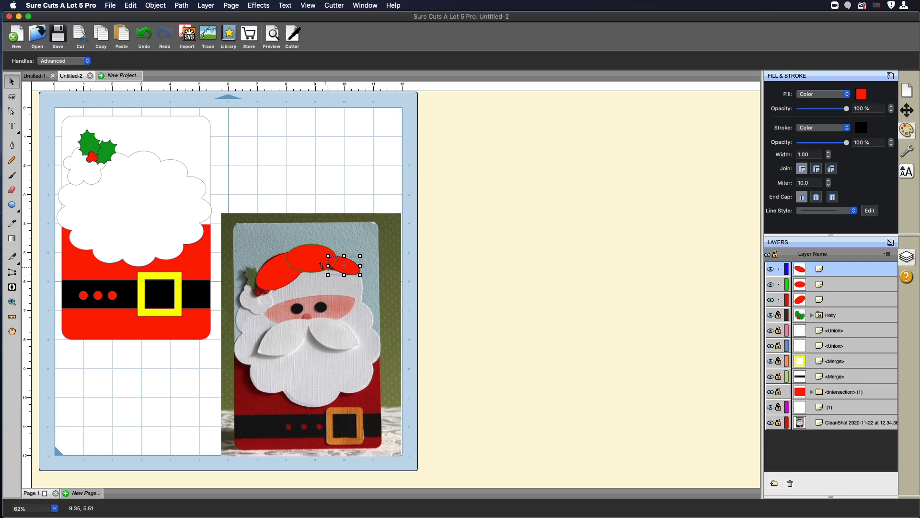
{"action": "left_click", "coordinate": [320, 266]}
{"action": "left_click_drag", "start_coordinate": [319, 271], "coordinate": [320, 272]}
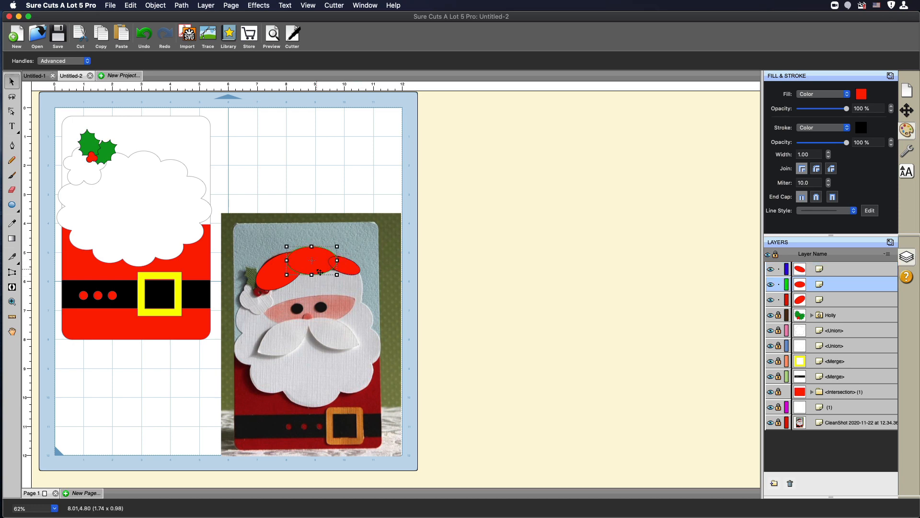
{"action": "left_click", "coordinate": [276, 280]}
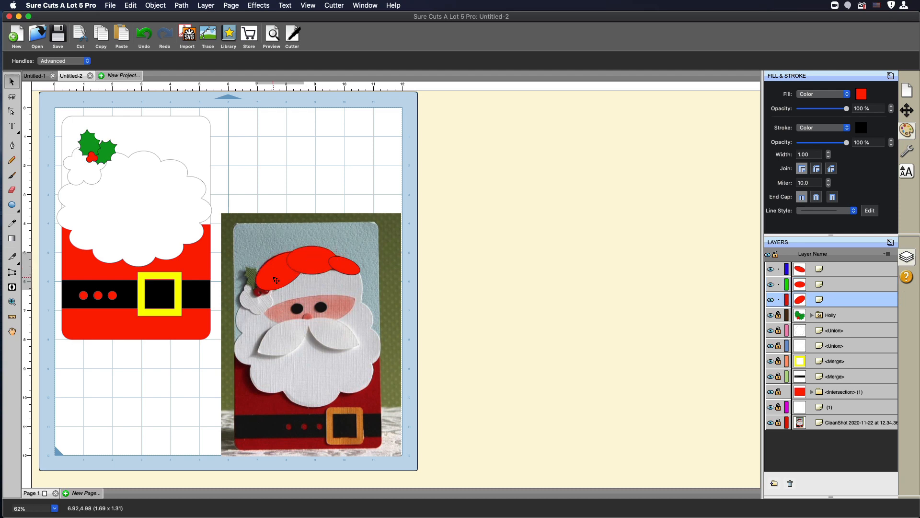
{"action": "left_click", "coordinate": [344, 265]}
{"action": "left_click_drag", "start_coordinate": [344, 275], "coordinate": [344, 278]}
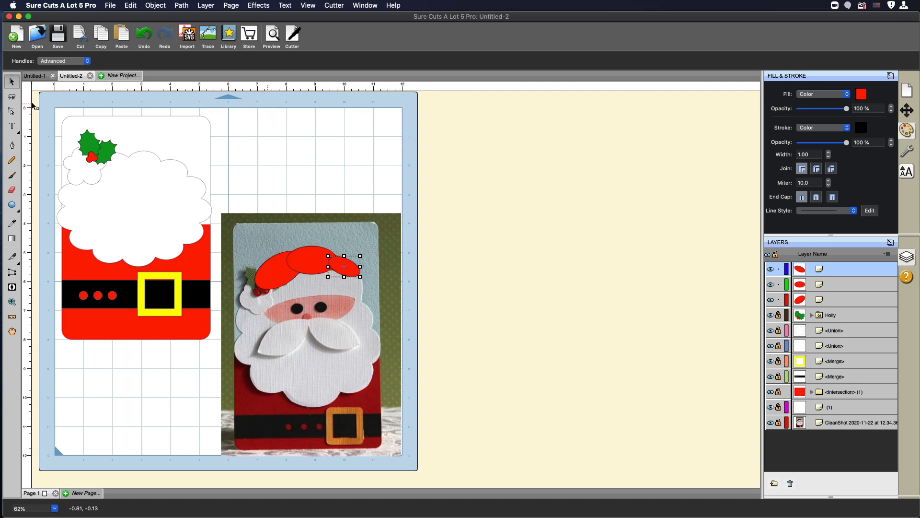
Step: Unite the three red ellipses into a single hat shape
{"action": "left_click_drag", "start_coordinate": [249, 251], "coordinate": [369, 303]}
{"action": "left_click", "coordinate": [287, 262]}
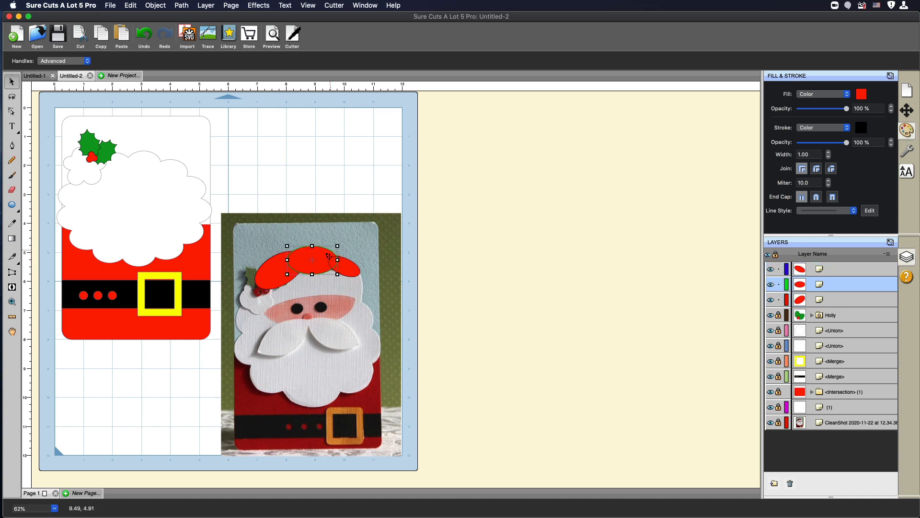
{"action": "left_click", "coordinate": [278, 276], "text": "shift"}
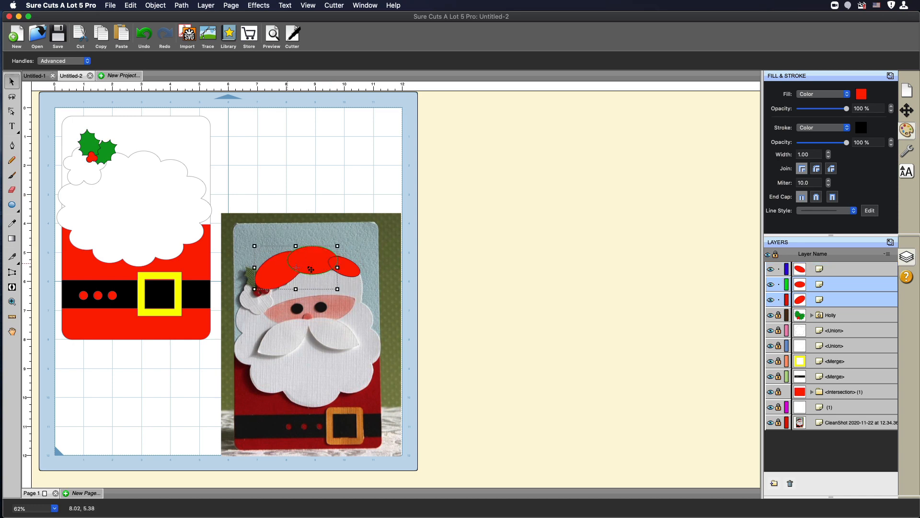
{"action": "left_click", "coordinate": [355, 272], "text": "shift"}
{"action": "left_click", "coordinate": [181, 6]}
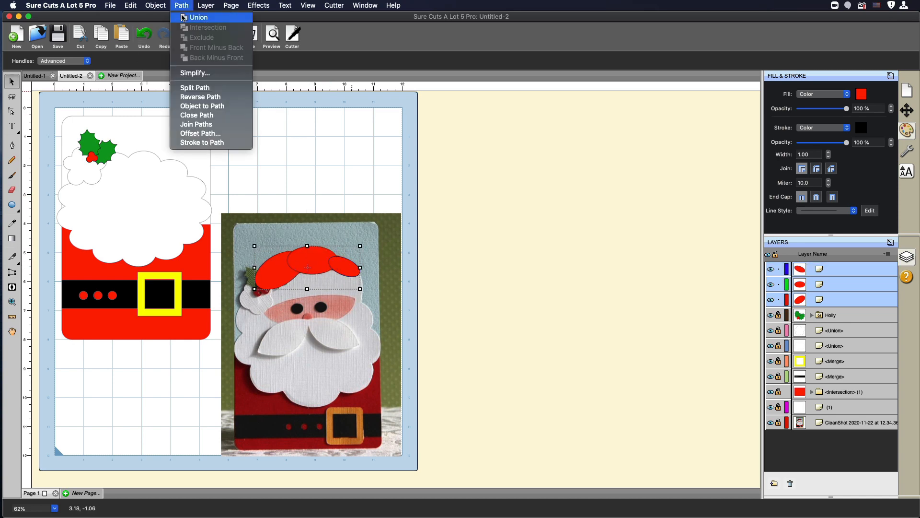
{"action": "left_click", "coordinate": [184, 19]}
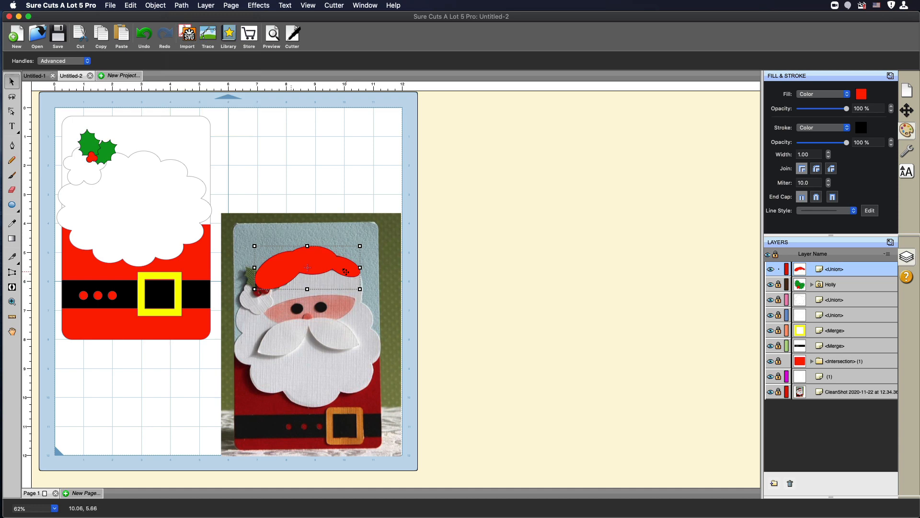
Step: Move the red hat onto the top of the card above the beard and flatten it slightly
{"action": "left_click_drag", "start_coordinate": [346, 271], "coordinate": [138, 153]}
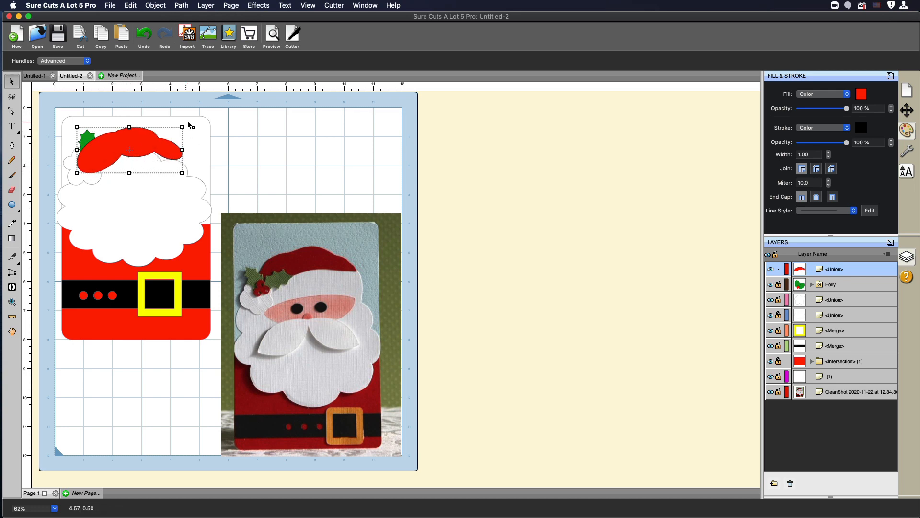
{"action": "left_click_drag", "start_coordinate": [186, 124], "coordinate": [188, 126]}
{"action": "left_click_drag", "start_coordinate": [160, 156], "coordinate": [161, 155]}
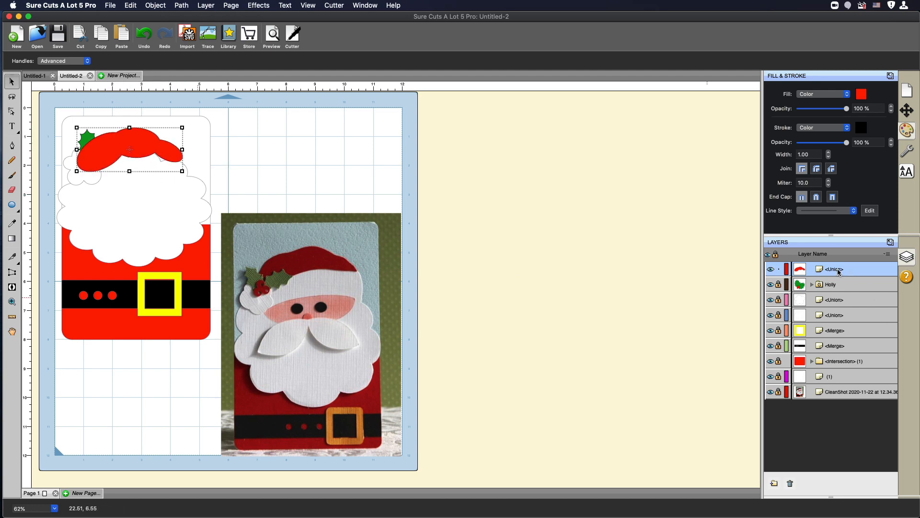
Step: Reorder the red hat's layer beneath the holly and the pom-pom, and shift the hat slightly to the right
{"action": "left_click_drag", "start_coordinate": [838, 271], "coordinate": [801, 294]}
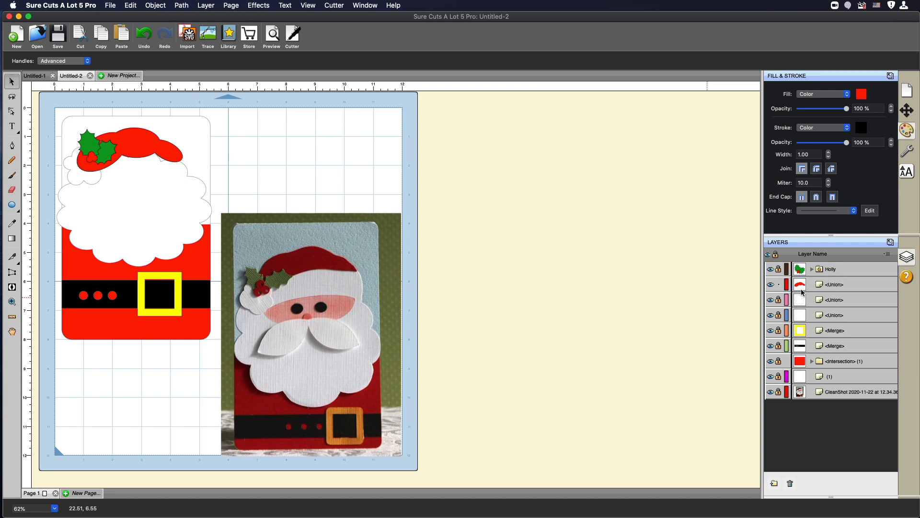
{"action": "left_click", "coordinate": [149, 153]}
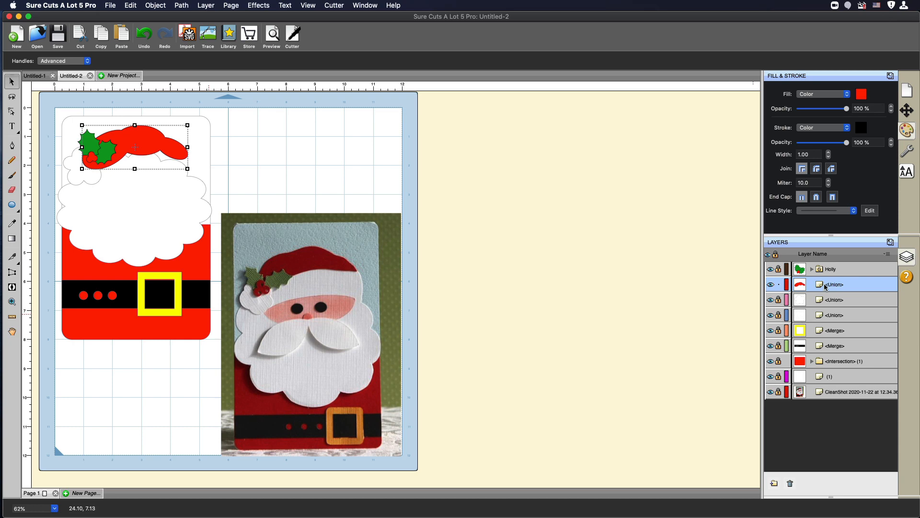
{"action": "left_click_drag", "start_coordinate": [816, 298], "coordinate": [812, 280]}
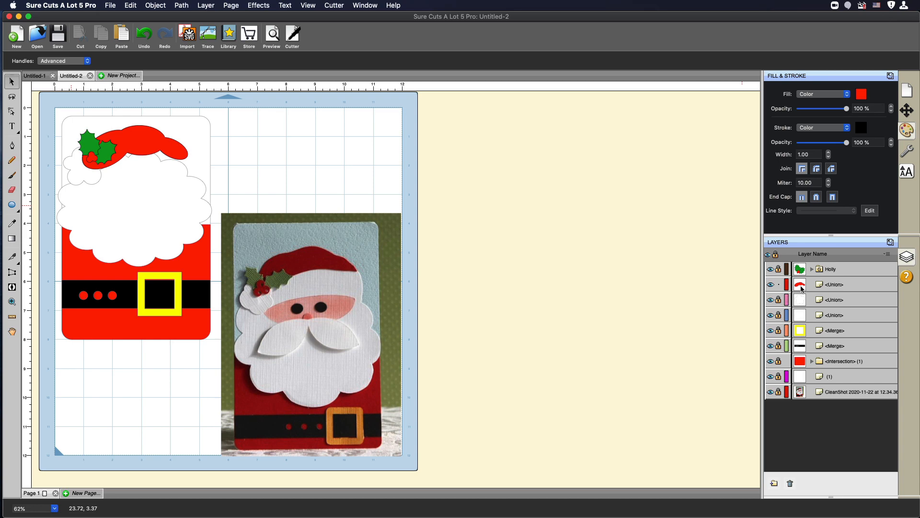
{"action": "left_click_drag", "start_coordinate": [825, 286], "coordinate": [788, 309]}
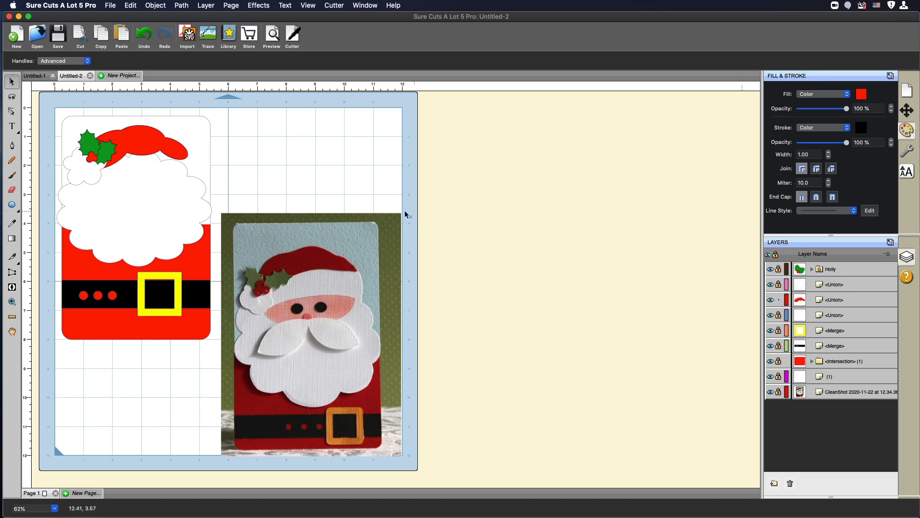
{"action": "left_click", "coordinate": [187, 157]}
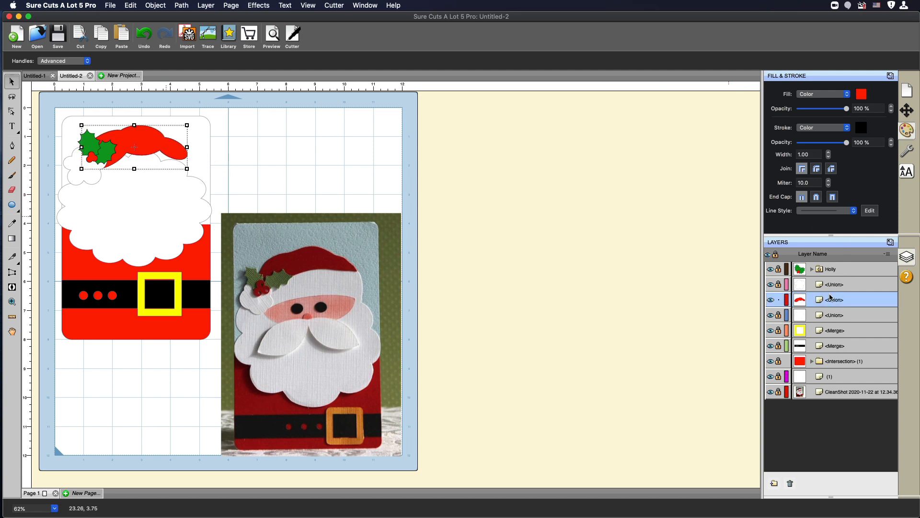
{"action": "left_click", "coordinate": [355, 152]}
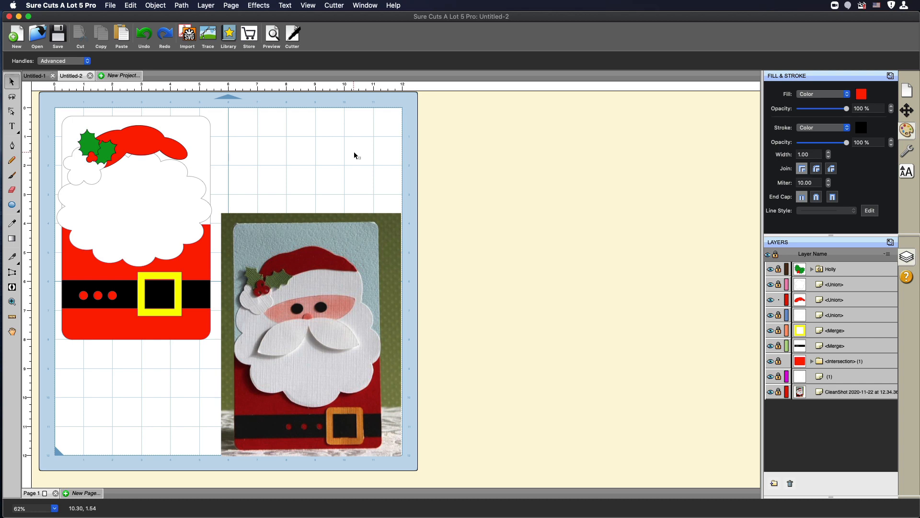
Step: Undo the latest moves and flattening of the red hat, and nudge it slightly down and to the left
{"action": "key", "text": "super+z"}
{"action": "key", "text": "super+z"}
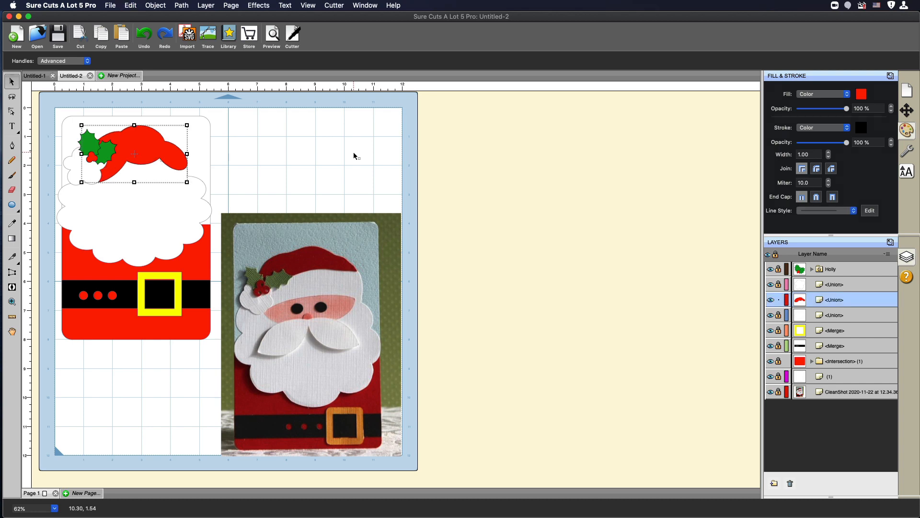
{"action": "key", "text": "super+z"}
{"action": "key", "text": "super+z"}
{"action": "key", "text": "super+z"}
{"action": "key", "text": "super+z"}
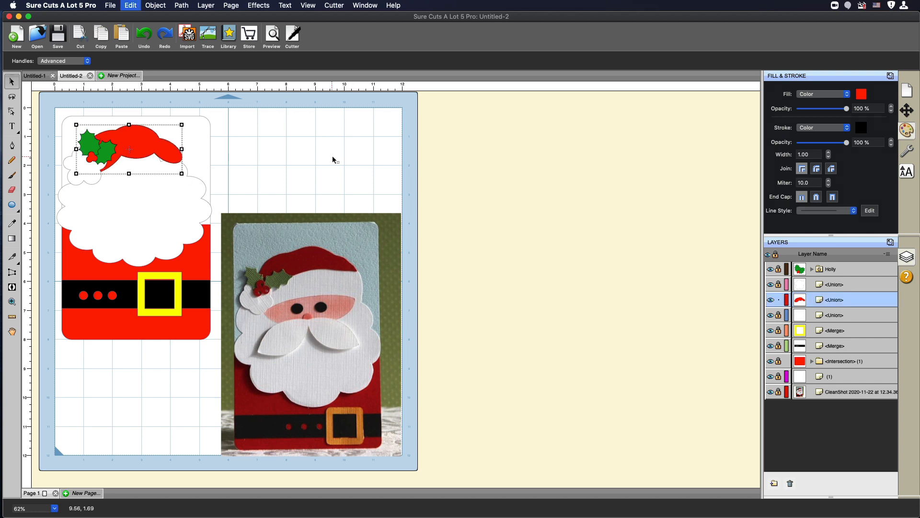
{"action": "key", "text": "Down"}
{"action": "key", "text": "Down"}
{"action": "key", "text": "Left"}
{"action": "key", "text": "z"}
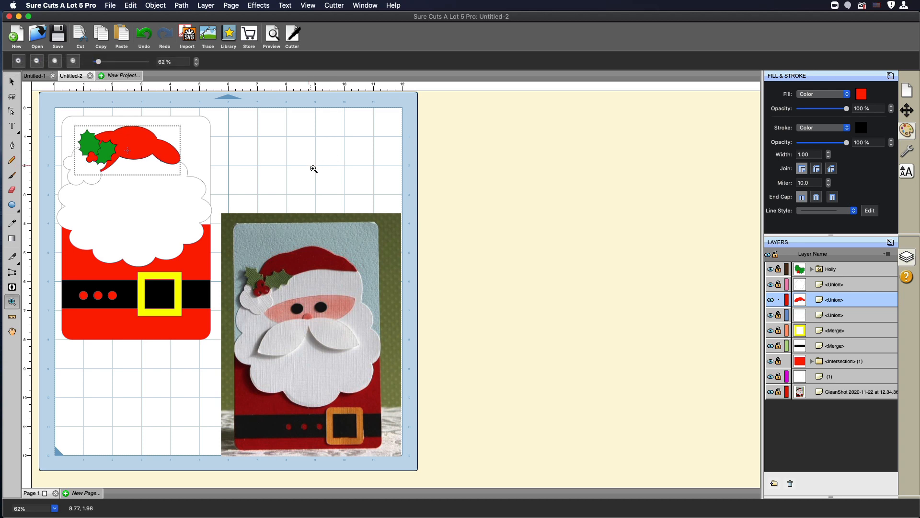
{"action": "left_click", "coordinate": [150, 161]}
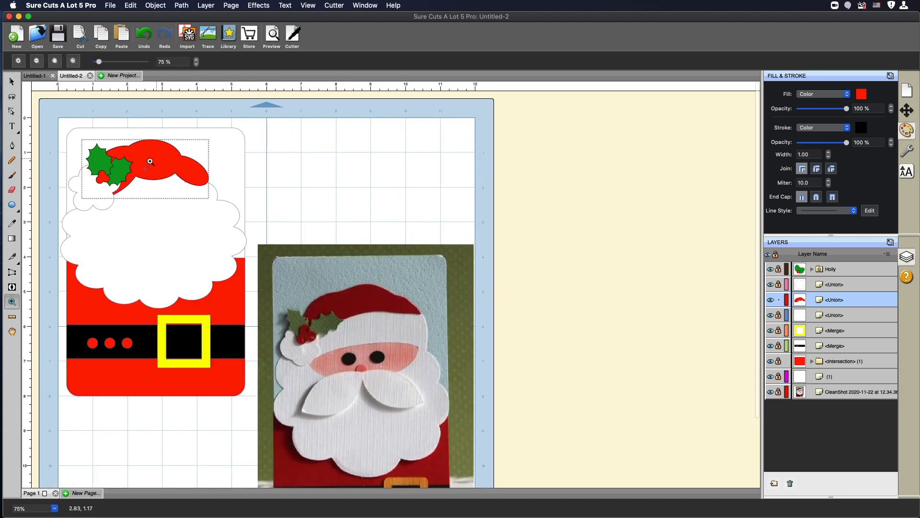
{"action": "key", "text": "super+z"}
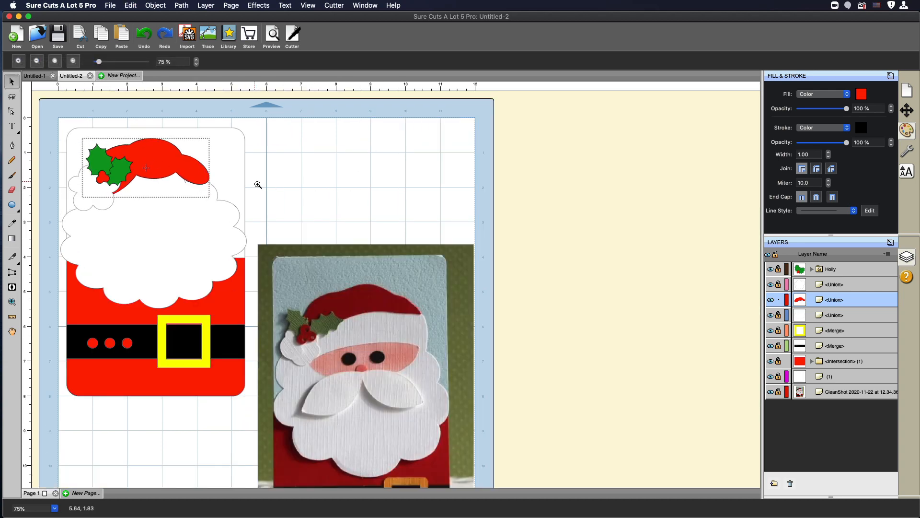
{"action": "key", "text": "super+shift+z"}
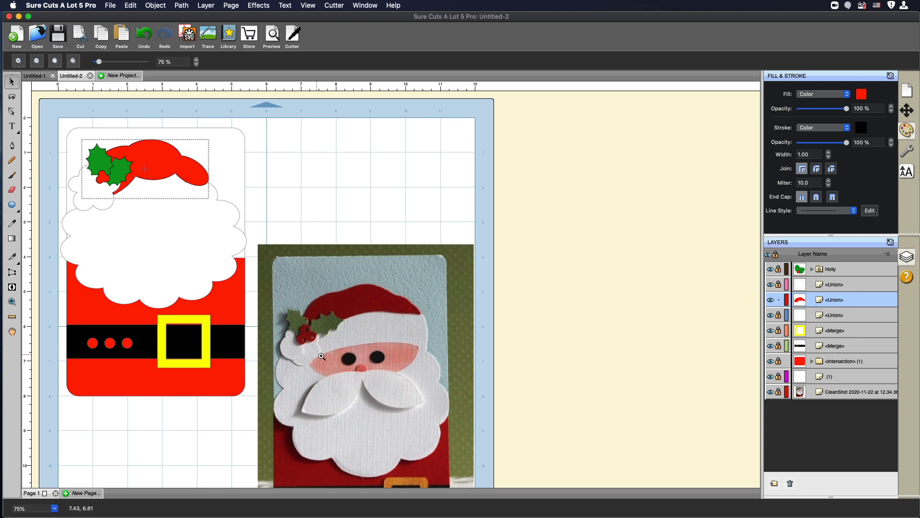
Step: Outline the left half of the photo's moustache with a closed five-point Pen path
{"action": "left_click_drag", "start_coordinate": [300, 370], "coordinate": [437, 434]}
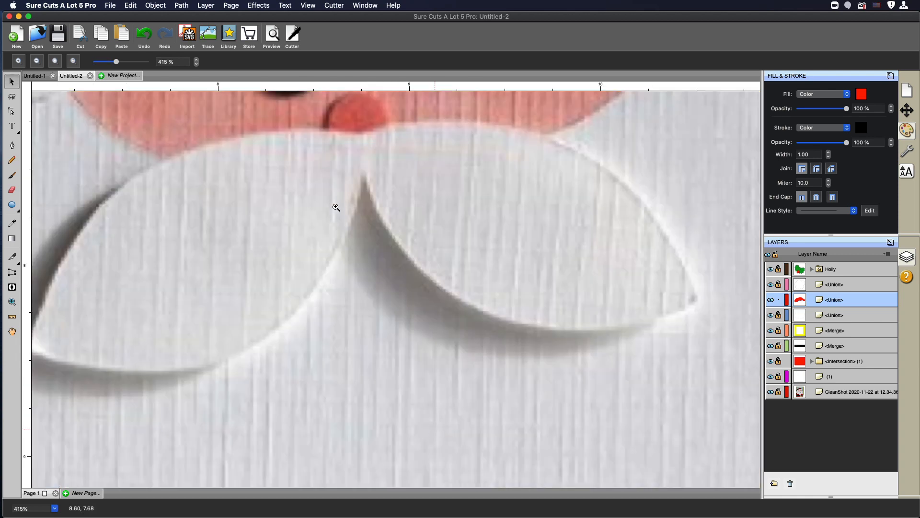
{"action": "left_click", "coordinate": [36, 61]}
{"action": "left_click", "coordinate": [37, 62]}
{"action": "left_click", "coordinate": [37, 61]}
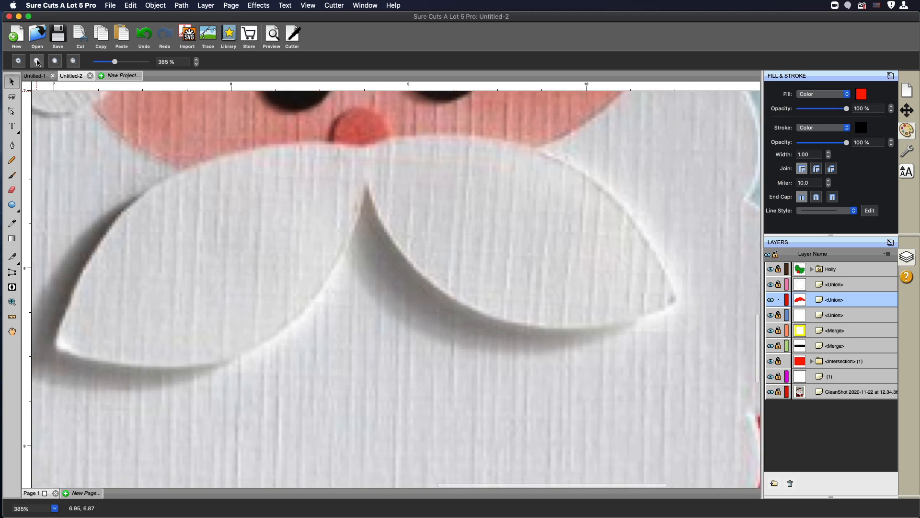
{"action": "left_click", "coordinate": [37, 62]}
{"action": "left_click", "coordinate": [38, 62]}
{"action": "left_click", "coordinate": [37, 62]}
{"action": "left_click", "coordinate": [38, 63]}
{"action": "left_click", "coordinate": [37, 63]}
{"action": "left_click", "coordinate": [38, 62]}
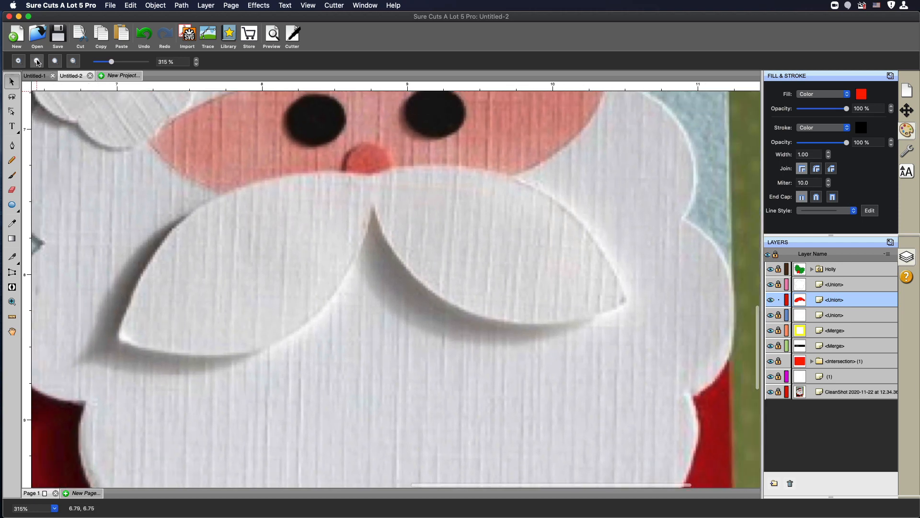
{"action": "left_click", "coordinate": [38, 62]}
{"action": "left_click", "coordinate": [38, 62]}
{"action": "left_click", "coordinate": [38, 62]}
{"action": "left_click", "coordinate": [37, 63]}
{"action": "left_click", "coordinate": [38, 62]}
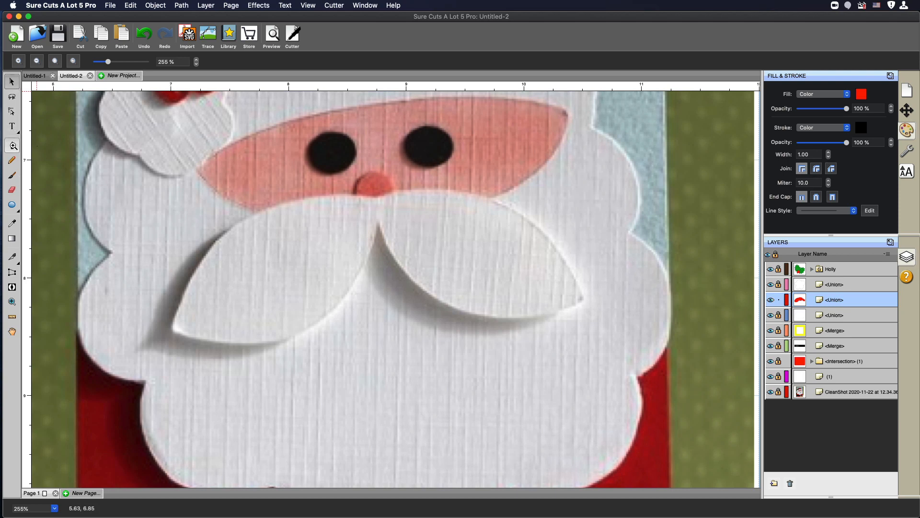
{"action": "left_click", "coordinate": [12, 144]}
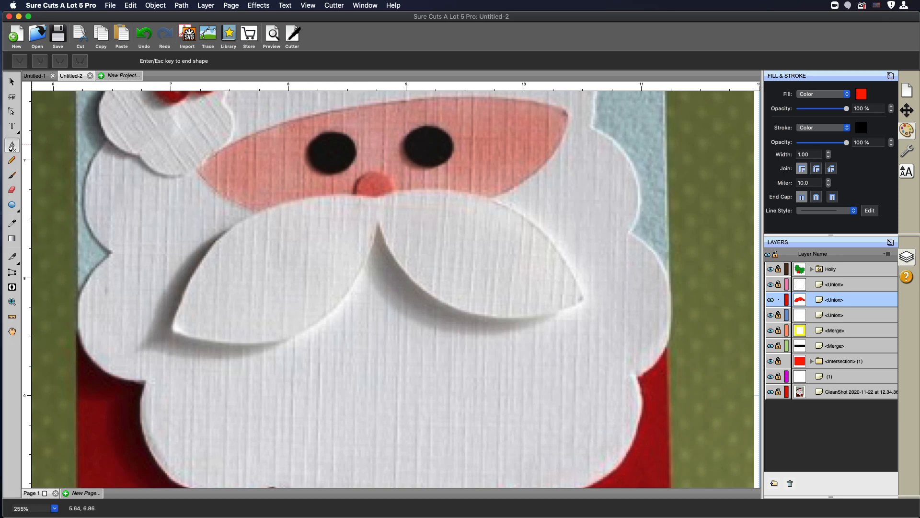
{"action": "left_click", "coordinate": [375, 197]}
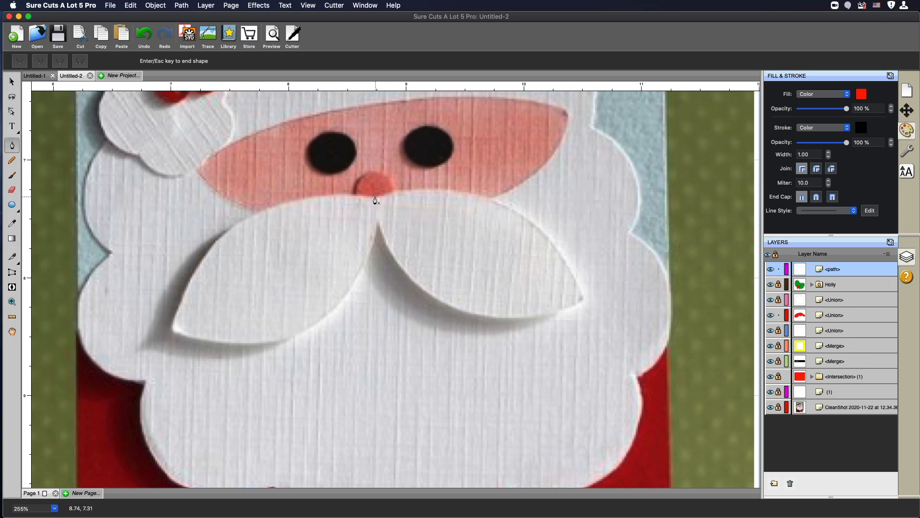
{"action": "left_click", "coordinate": [261, 212]}
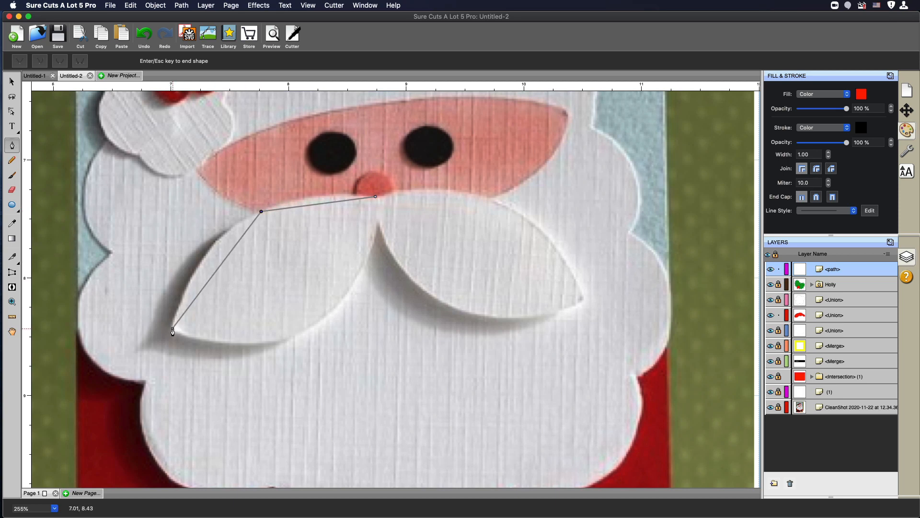
{"action": "left_click", "coordinate": [173, 328]}
{"action": "left_click", "coordinate": [282, 341]}
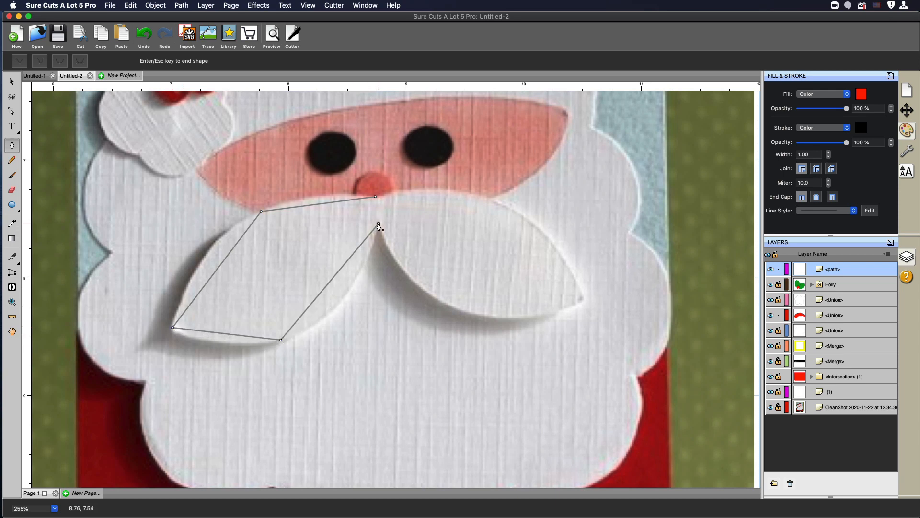
{"action": "left_click", "coordinate": [378, 223]}
{"action": "left_click", "coordinate": [377, 198]}
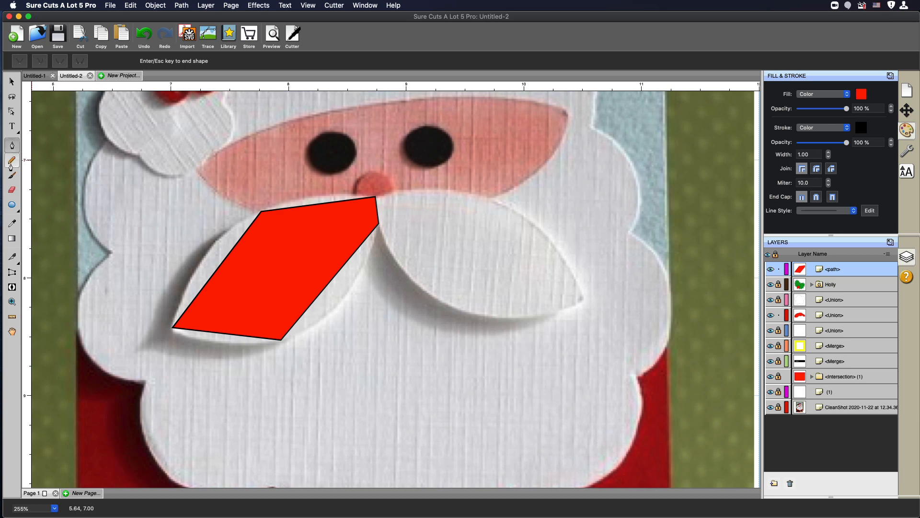
Step: Convert the moustache path's upper-left segment to a curve and bow it outward to follow the photo's edge
{"action": "left_click", "coordinate": [12, 113]}
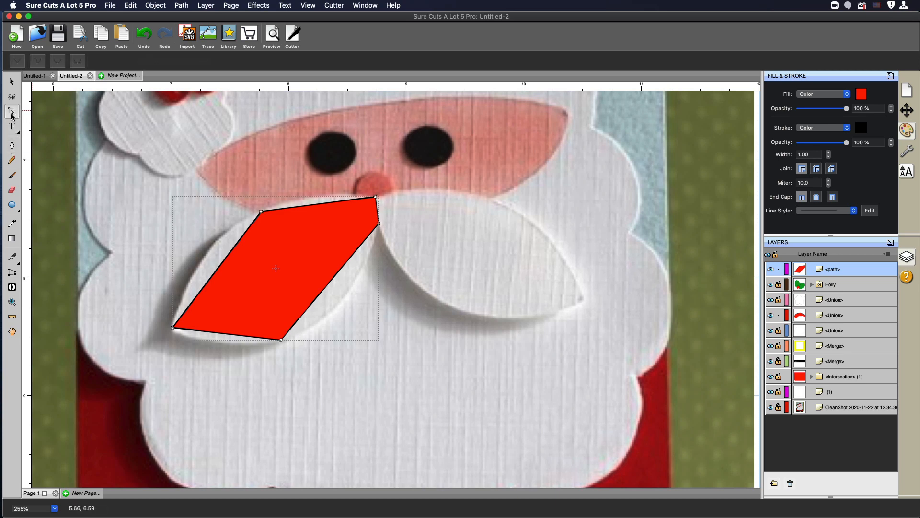
{"action": "left_click", "coordinate": [221, 267]}
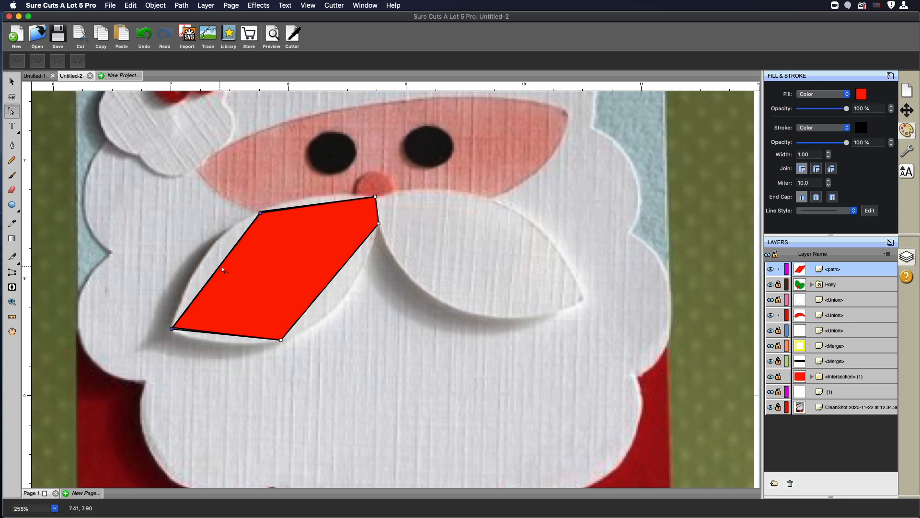
{"action": "left_click_drag", "start_coordinate": [221, 267], "coordinate": [220, 267]}
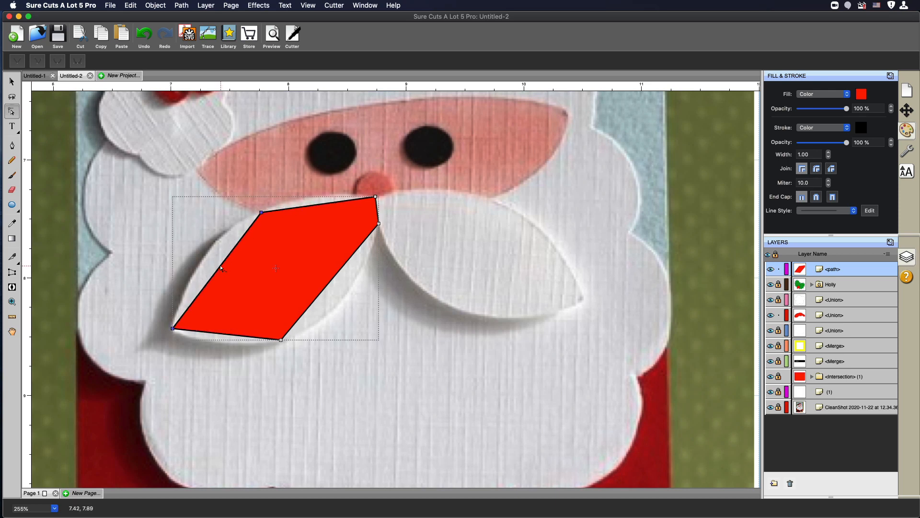
{"action": "left_click", "coordinate": [141, 212]}
{"action": "left_click_drag", "start_coordinate": [140, 193], "coordinate": [309, 292]}
{"action": "left_click", "coordinate": [37, 62]}
{"action": "left_click_drag", "start_coordinate": [241, 243], "coordinate": [220, 247]}
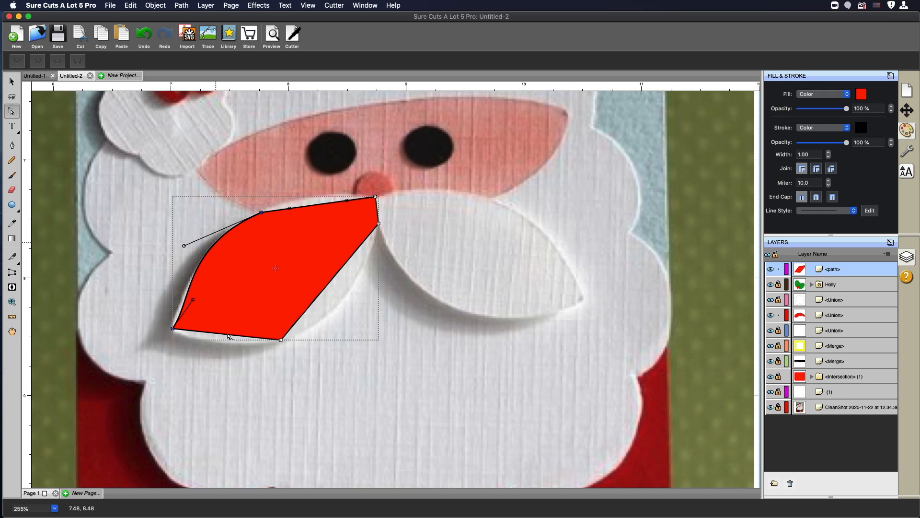
Step: Convert the moustache path's bottom segment to a curve, and bow its bottom and lower-right edges outward along the photo
{"action": "mouse_move", "coordinate": [227, 334]}
{"action": "left_mouse_down"}
{"action": "mouse_move", "coordinate": [224, 344]}
{"action": "mouse_move", "coordinate": [228, 336]}
{"action": "left_mouse_up"}
{"action": "left_click_drag", "start_coordinate": [161, 313], "coordinate": [334, 363]}
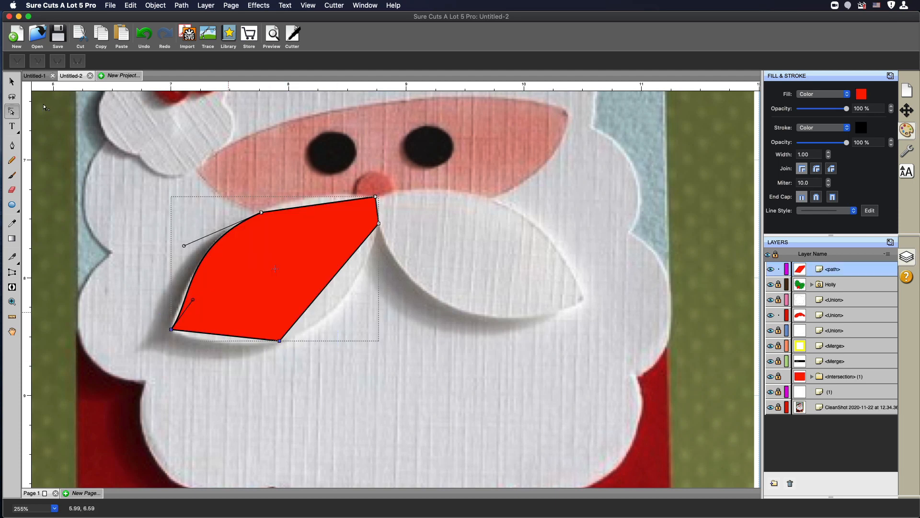
{"action": "left_click", "coordinate": [37, 63]}
{"action": "left_click_drag", "start_coordinate": [229, 336], "coordinate": [229, 342]}
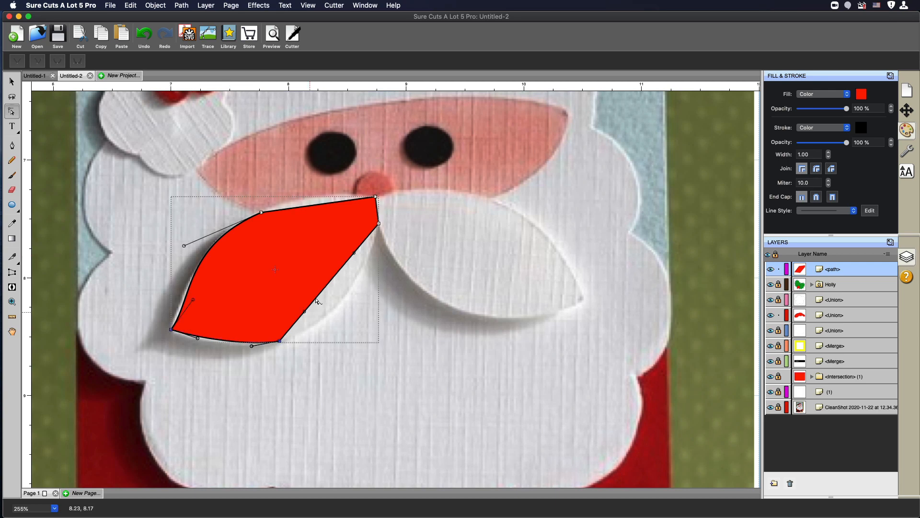
{"action": "left_click_drag", "start_coordinate": [317, 301], "coordinate": [334, 312]}
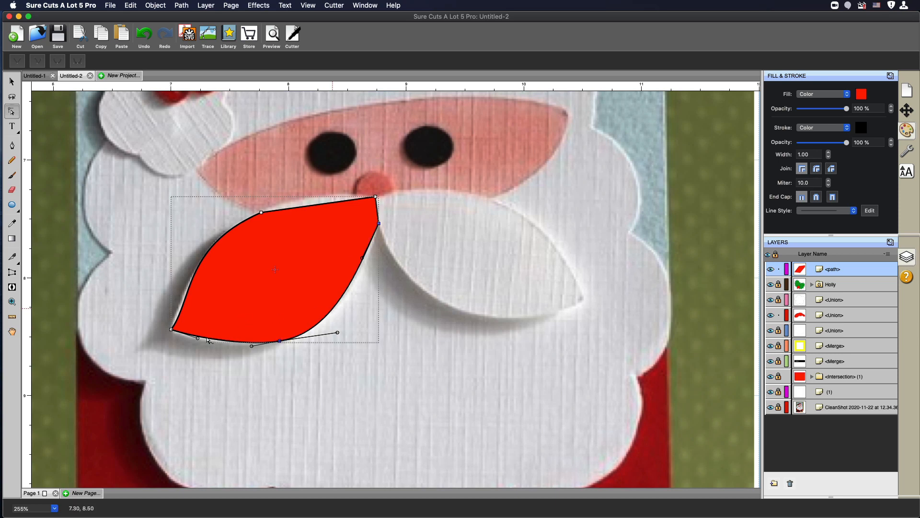
Step: Bow the moustache's top edge upward, refine its bottom and left curves, and align its upper-right corner with the inner edge
{"action": "left_click_drag", "start_coordinate": [207, 340], "coordinate": [206, 341]}
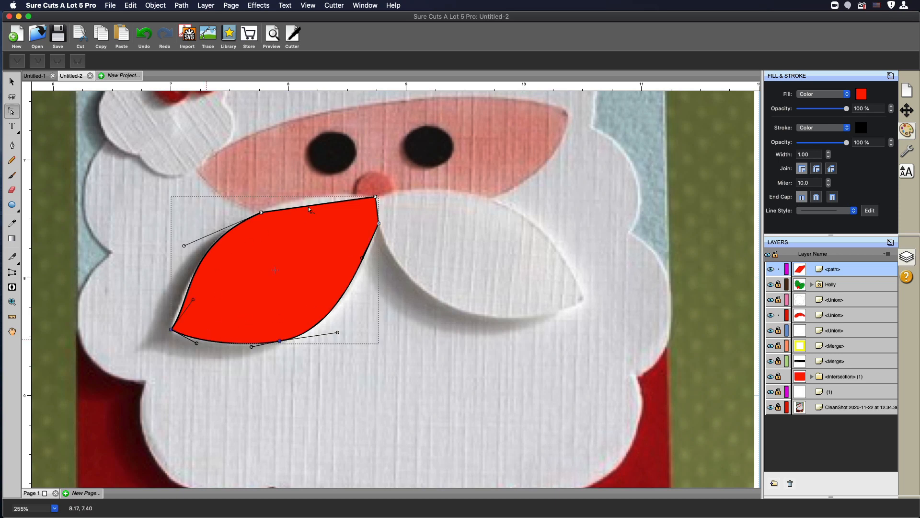
{"action": "left_click_drag", "start_coordinate": [309, 209], "coordinate": [311, 203]}
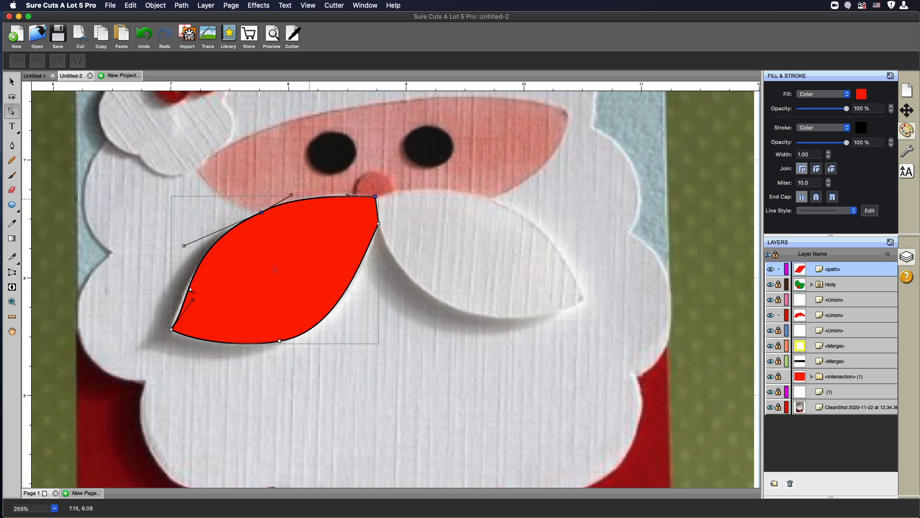
{"action": "left_click_drag", "start_coordinate": [190, 288], "coordinate": [188, 287]}
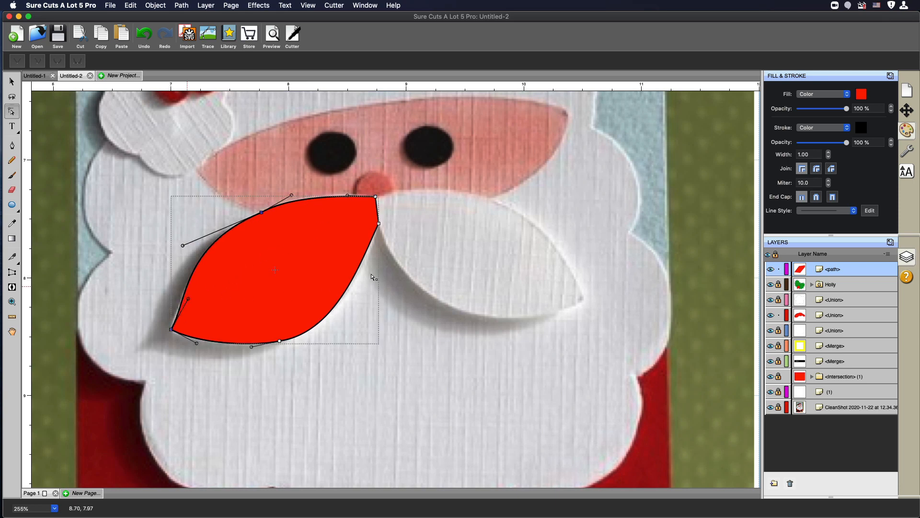
{"action": "left_click", "coordinate": [377, 196]}
Step: Mirror the moustache half left to right with Symmetrical Mirror, setting the mirror centre X at 8.736 in so both halves join
{"action": "left_click", "coordinate": [18, 85]}
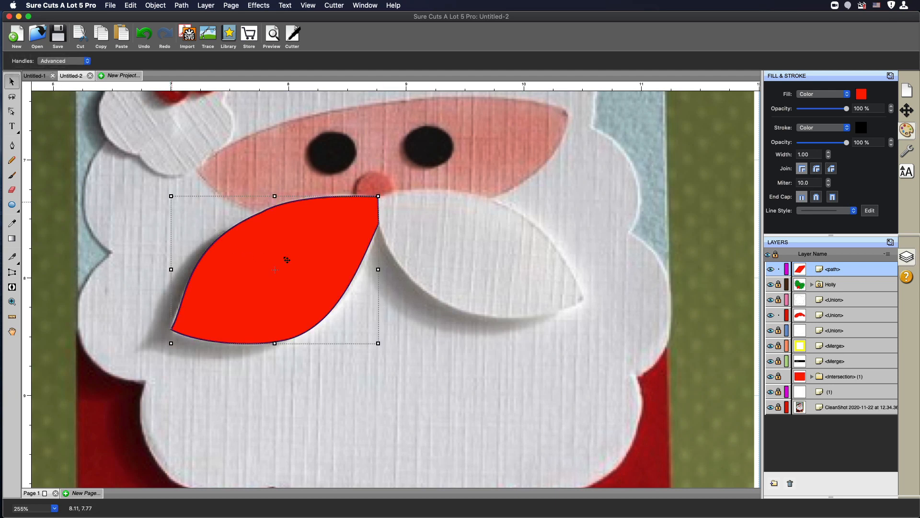
{"action": "left_click", "coordinate": [259, 5]}
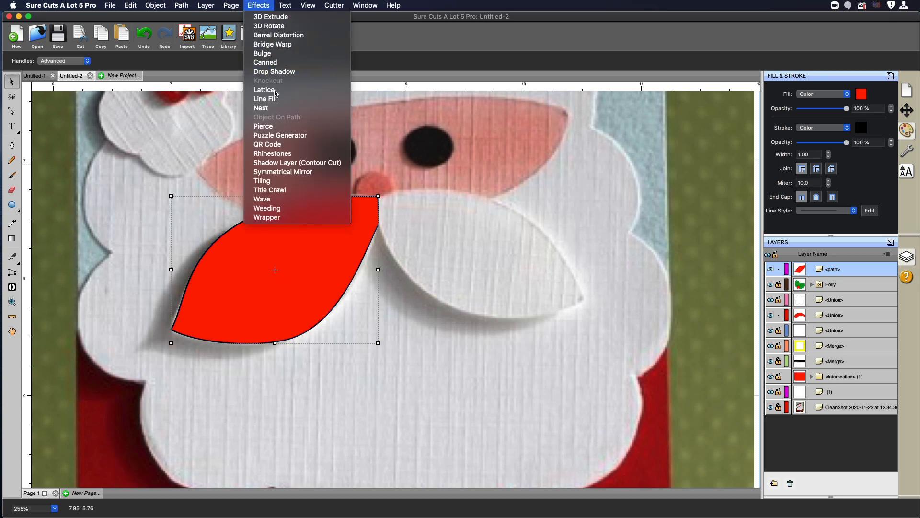
{"action": "left_click", "coordinate": [302, 171]}
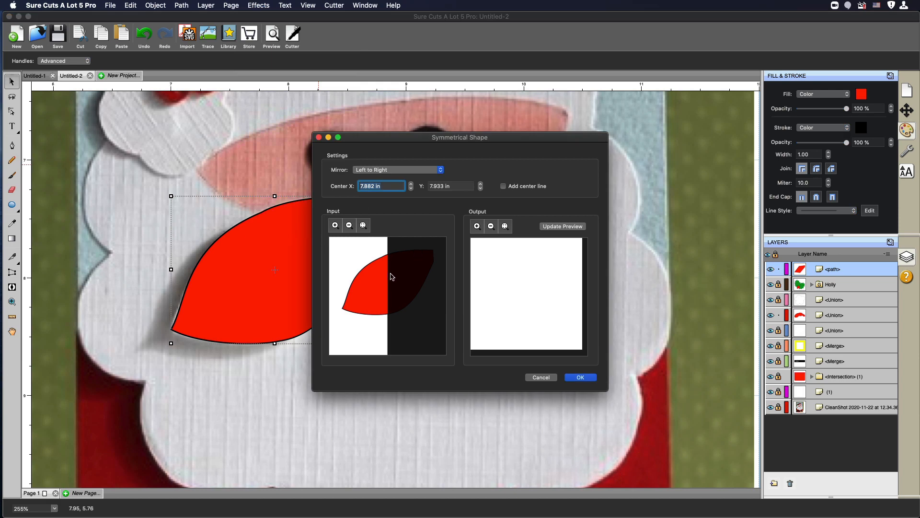
{"action": "left_click_drag", "start_coordinate": [391, 276], "coordinate": [436, 281]}
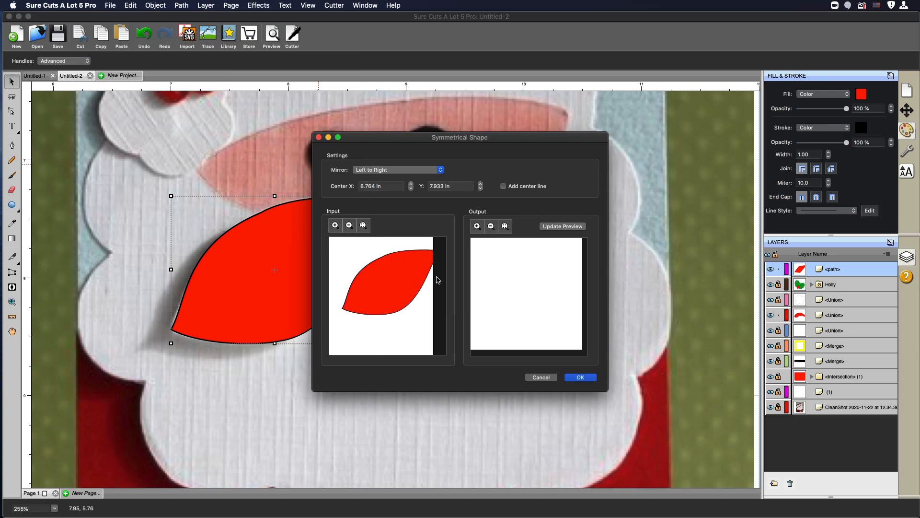
{"action": "left_click", "coordinate": [573, 226]}
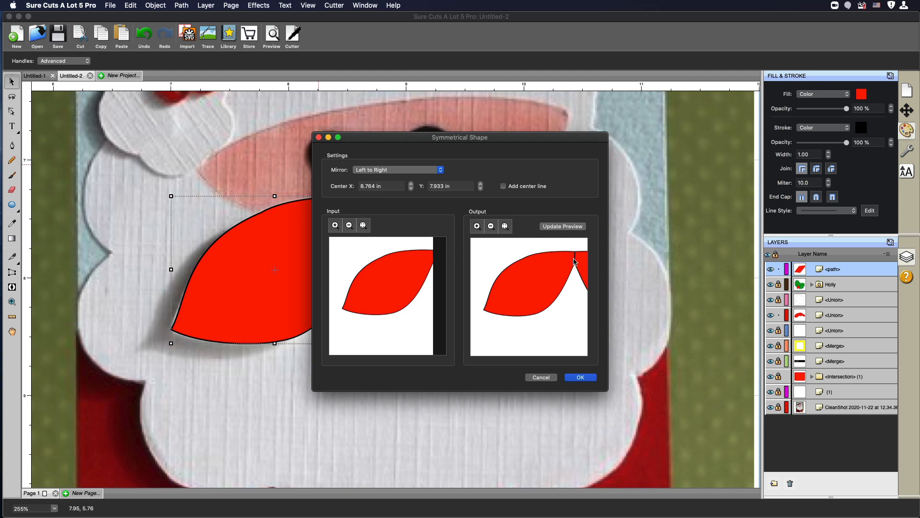
{"action": "left_click_drag", "start_coordinate": [435, 264], "coordinate": [433, 264]}
{"action": "left_click", "coordinate": [559, 229]}
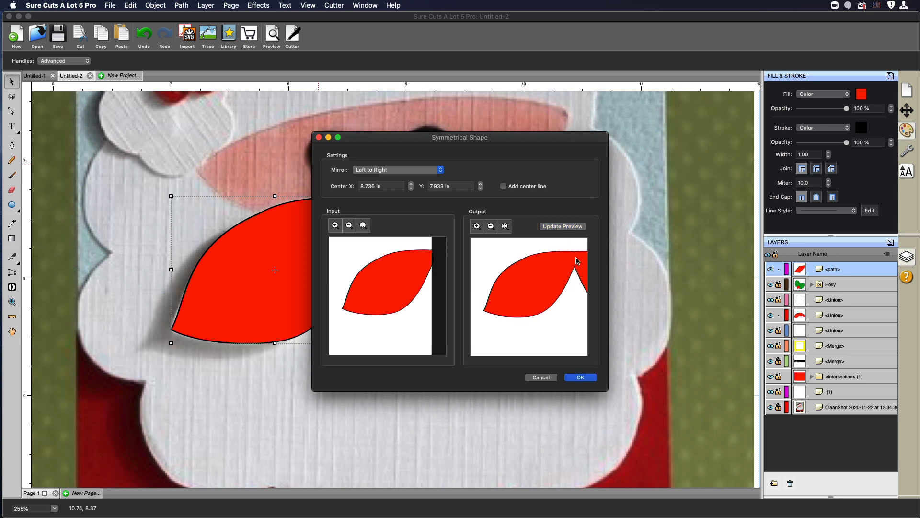
{"action": "left_click", "coordinate": [580, 377]}
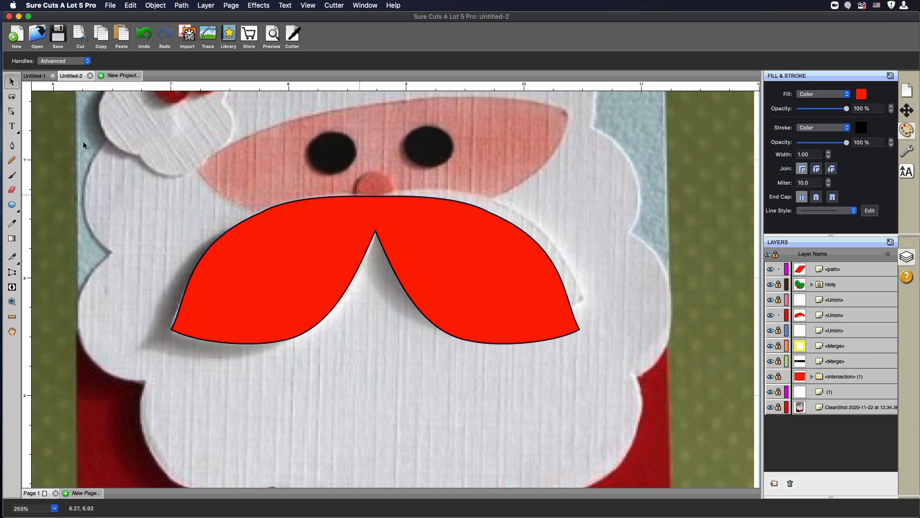
Step: Move the mirrored moustache off the photo onto the middle of the beard on the cut-shape card
{"action": "left_click", "coordinate": [12, 302]}
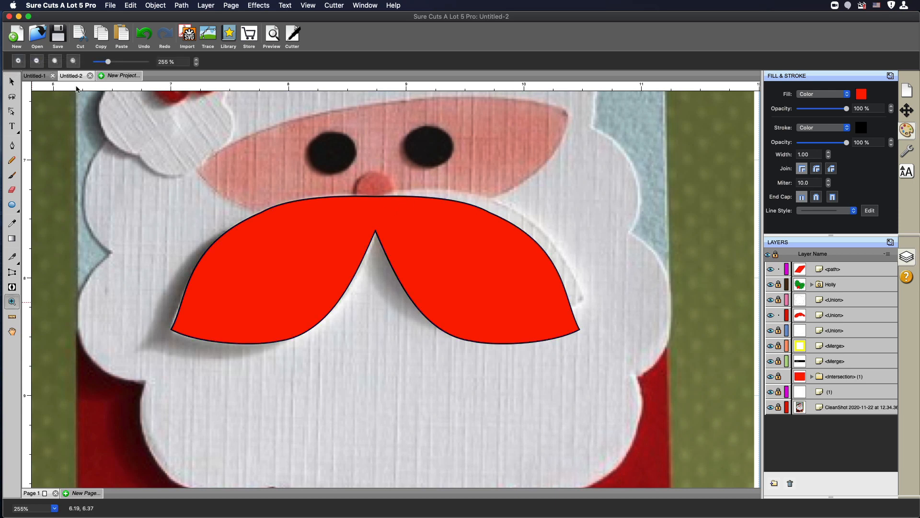
{"action": "left_click", "coordinate": [73, 61]}
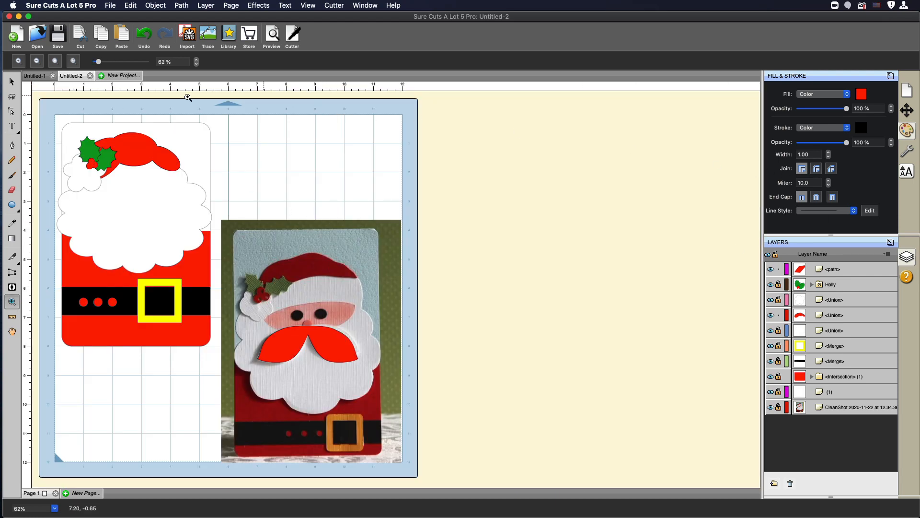
{"action": "left_click", "coordinate": [11, 76]}
{"action": "left_click", "coordinate": [334, 343]}
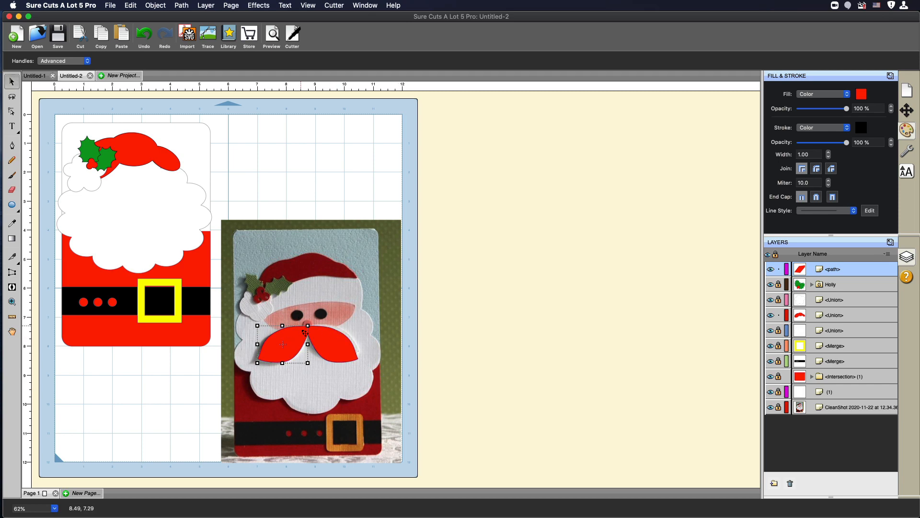
{"action": "left_click_drag", "start_coordinate": [311, 337], "coordinate": [160, 215]}
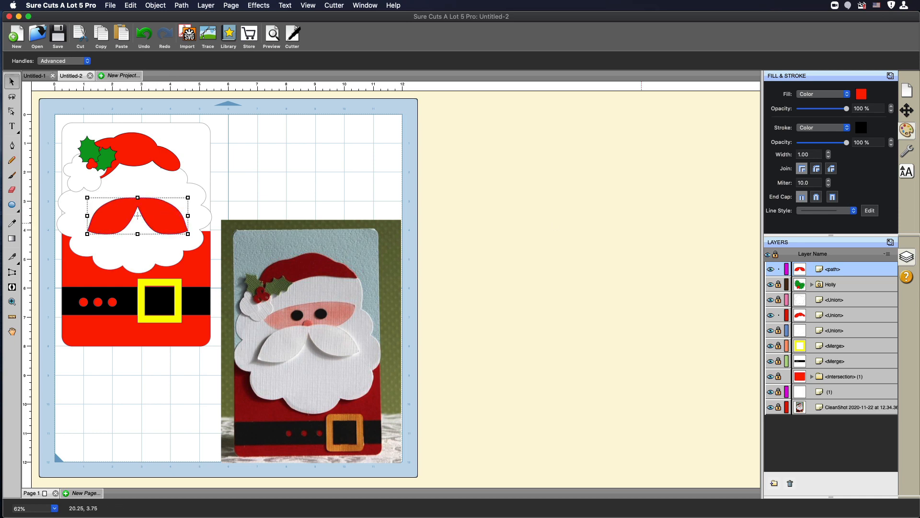
Step: Change the moustache's fill to white
{"action": "left_click", "coordinate": [862, 97]}
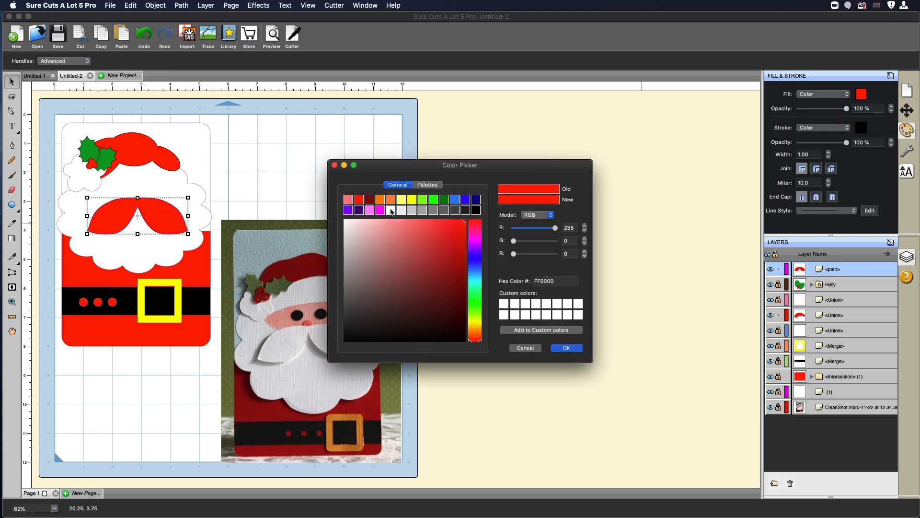
{"action": "left_click", "coordinate": [391, 212]}
{"action": "left_click", "coordinate": [570, 348]}
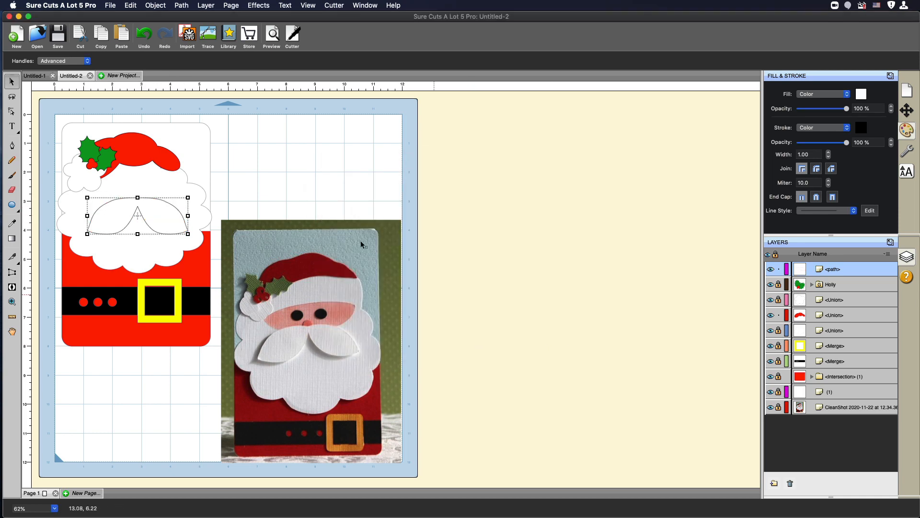
Step: Shift the moustache slightly lower on the beard and lock its layer
{"action": "left_click_drag", "start_coordinate": [160, 216], "coordinate": [159, 222]}
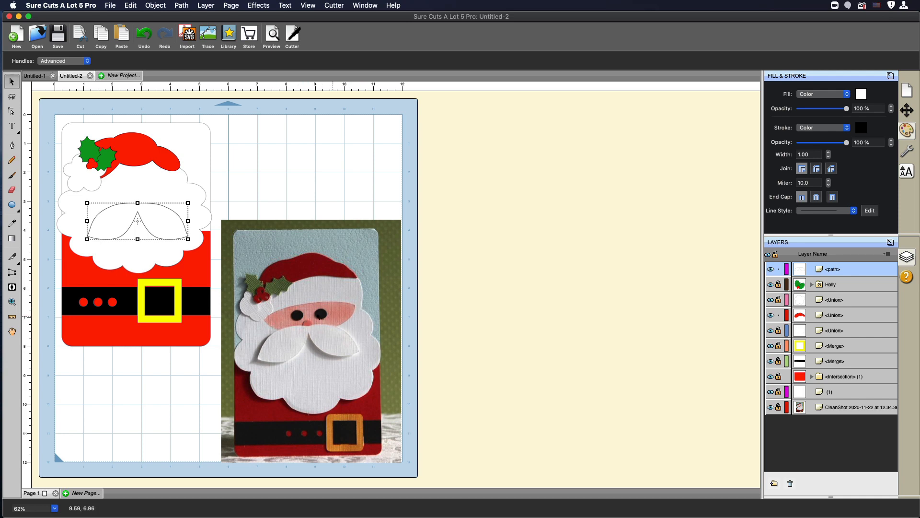
{"action": "left_click_drag", "start_coordinate": [155, 224], "coordinate": [154, 226]}
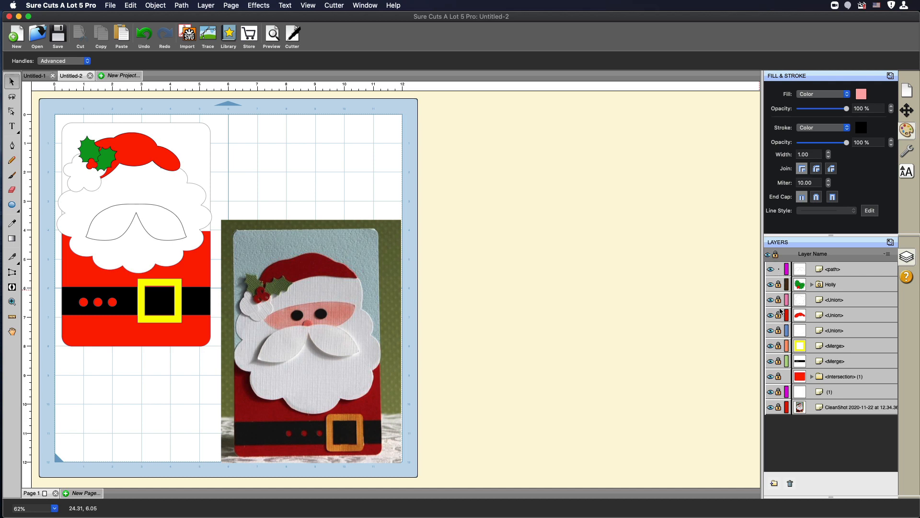
{"action": "left_click", "coordinate": [779, 270]}
Step: Draw a wide pink ellipse over the photo's face area, spanning it from end to end
{"action": "left_click", "coordinate": [15, 208]}
{"action": "left_click", "coordinate": [19, 212]}
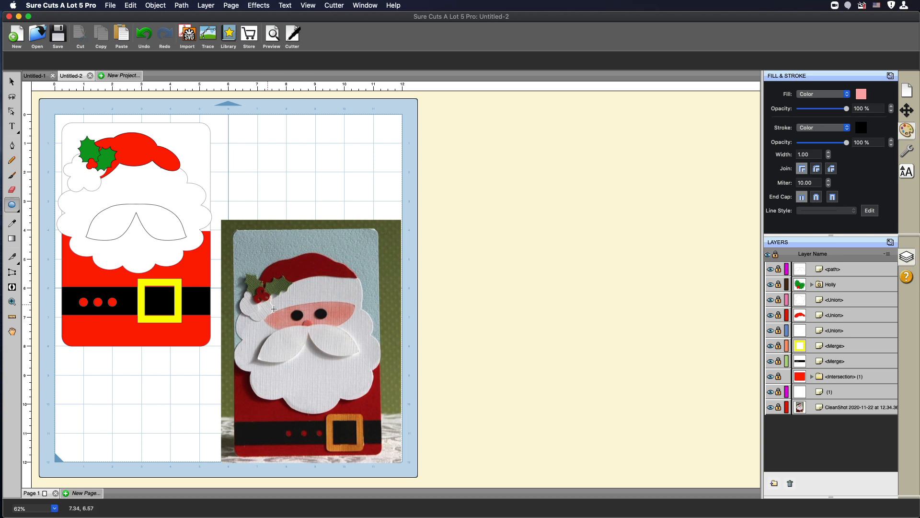
{"action": "left_click_drag", "start_coordinate": [266, 306], "coordinate": [358, 333]}
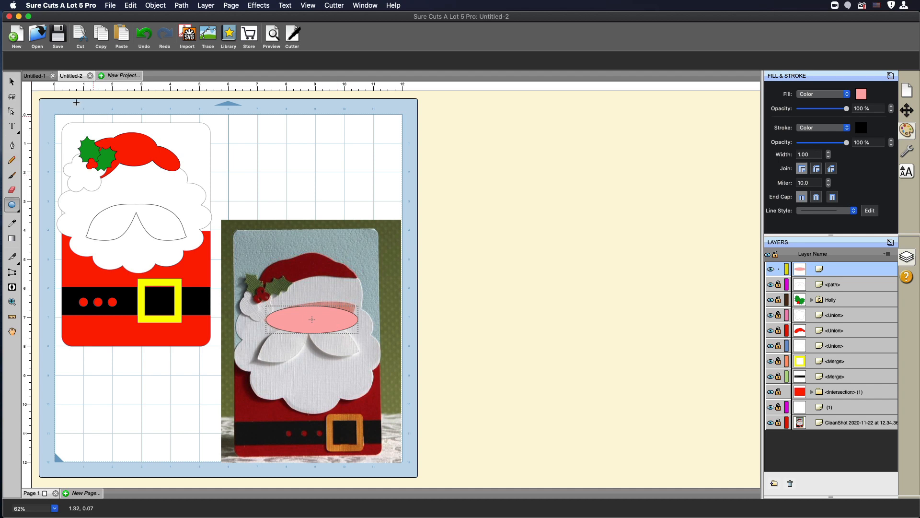
Step: Move the pink ellipse onto the card's face just above the moustache, tilted with its right end higher
{"action": "left_click", "coordinate": [11, 81]}
{"action": "left_click_drag", "start_coordinate": [338, 320], "coordinate": [150, 206]}
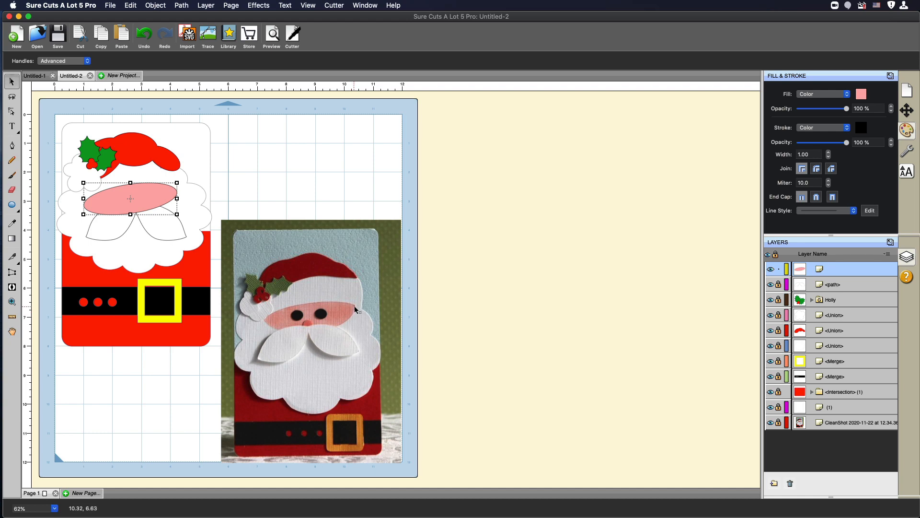
{"action": "left_click_drag", "start_coordinate": [143, 194], "coordinate": [144, 195]}
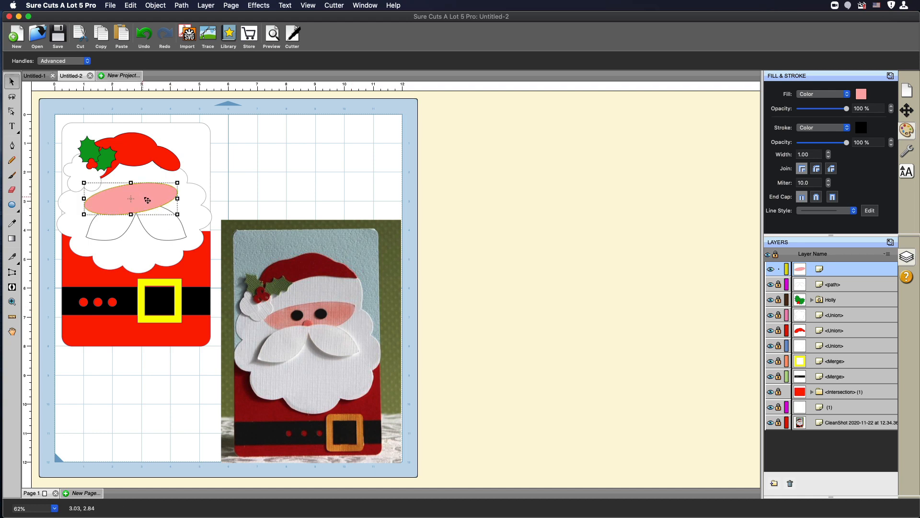
Step: Convert the face ellipse's left and right end points to sharp corners and reorder its layer directly below the moustache
{"action": "left_click", "coordinate": [11, 113]}
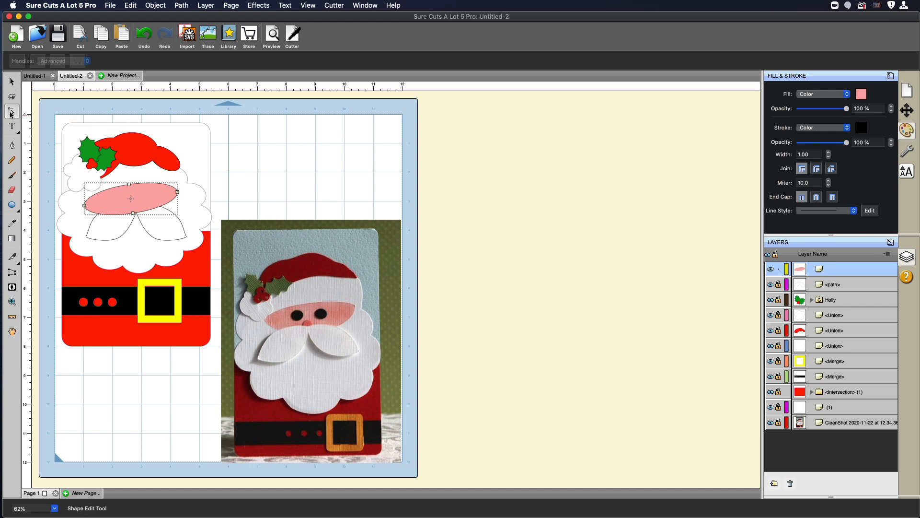
{"action": "left_click", "coordinate": [85, 206]}
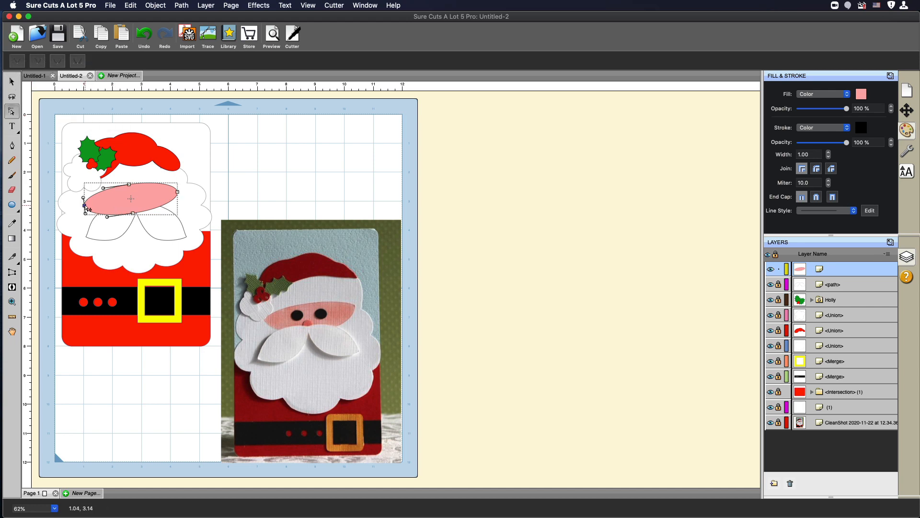
{"action": "left_click", "coordinate": [178, 192]}
{"action": "left_click", "coordinate": [38, 61]}
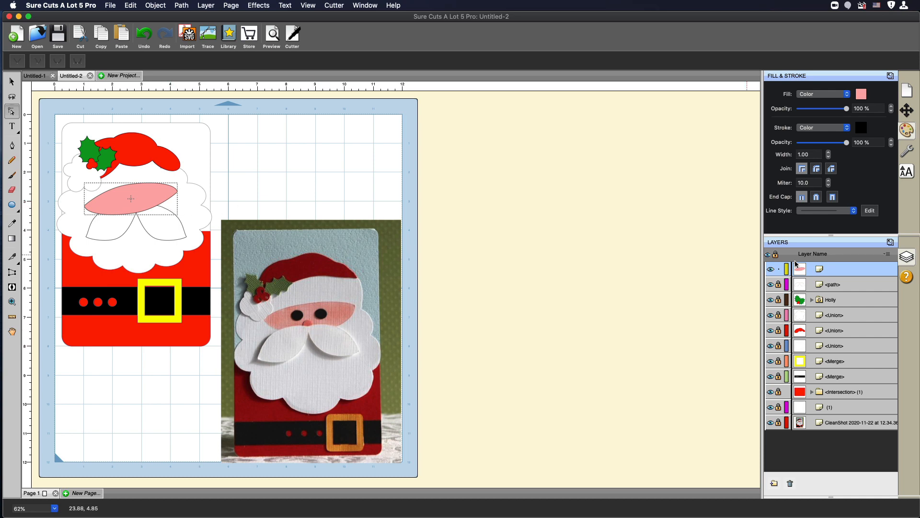
{"action": "left_click_drag", "start_coordinate": [811, 270], "coordinate": [782, 295]}
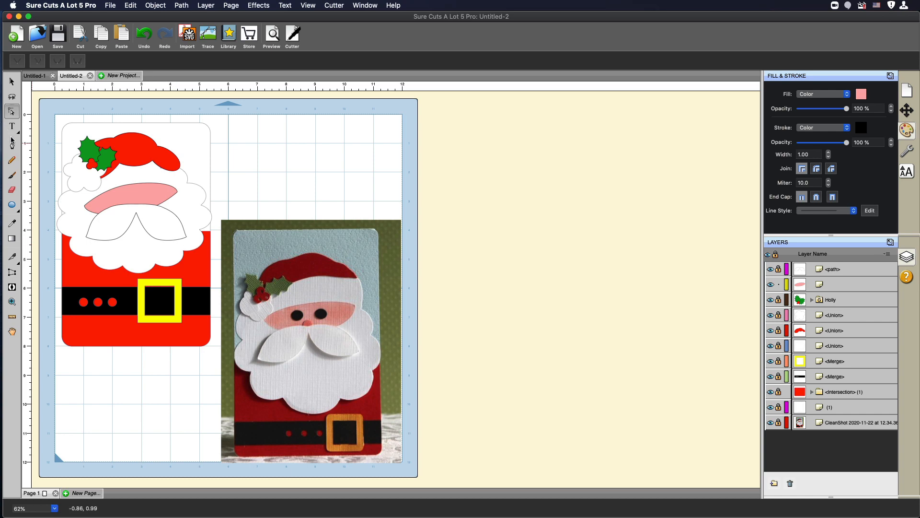
Step: Draw a circle about 0.28 in across on the left part of the face as an eye and fill it black
{"action": "left_click", "coordinate": [16, 207]}
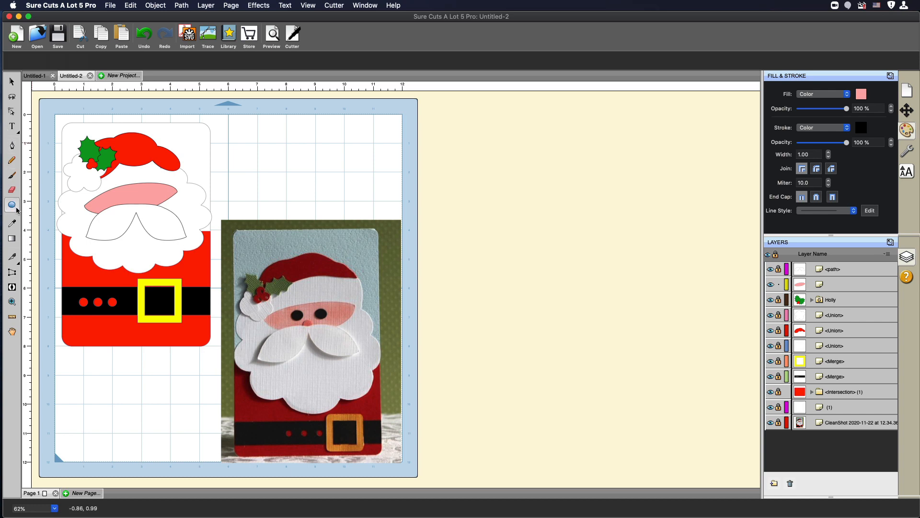
{"action": "left_click", "coordinate": [17, 209]}
{"action": "left_click", "coordinate": [50, 230]}
{"action": "mouse_move", "coordinate": [107, 197]}
{"action": "left_mouse_down"}
{"action": "mouse_move", "coordinate": [123, 207]}
{"action": "mouse_move", "coordinate": [115, 202]}
{"action": "left_mouse_up"}
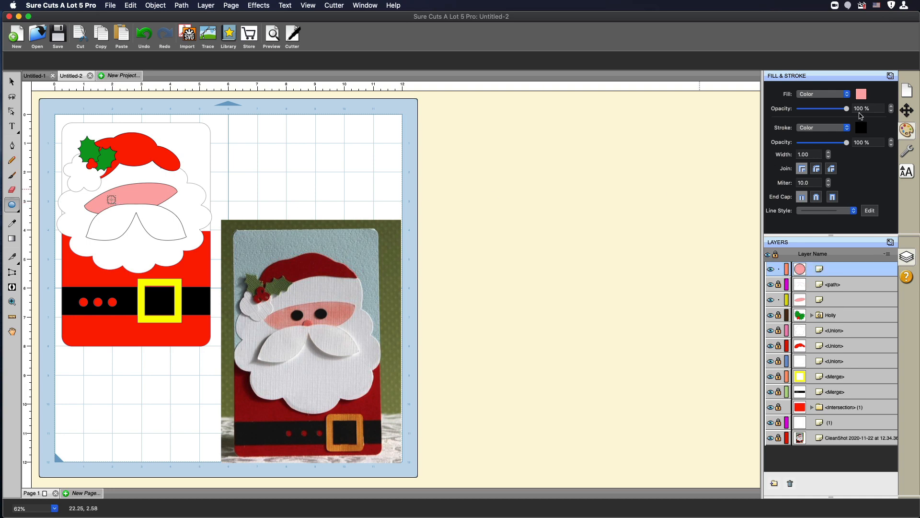
{"action": "left_click", "coordinate": [863, 98]}
{"action": "left_click", "coordinate": [476, 210]}
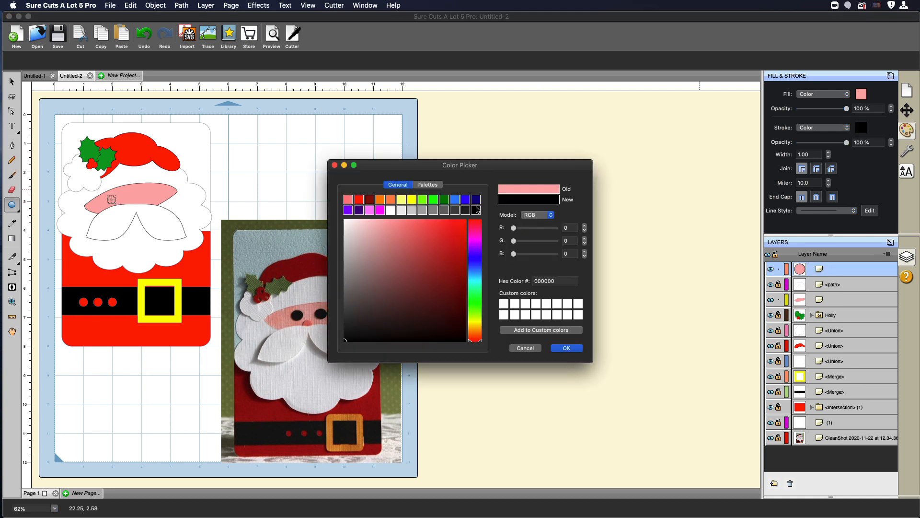
{"action": "left_click", "coordinate": [567, 348]}
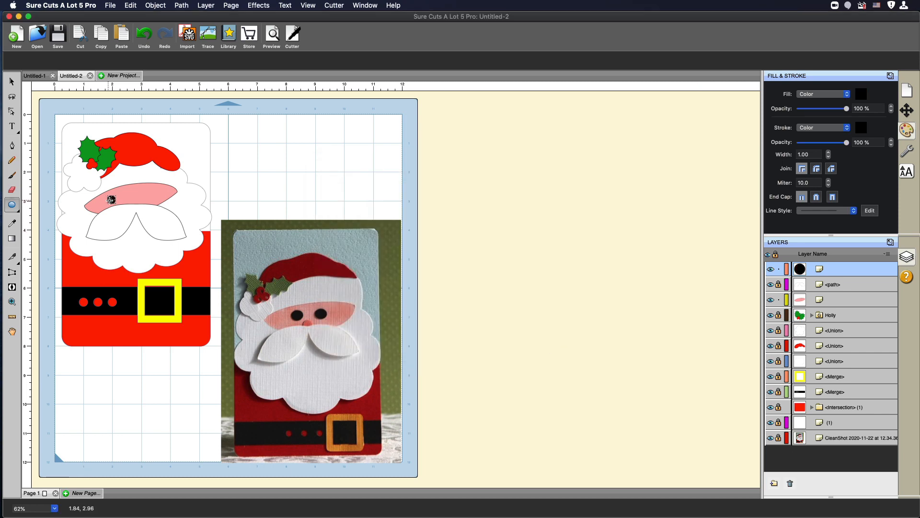
Step: Nudge the left eye slightly upward and place a pasted copy as the right eye, a little higher on the face
{"action": "left_click", "coordinate": [11, 83]}
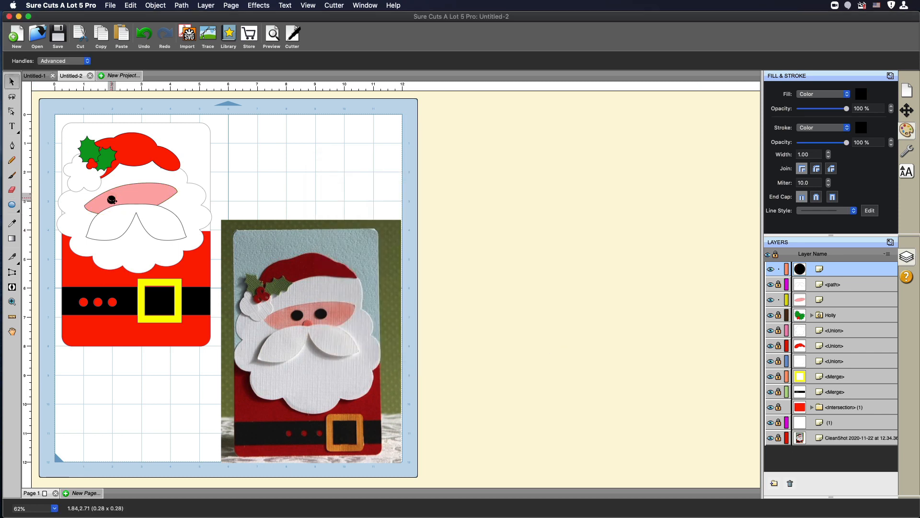
{"action": "left_click_drag", "start_coordinate": [113, 201], "coordinate": [113, 197]}
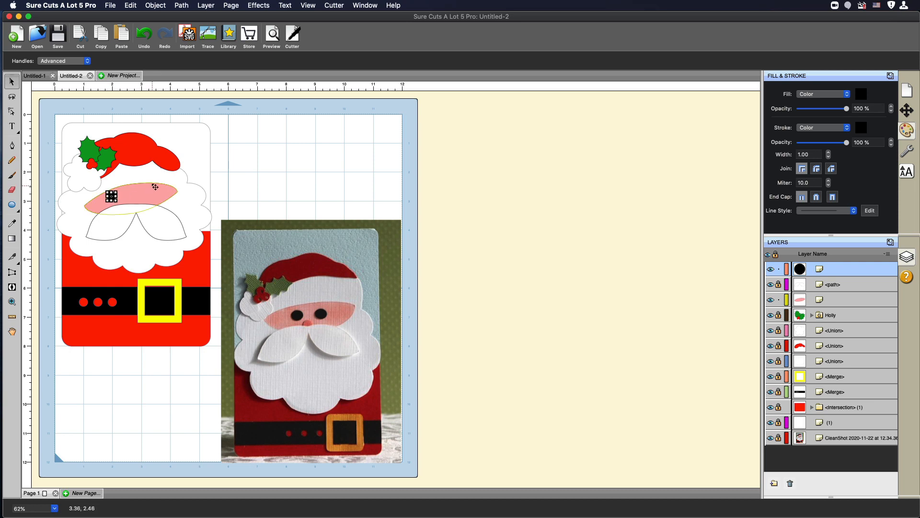
{"action": "left_click", "coordinate": [121, 40]}
{"action": "left_click_drag", "start_coordinate": [120, 204], "coordinate": [147, 194]}
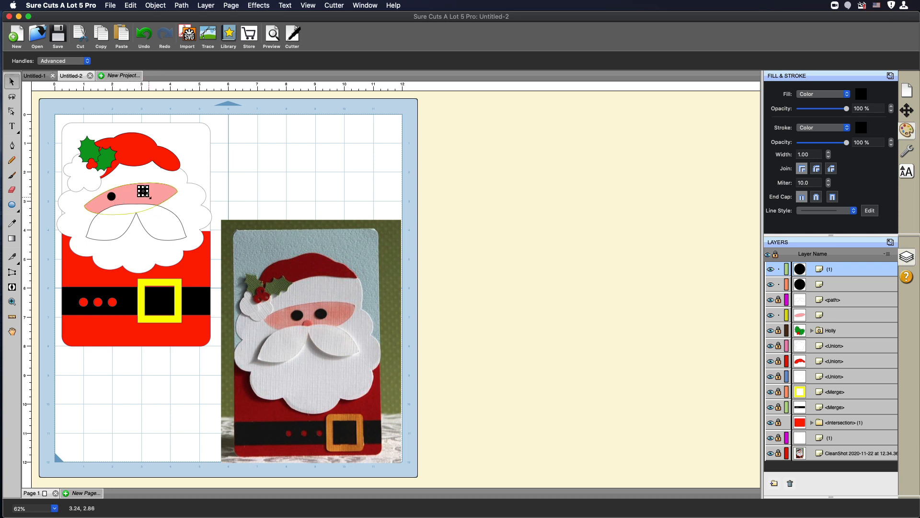
Step: Paste another circle as the nose, slightly enlarged and filled with FF8080, and place it above the moustache's centre
{"action": "left_click", "coordinate": [121, 36]}
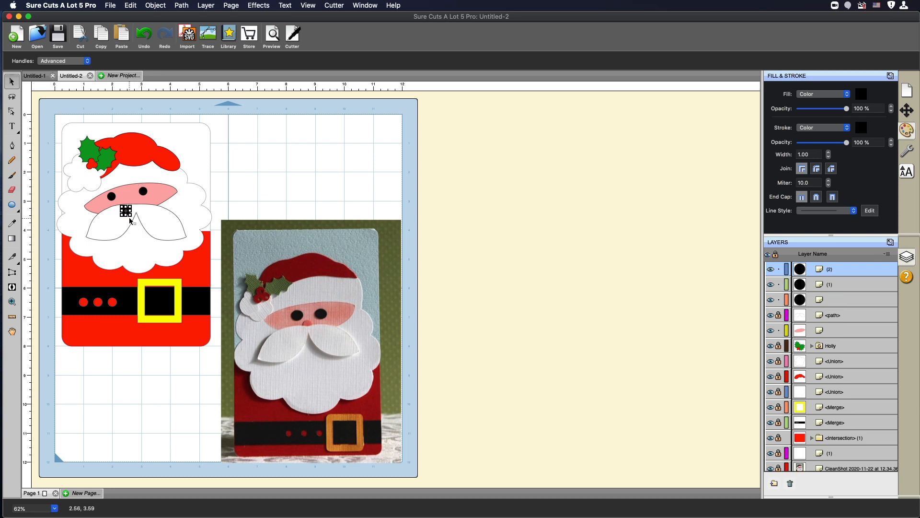
{"action": "left_click_drag", "start_coordinate": [127, 213], "coordinate": [138, 216]}
{"action": "left_click", "coordinate": [861, 95]}
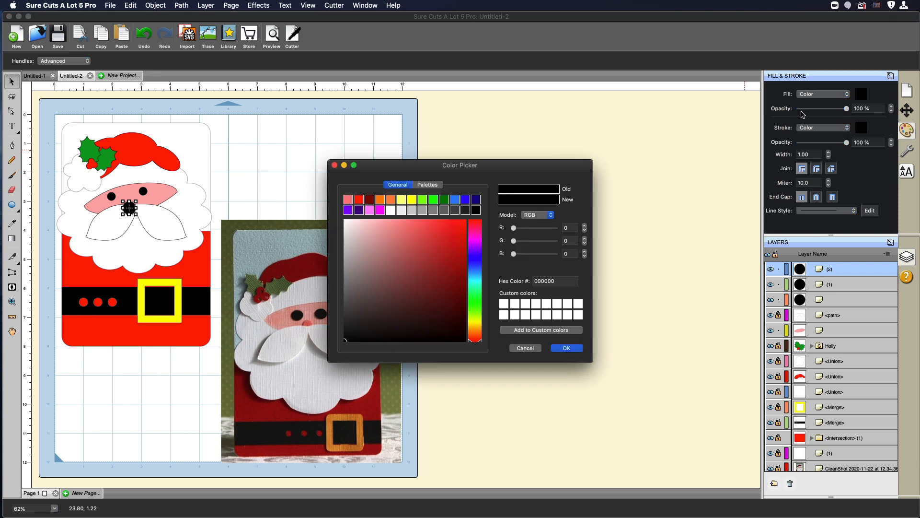
{"action": "left_click", "coordinate": [345, 199]}
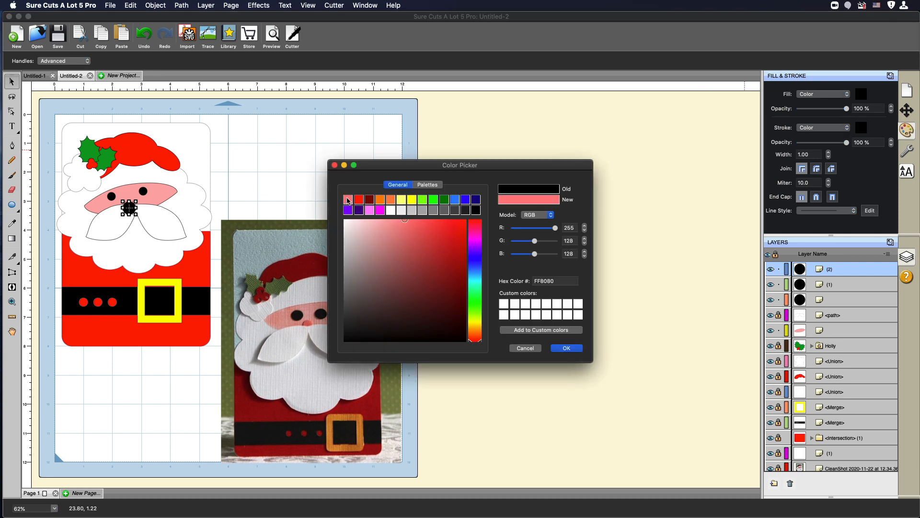
{"action": "left_click", "coordinate": [558, 345]}
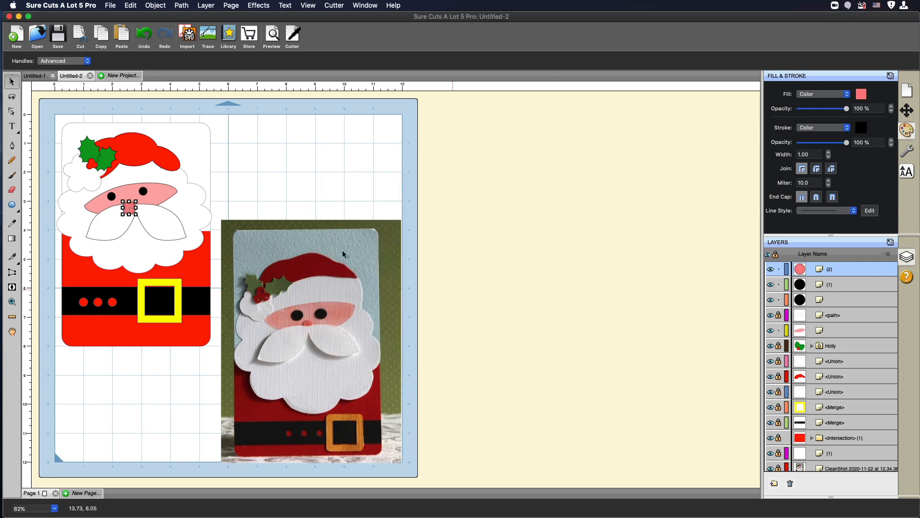
{"action": "left_click_drag", "start_coordinate": [130, 208], "coordinate": [136, 207]}
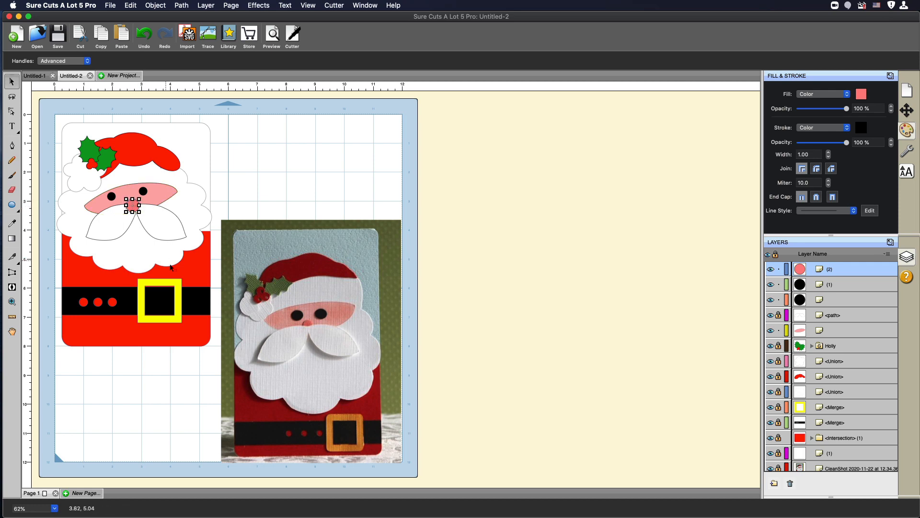
Step: Lock the layers of both black eyes, the pink nose and the pink face shape
{"action": "left_click", "coordinate": [249, 214]}
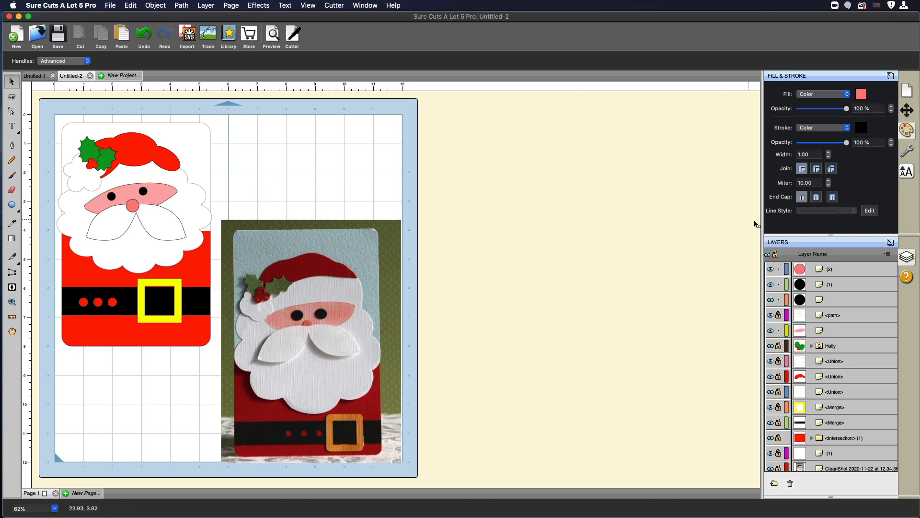
{"action": "left_click", "coordinate": [779, 300]}
{"action": "left_click", "coordinate": [779, 284]}
{"action": "left_click", "coordinate": [779, 269]}
{"action": "left_click", "coordinate": [779, 330]}
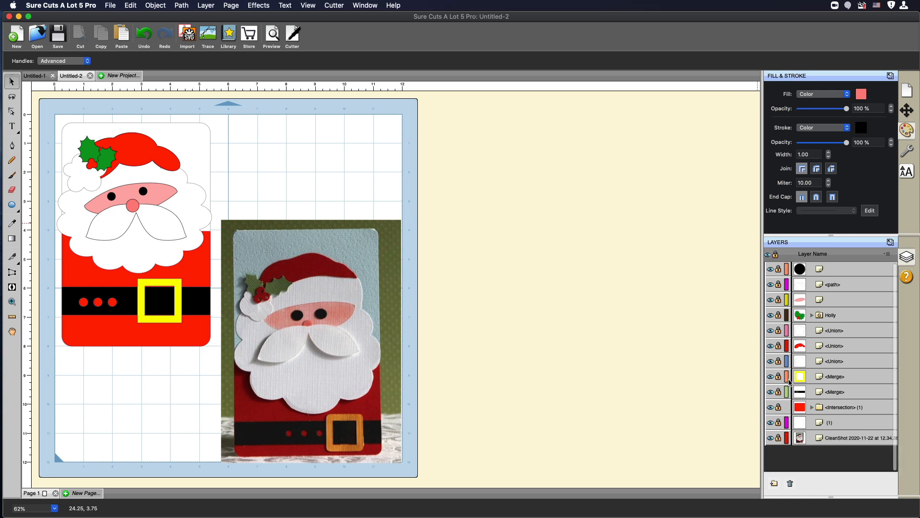
{"action": "scroll", "coordinate": [788, 379], "scroll_direction": "down", "scroll_amount": 1}
{"action": "left_click", "coordinate": [771, 438]}
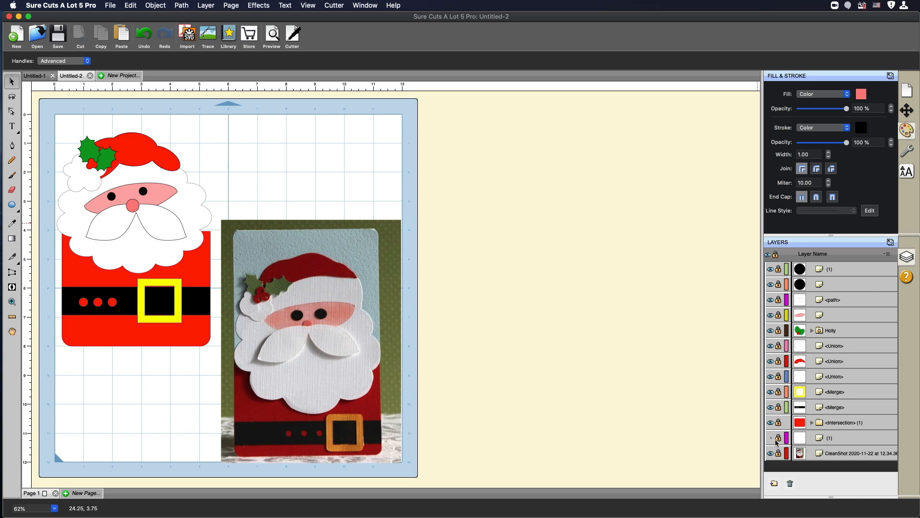
{"action": "left_click", "coordinate": [859, 95]}
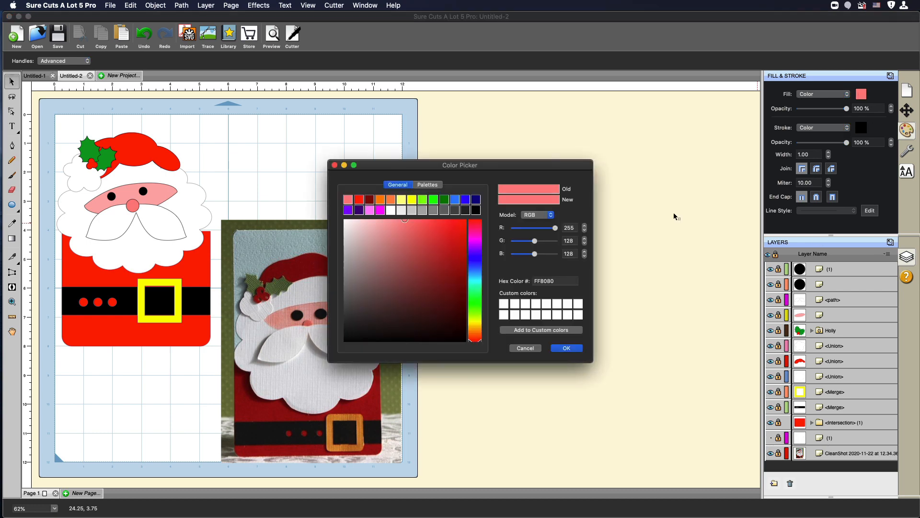
{"action": "left_click", "coordinate": [454, 201]}
{"action": "left_click_drag", "start_coordinate": [445, 224], "coordinate": [420, 222]}
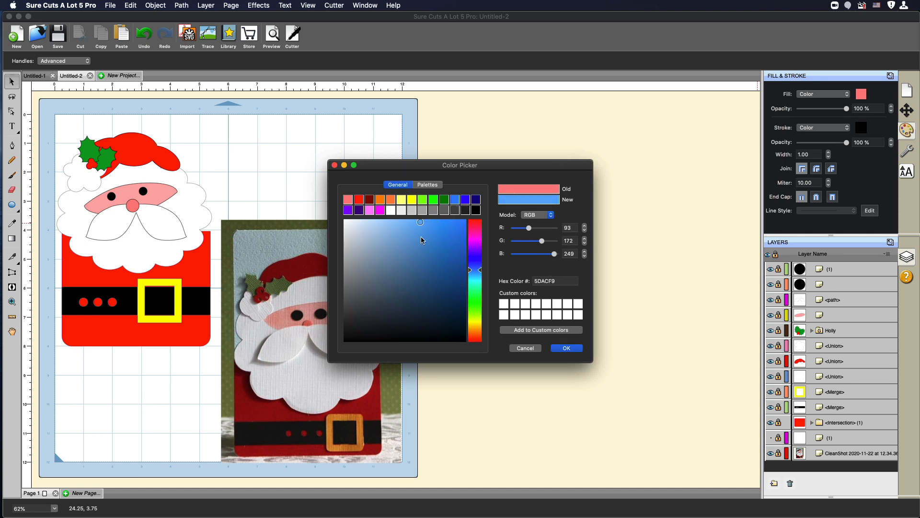
{"action": "left_click", "coordinate": [565, 348]}
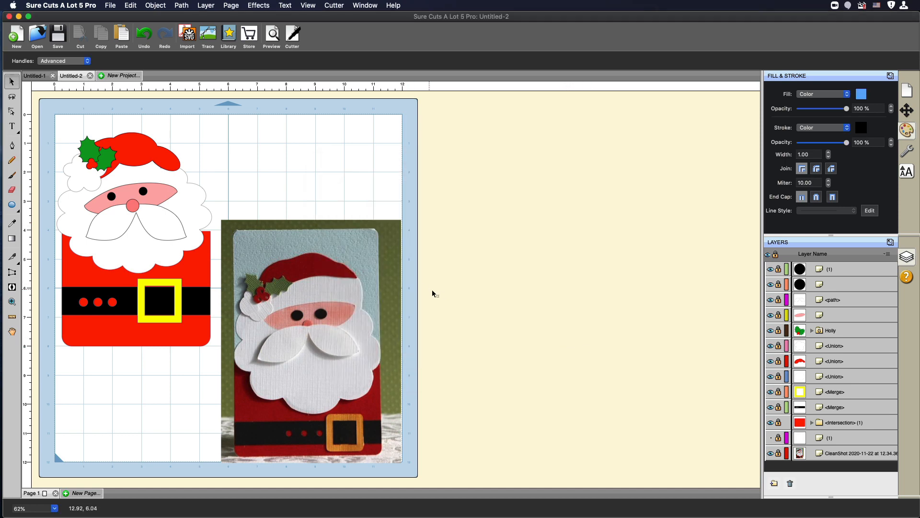
{"action": "left_click", "coordinate": [771, 438]}
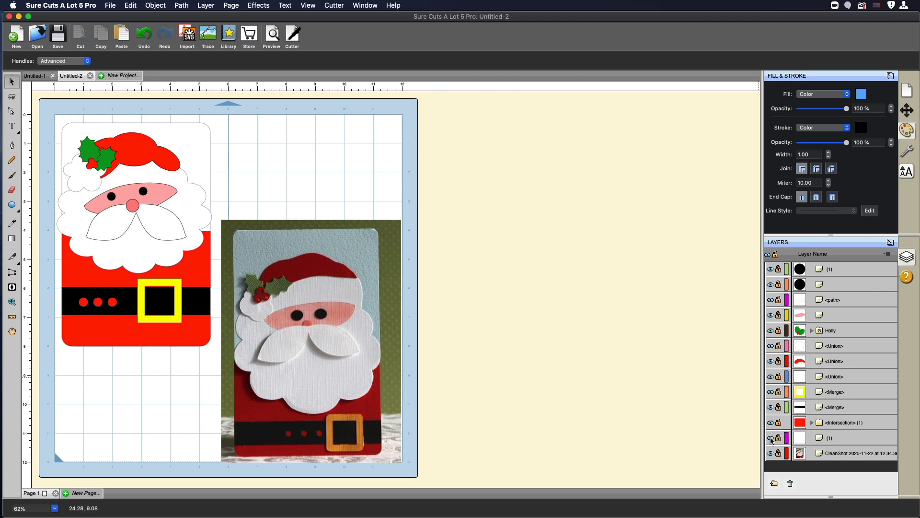
Step: Fill the white card base behind Santa with light blue 68AEF4 and lock its layer
{"action": "left_click", "coordinate": [821, 439]}
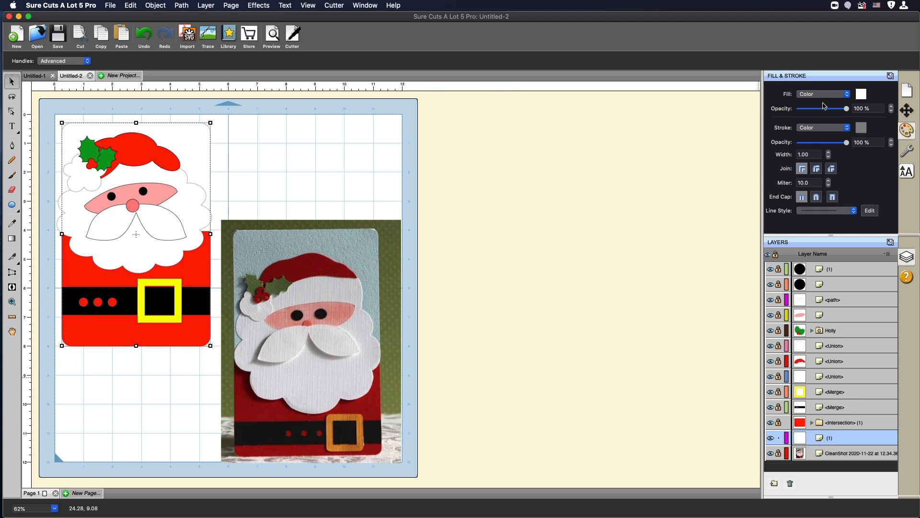
{"action": "left_click", "coordinate": [862, 94]}
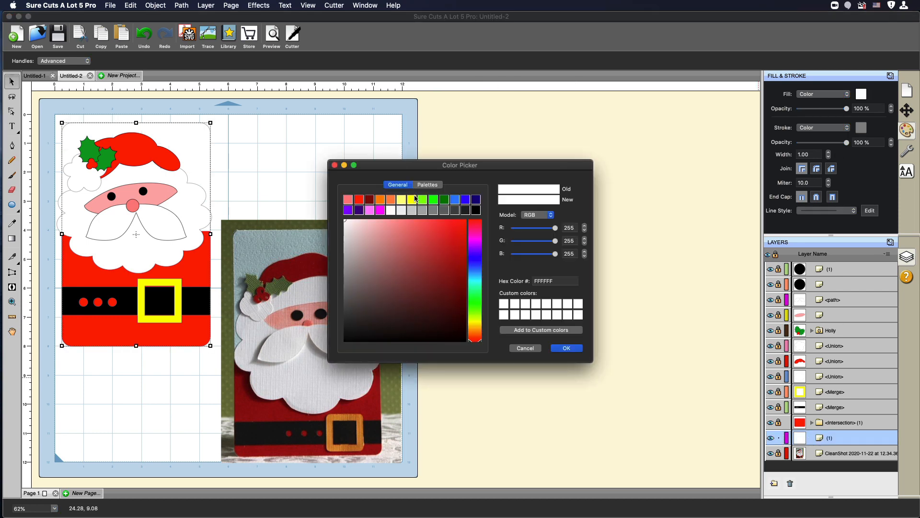
{"action": "left_click", "coordinate": [455, 200]}
{"action": "left_click_drag", "start_coordinate": [426, 225], "coordinate": [414, 224]}
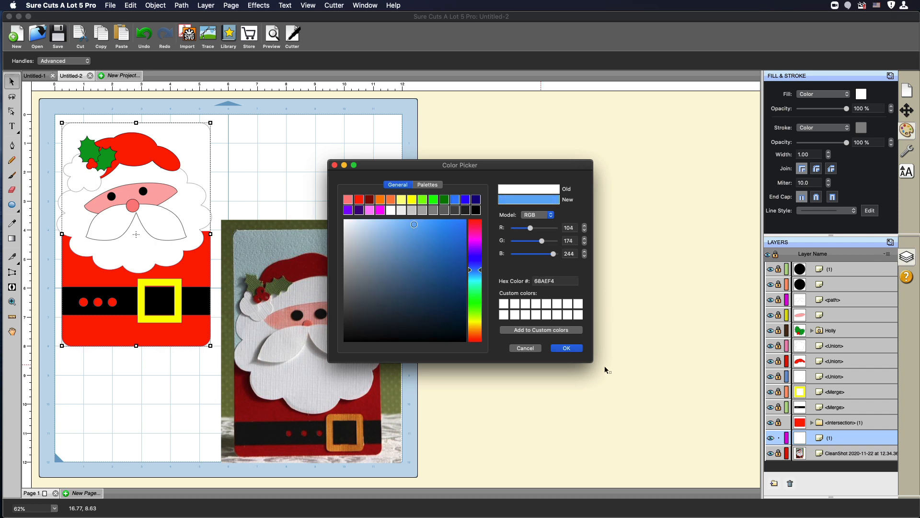
{"action": "left_click", "coordinate": [567, 349]}
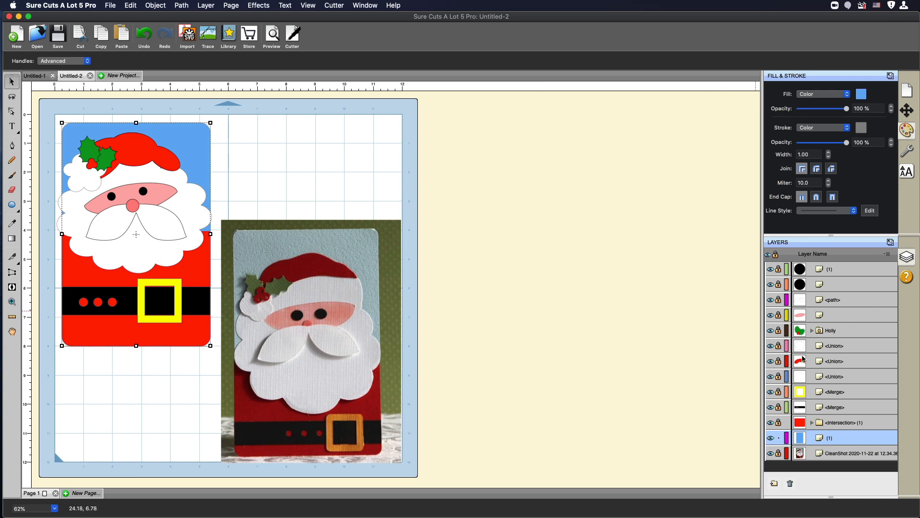
{"action": "left_click", "coordinate": [779, 440]}
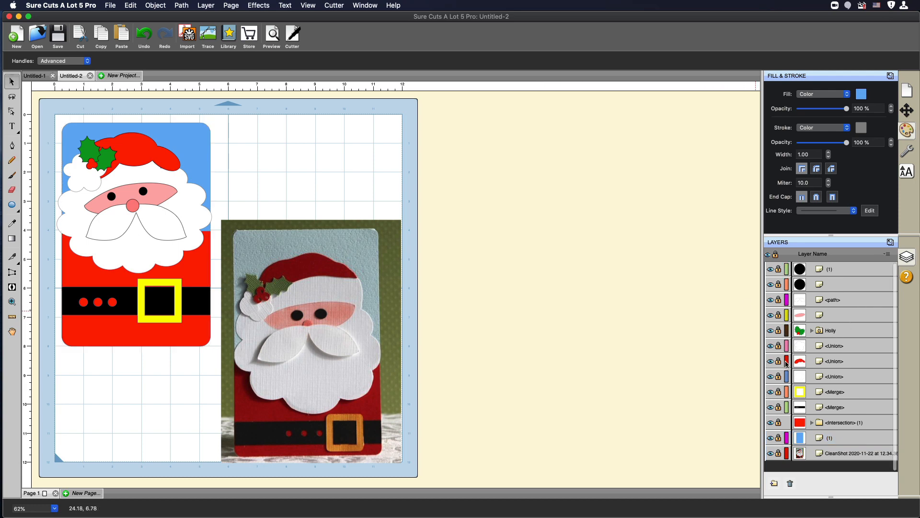
Step: Unlock the red hat layer and trim the hat's lower edge and right tip with a 0.35 in circular eraser
{"action": "scroll", "coordinate": [780, 321], "scroll_direction": "up", "scroll_amount": 1}
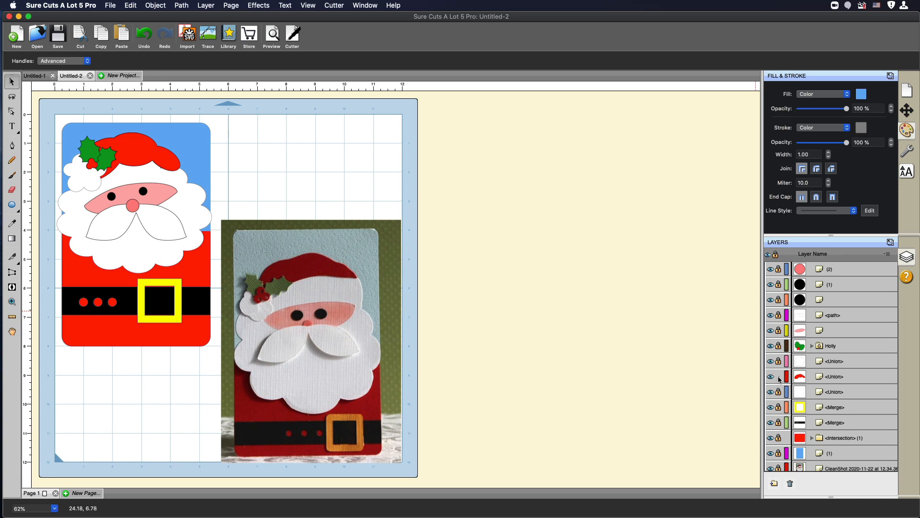
{"action": "left_click", "coordinate": [12, 192]}
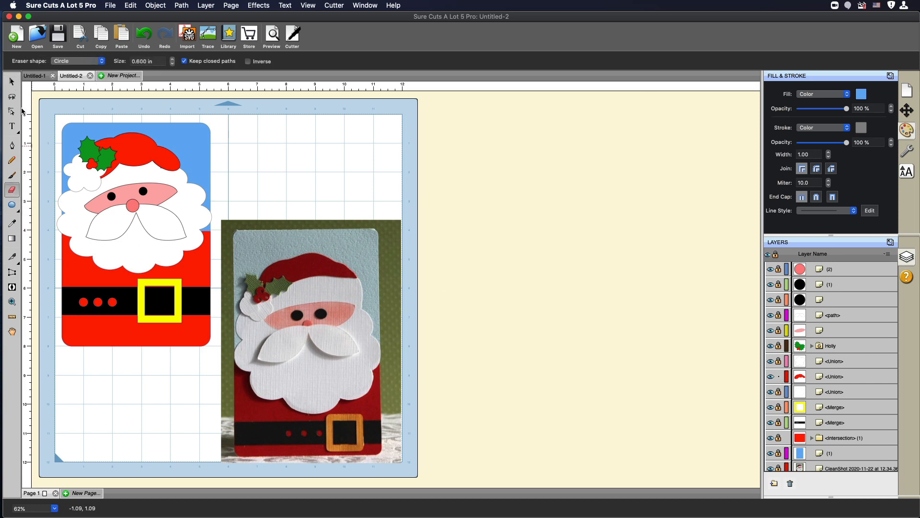
{"action": "left_click", "coordinate": [173, 59]}
{"action": "left_click_drag", "start_coordinate": [146, 166], "coordinate": [102, 176]}
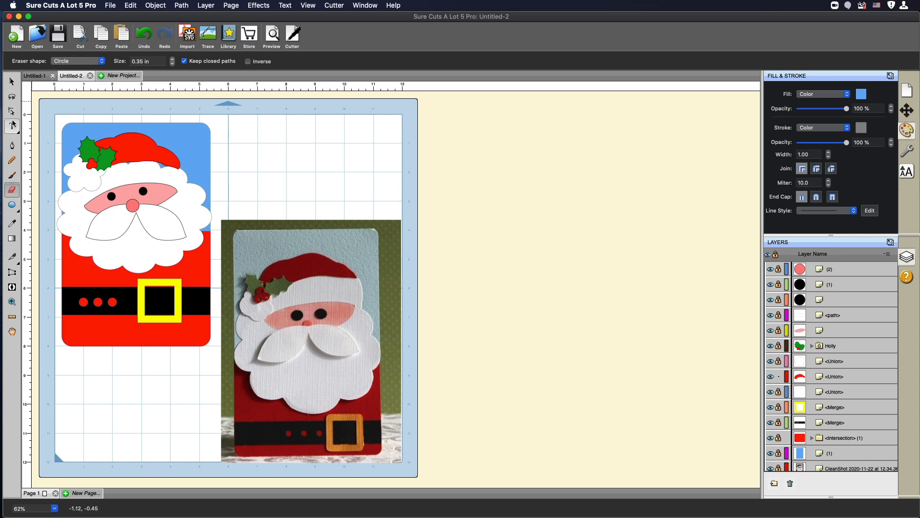
{"action": "left_click", "coordinate": [11, 82]}
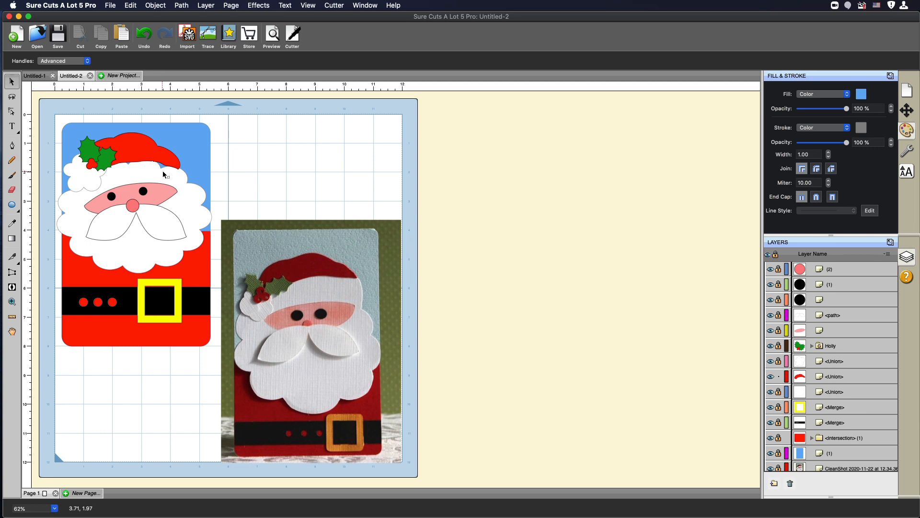
Step: Stretch the red hat slightly downward from its lower edge so it meets the white hair, and deselect it
{"action": "left_click", "coordinate": [13, 84]}
{"action": "left_click", "coordinate": [140, 158]}
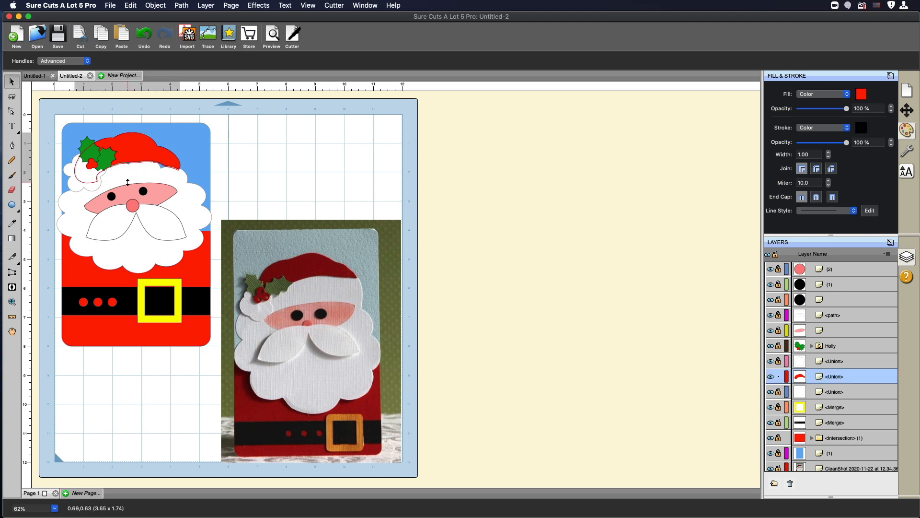
{"action": "left_click_drag", "start_coordinate": [128, 182], "coordinate": [127, 188]}
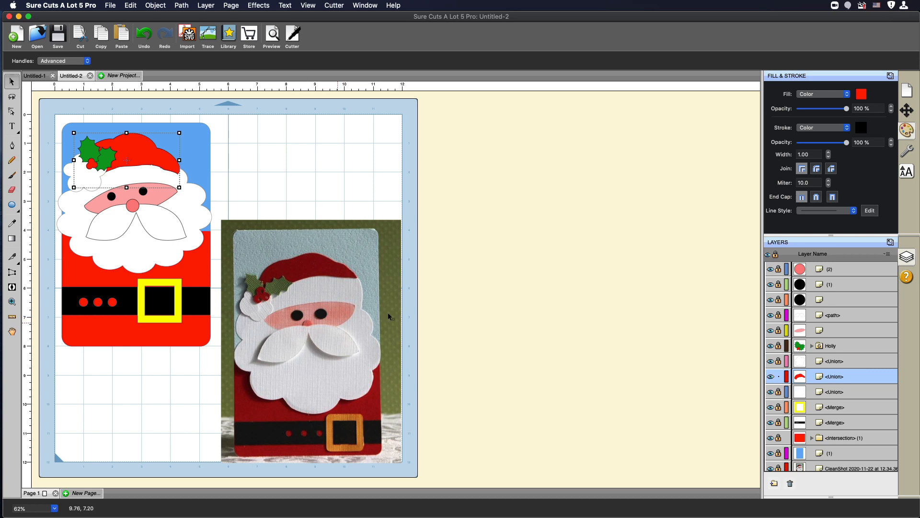
{"action": "left_click", "coordinate": [289, 161]}
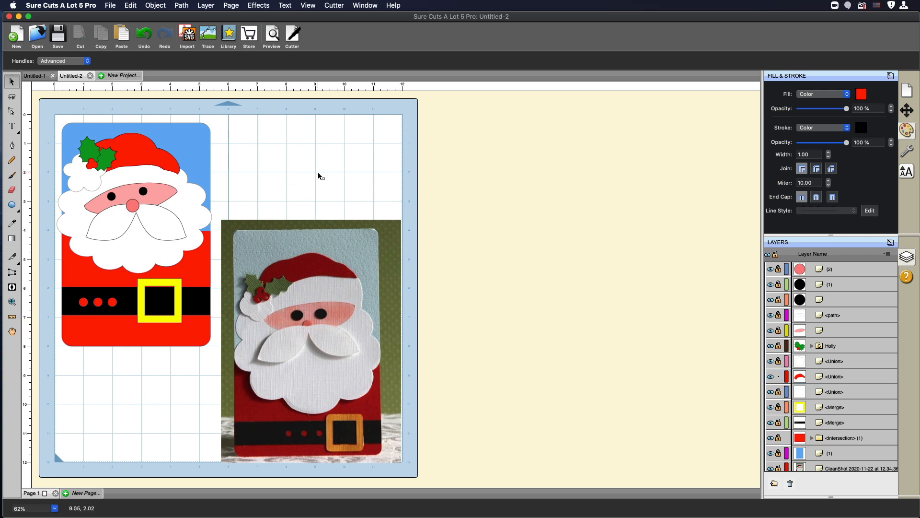